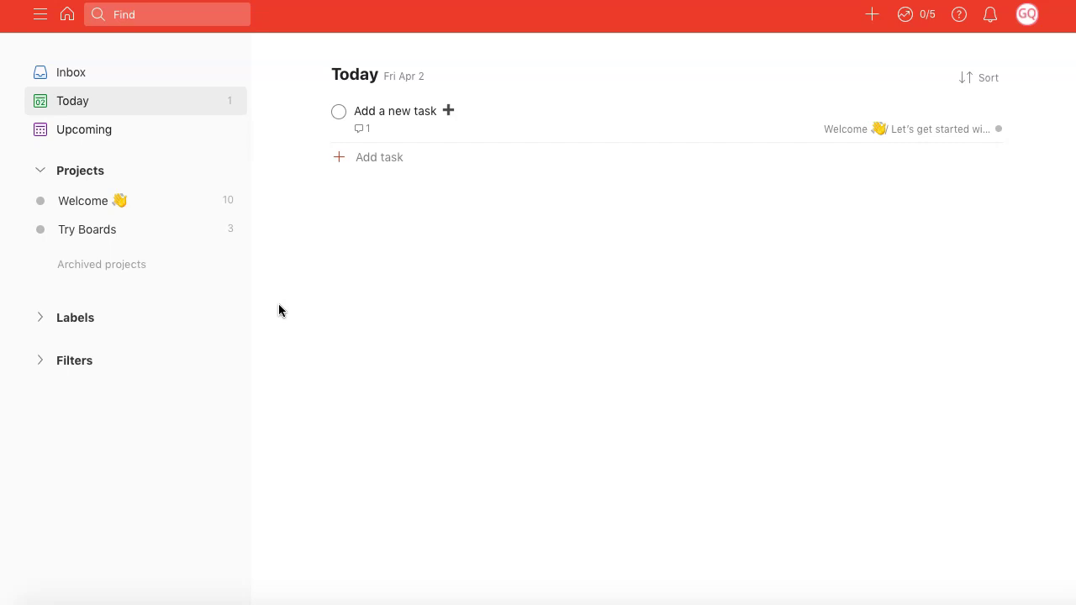
- Hide the sidebar and show it again, and return to the Home view
click(290, 192)
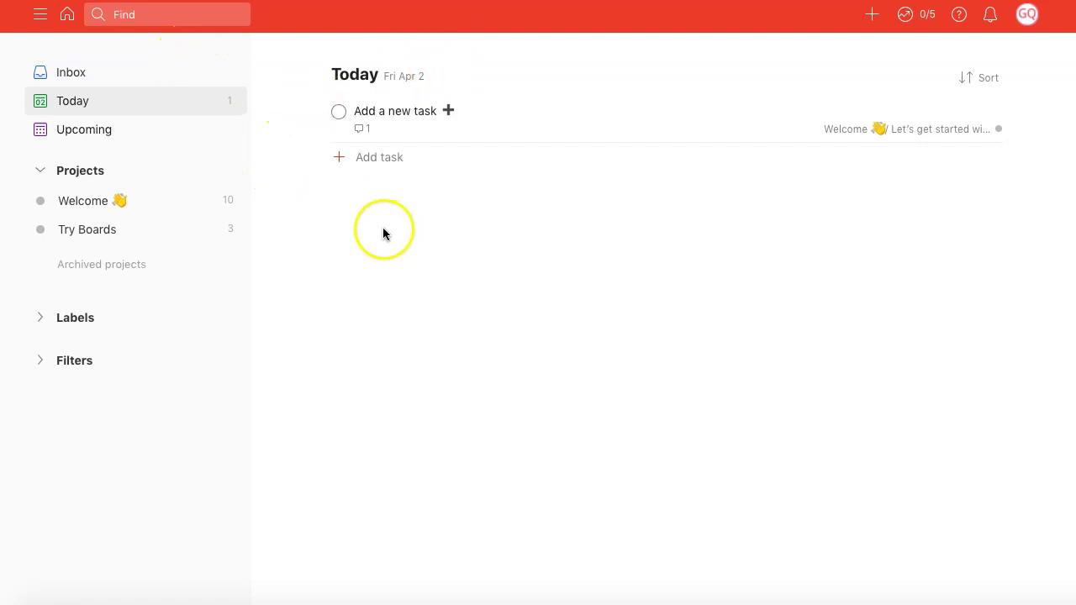
click(42, 15)
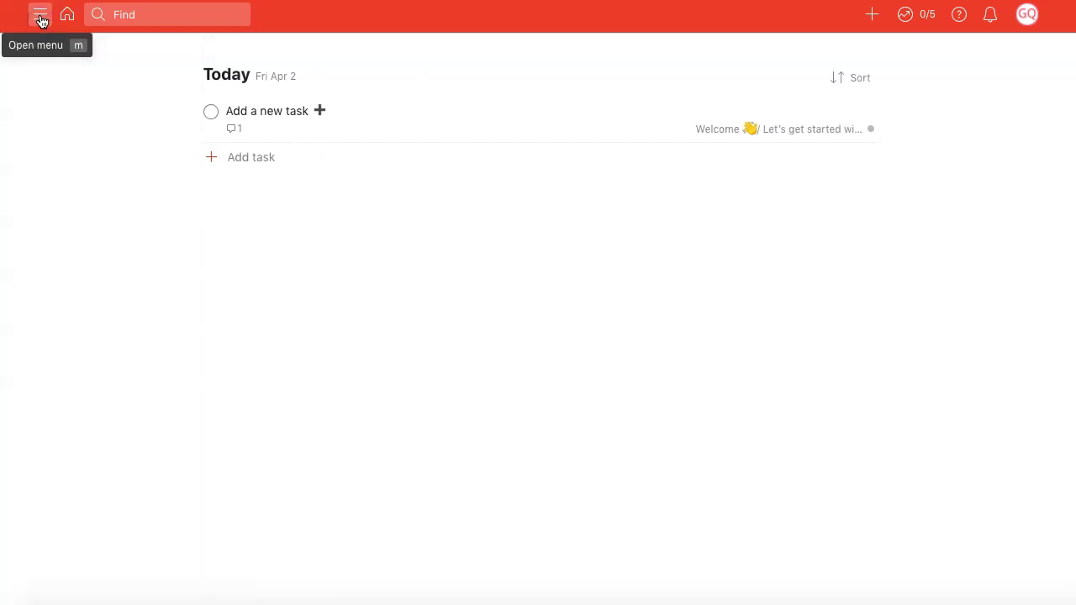
click(41, 18)
click(40, 18)
click(40, 17)
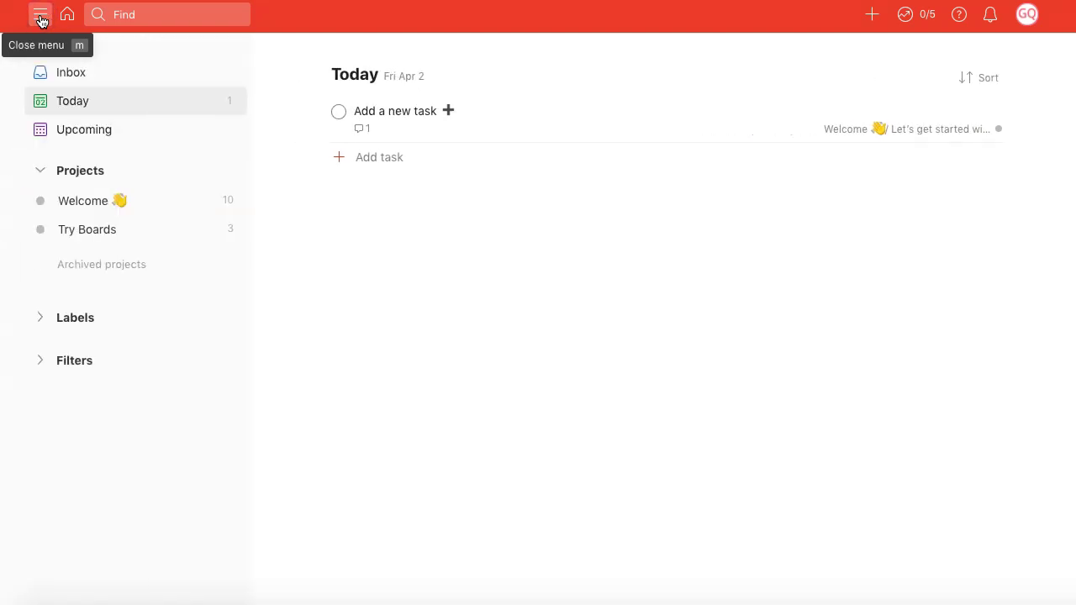
click(41, 17)
click(40, 18)
click(67, 17)
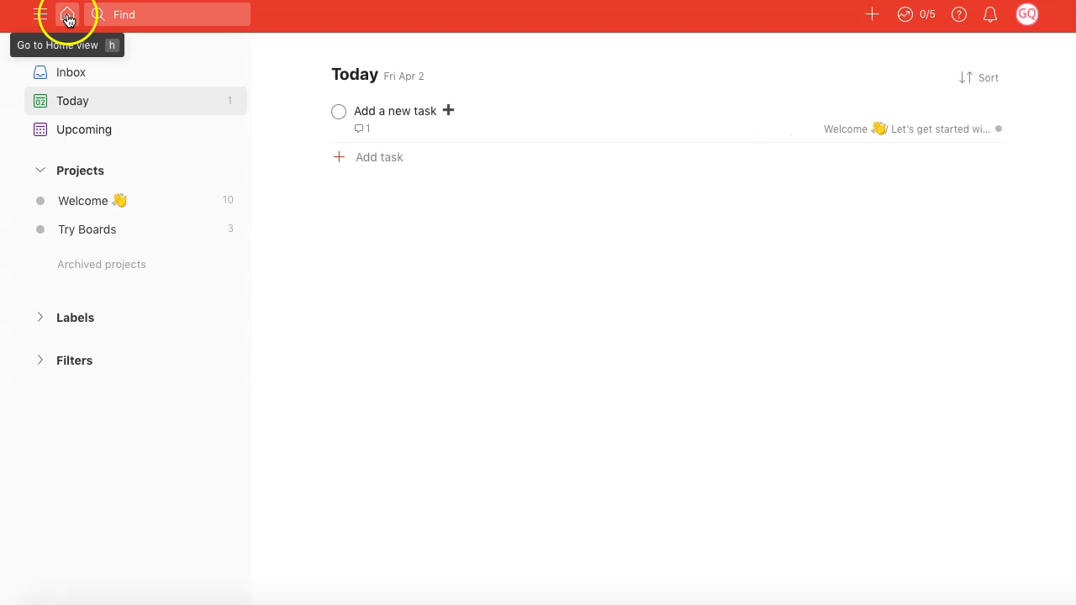
- Look at the recently viewed search suggestions and the blank Quick Add Task form, closing each without adding anything
click(109, 16)
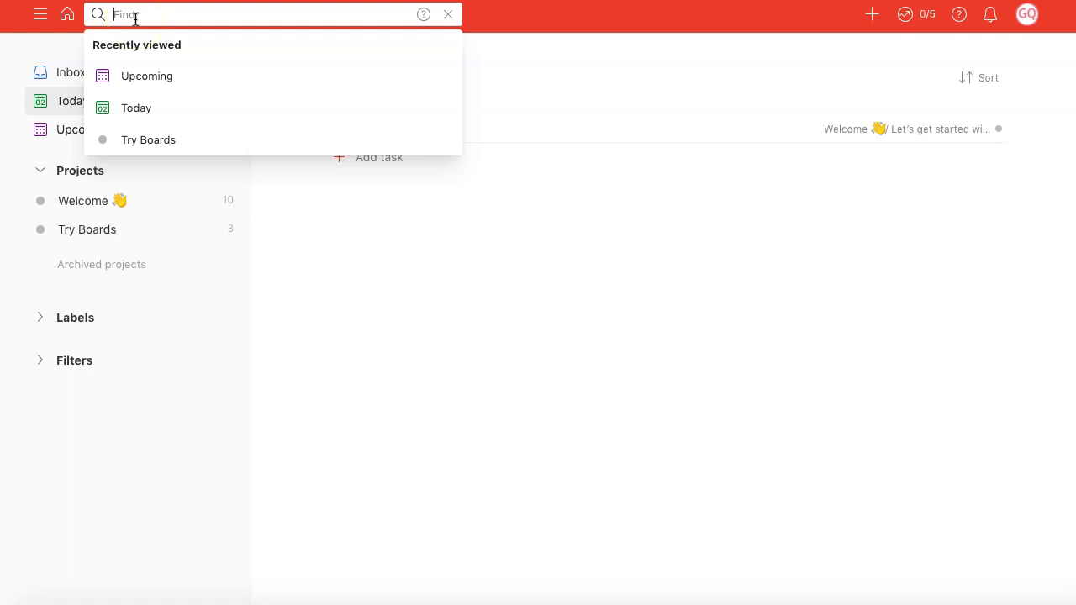
click(447, 15)
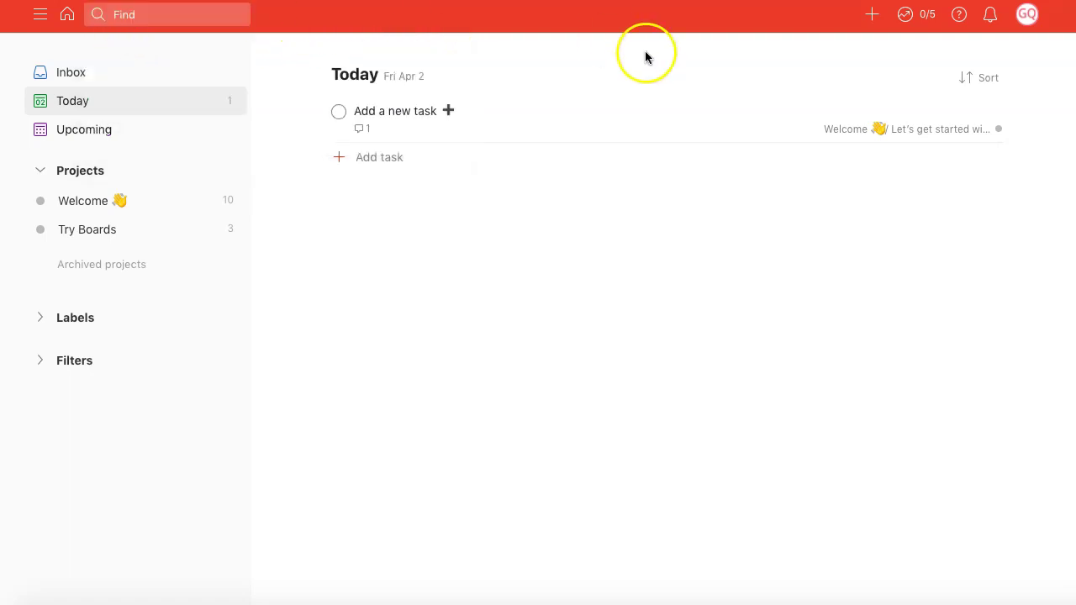
click(872, 14)
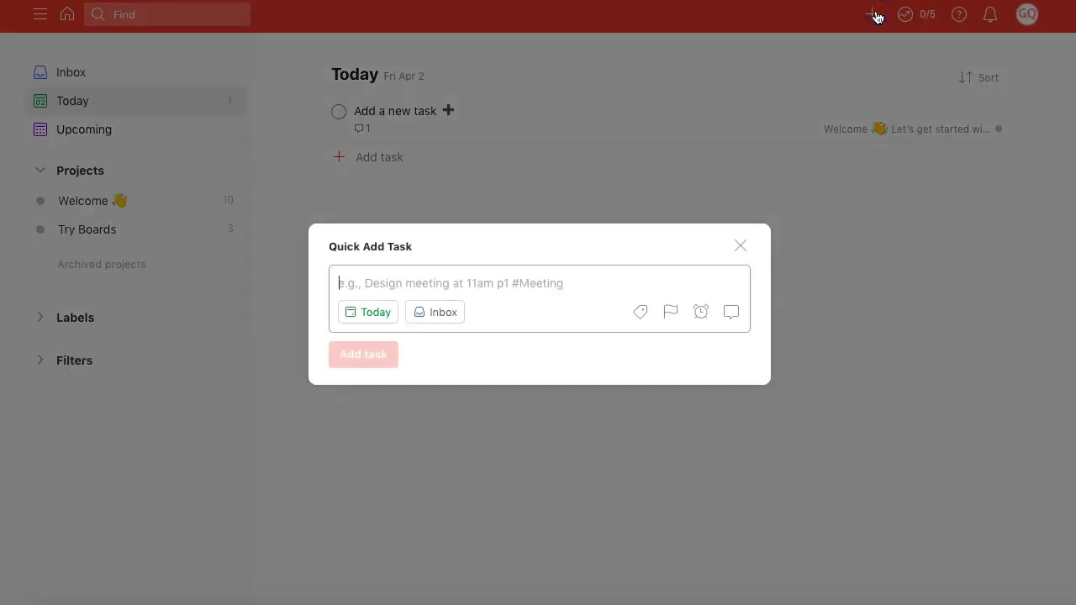
click(740, 246)
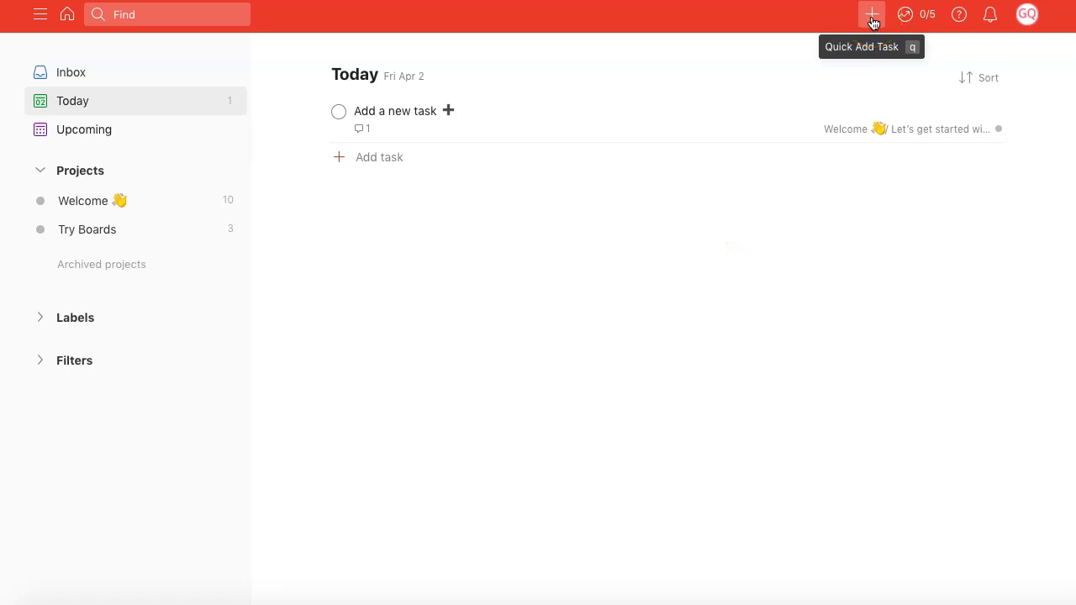
click(871, 16)
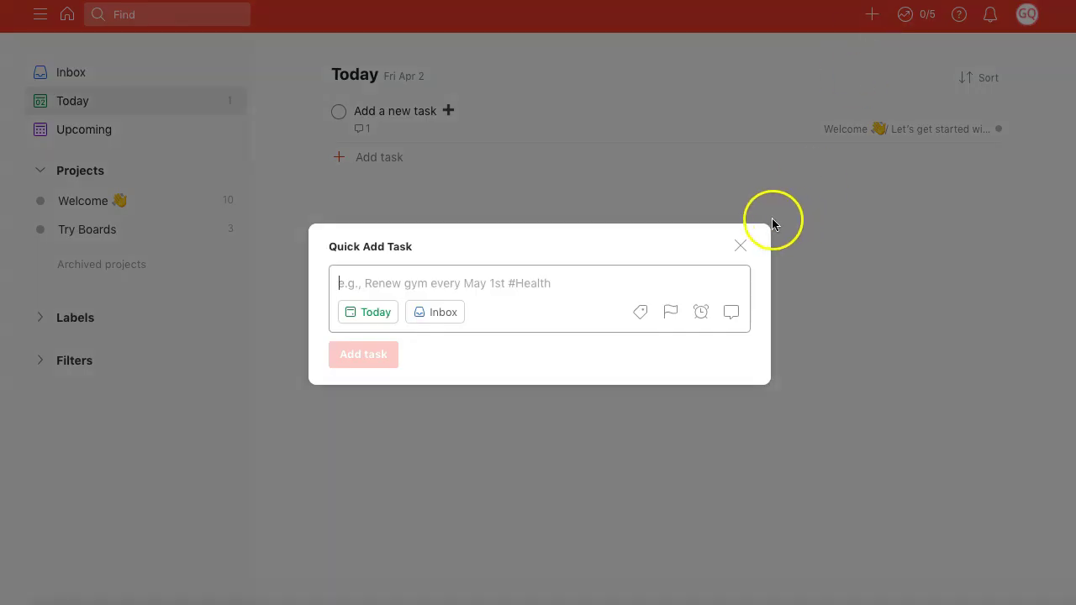
click(740, 245)
- Review the productivity overview with its goal setting and the help options, including Sync
click(910, 17)
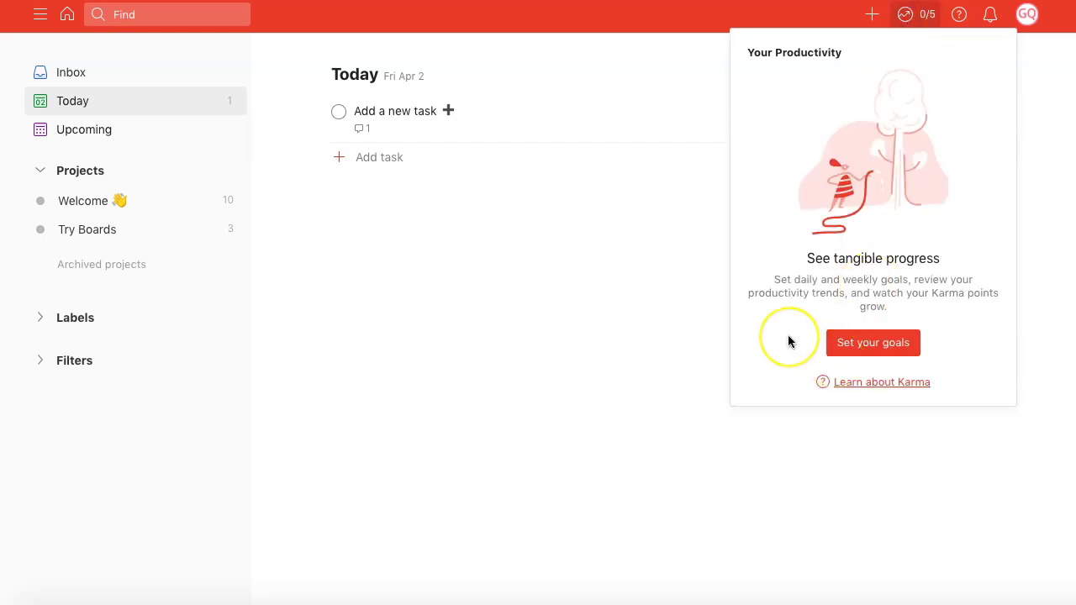
click(901, 343)
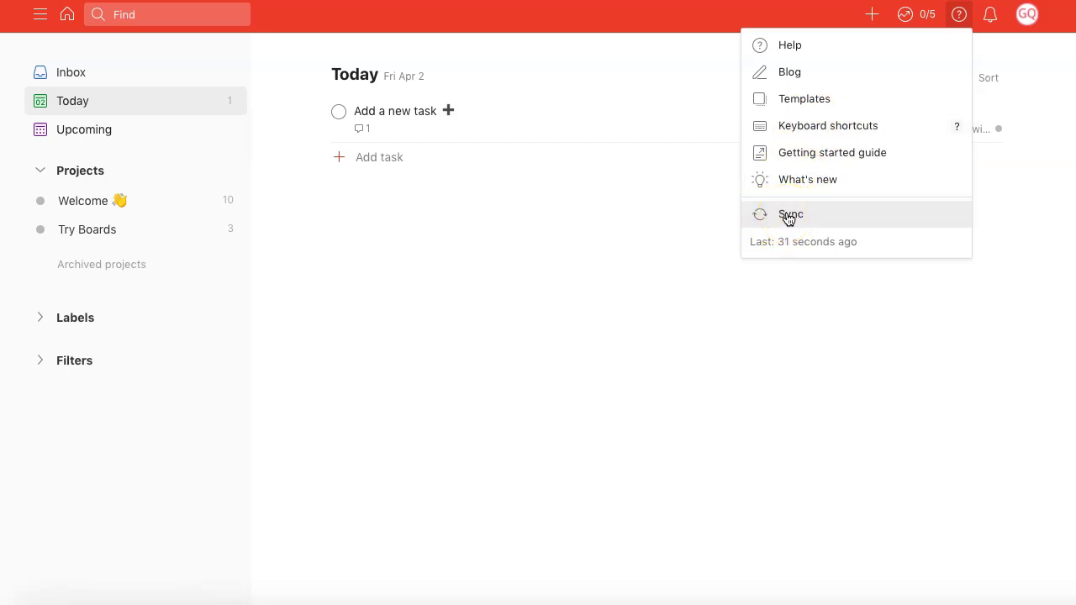
click(789, 217)
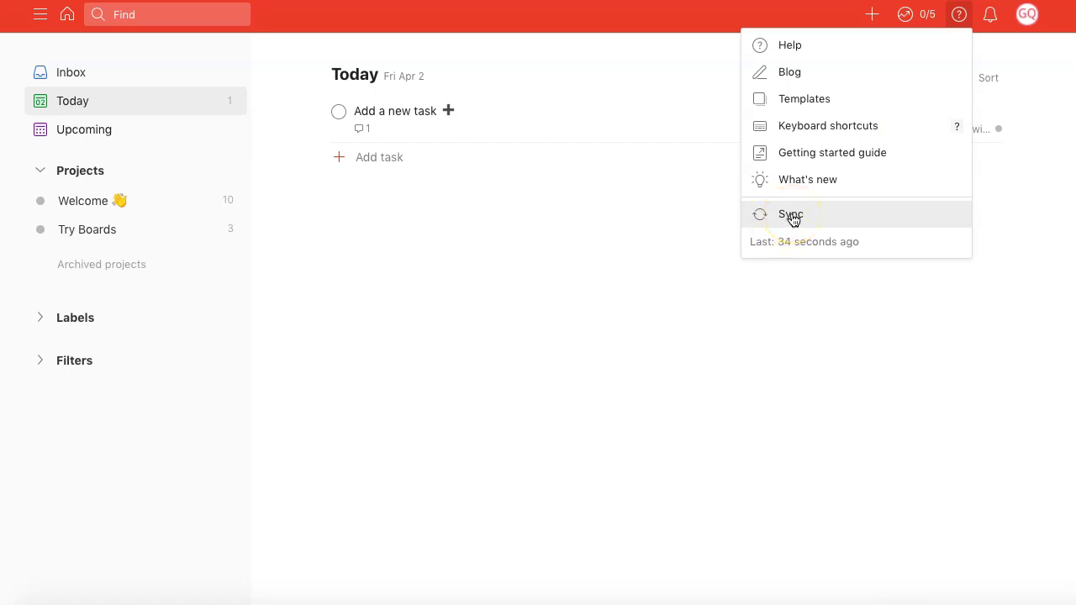
click(781, 217)
click(781, 216)
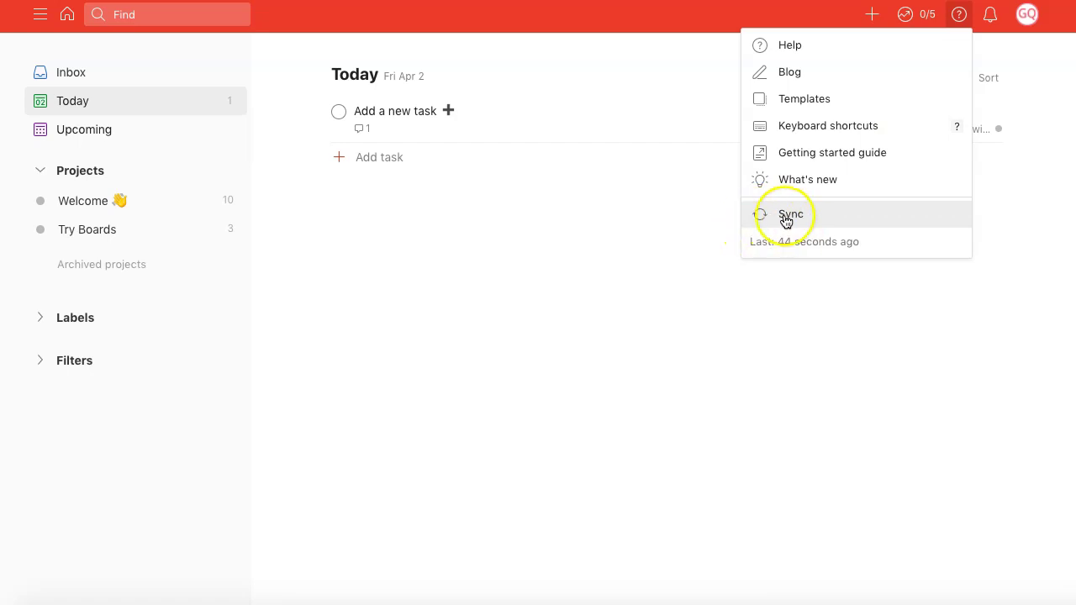
- Check all notifications and the unread ones, and close them
click(990, 14)
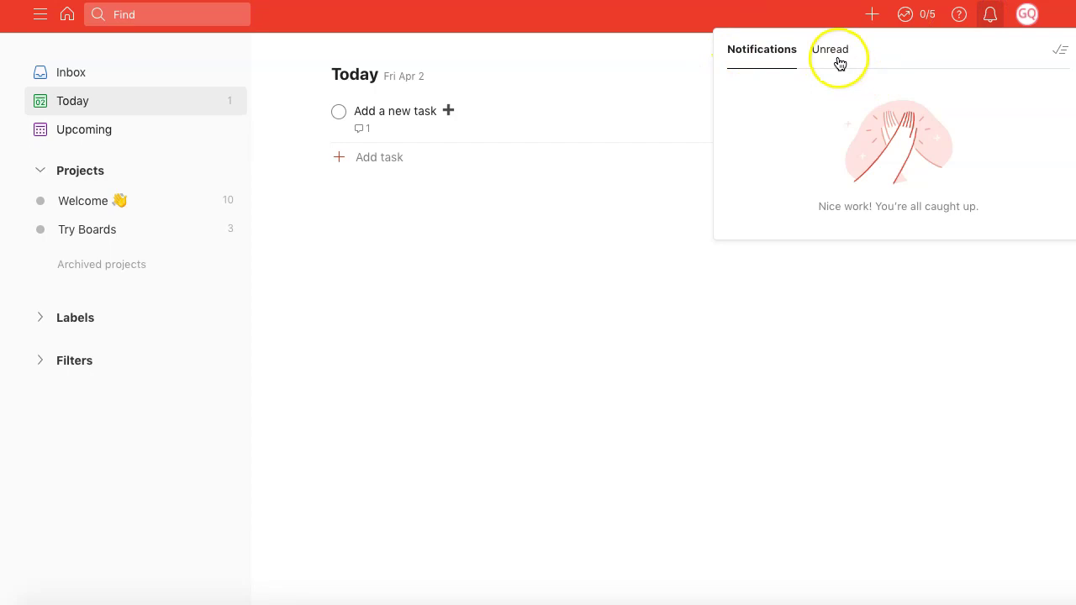
click(840, 63)
click(781, 69)
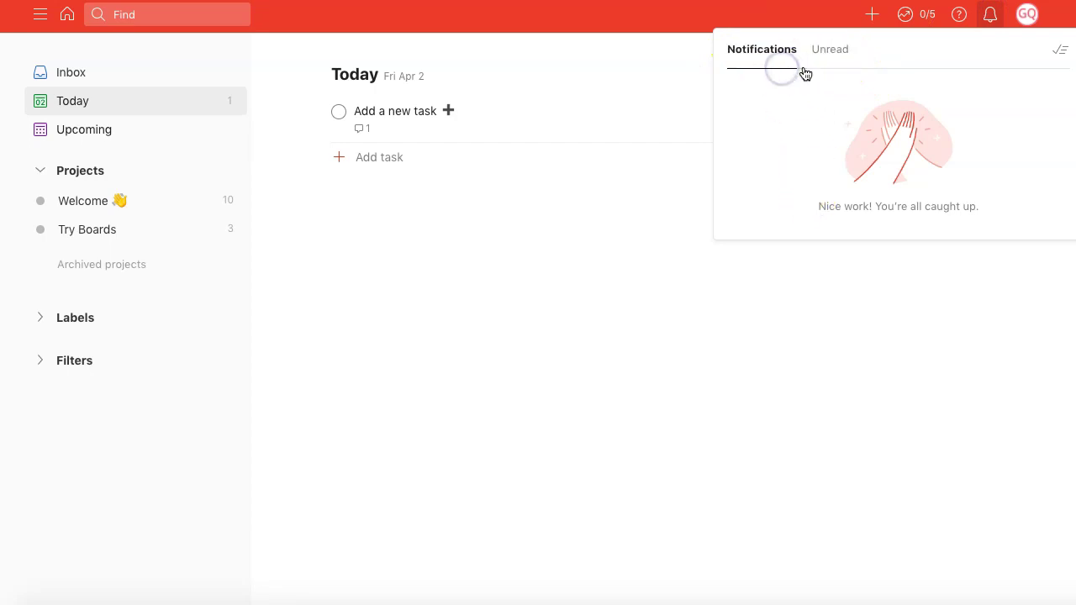
click(1028, 17)
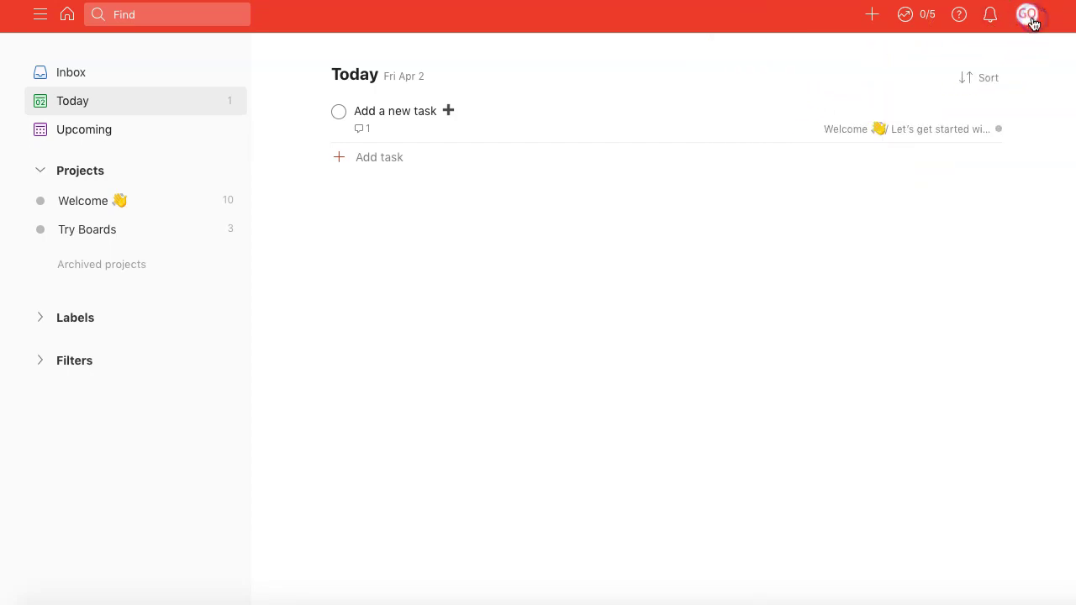
- Change the Todoist theme to Tangerine, dismissing the upgrade offer for the premium Graphite theme
click(1030, 16)
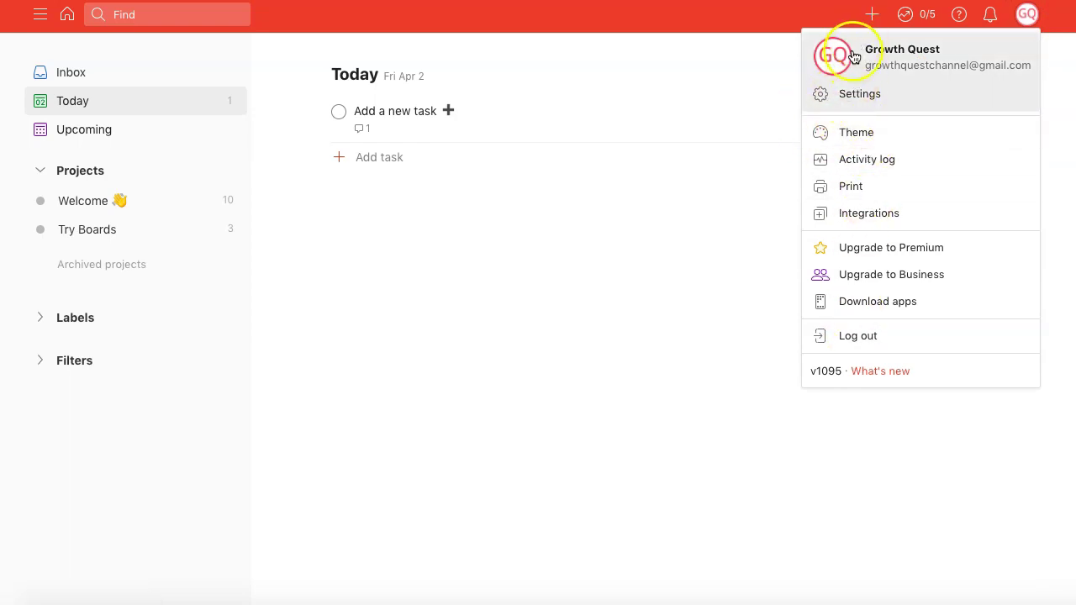
click(855, 135)
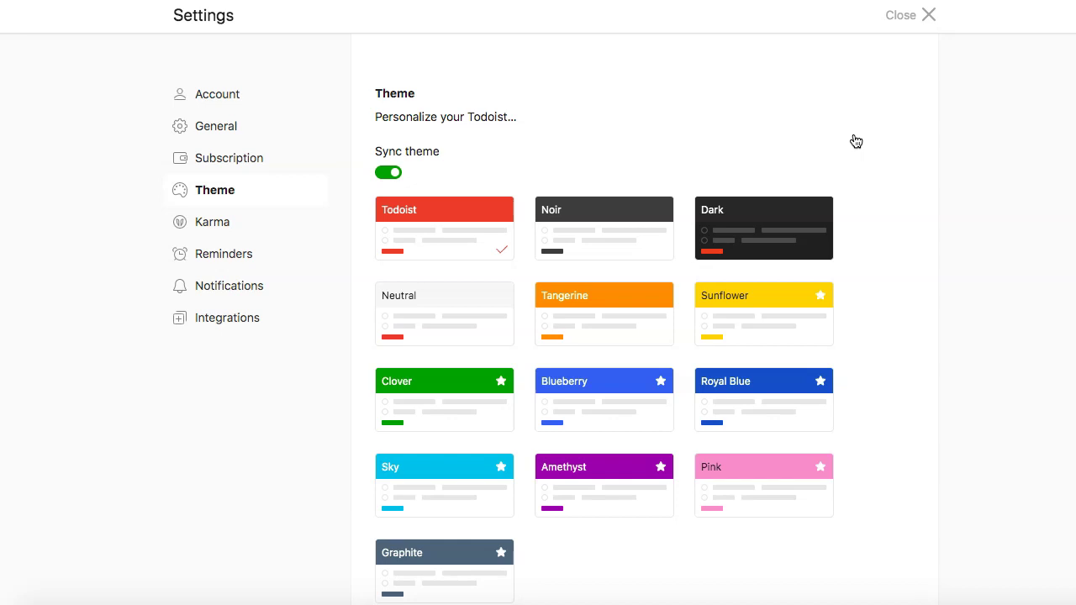
click(849, 340)
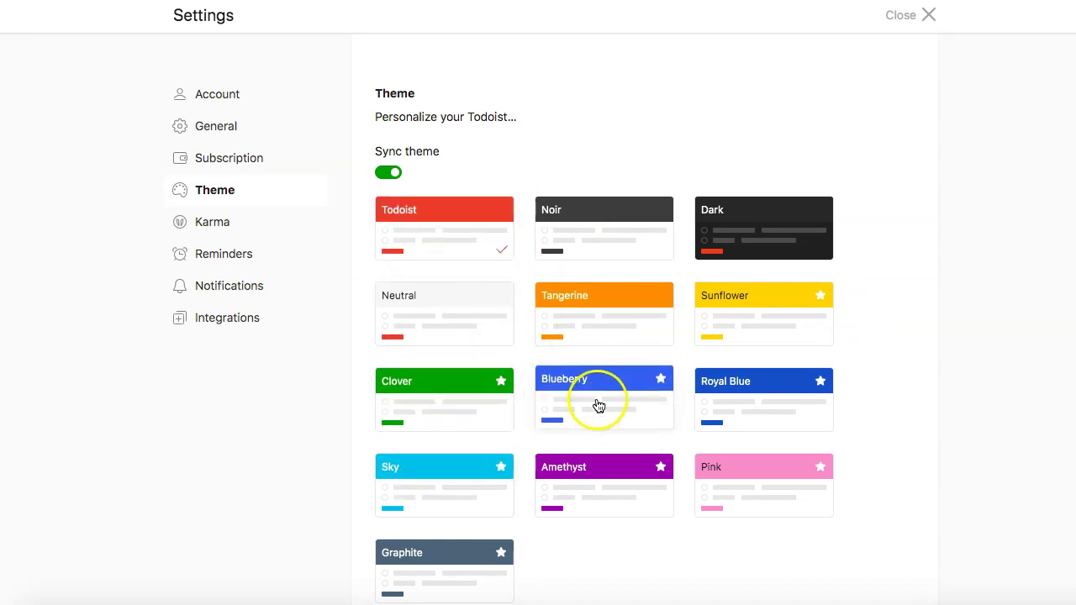
click(486, 559)
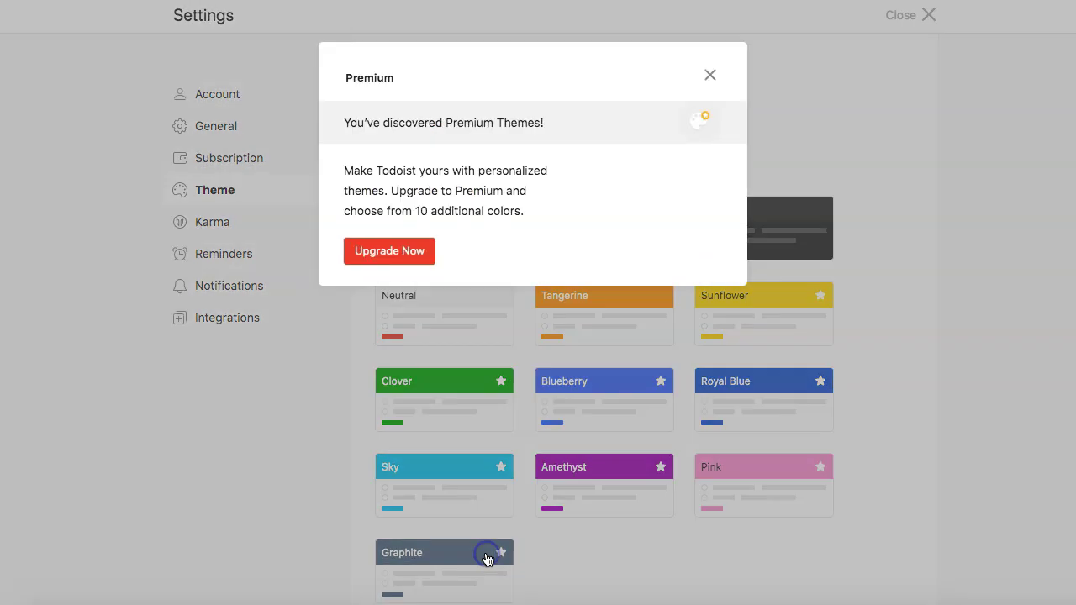
click(710, 75)
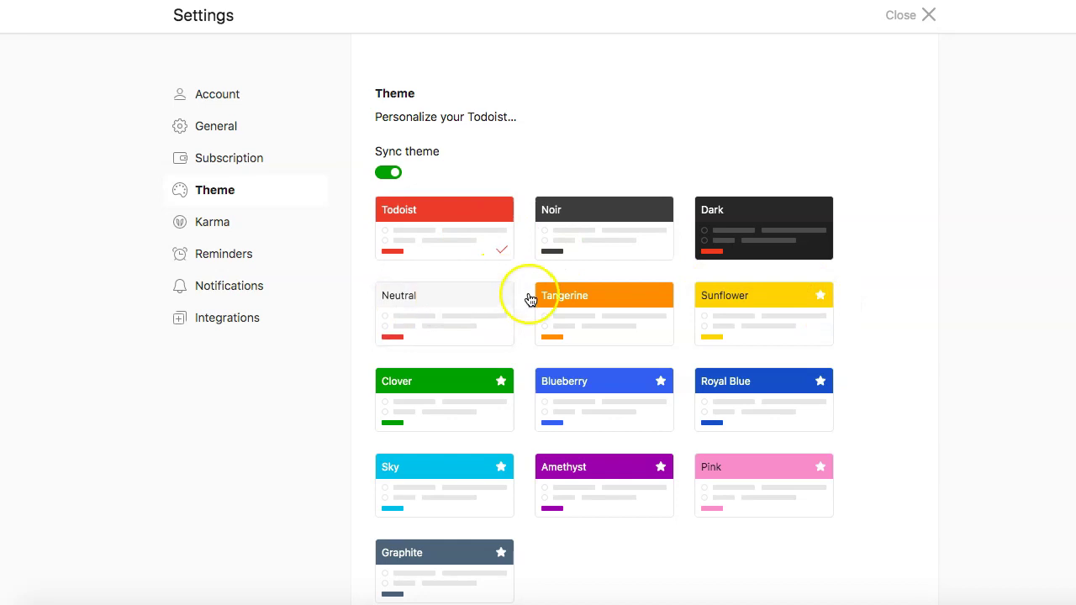
click(560, 300)
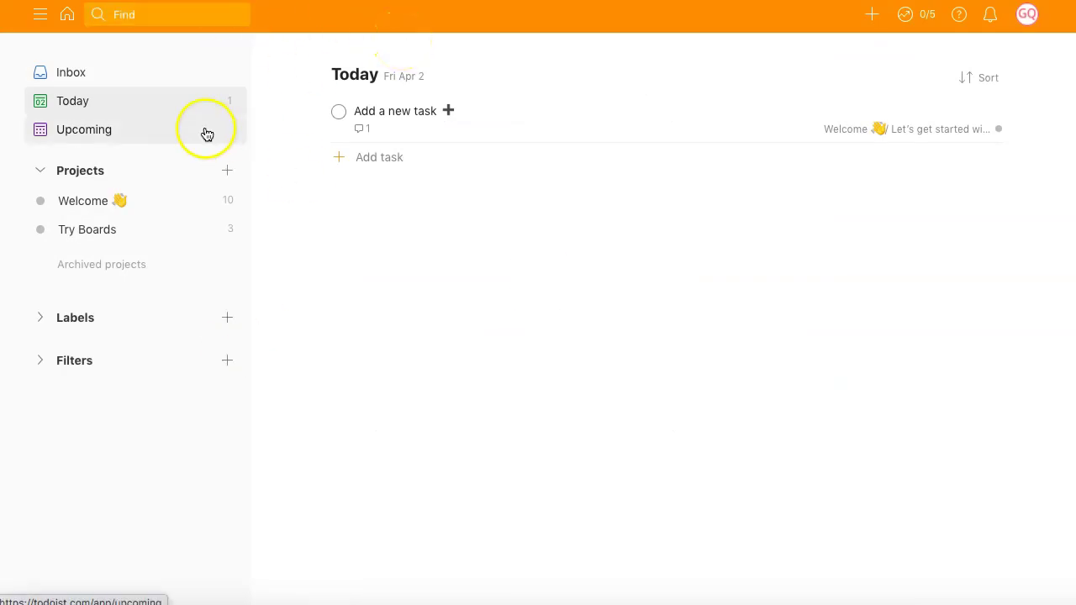
- Look through the Inbox, Today and Upcoming views and the Labels section
click(108, 72)
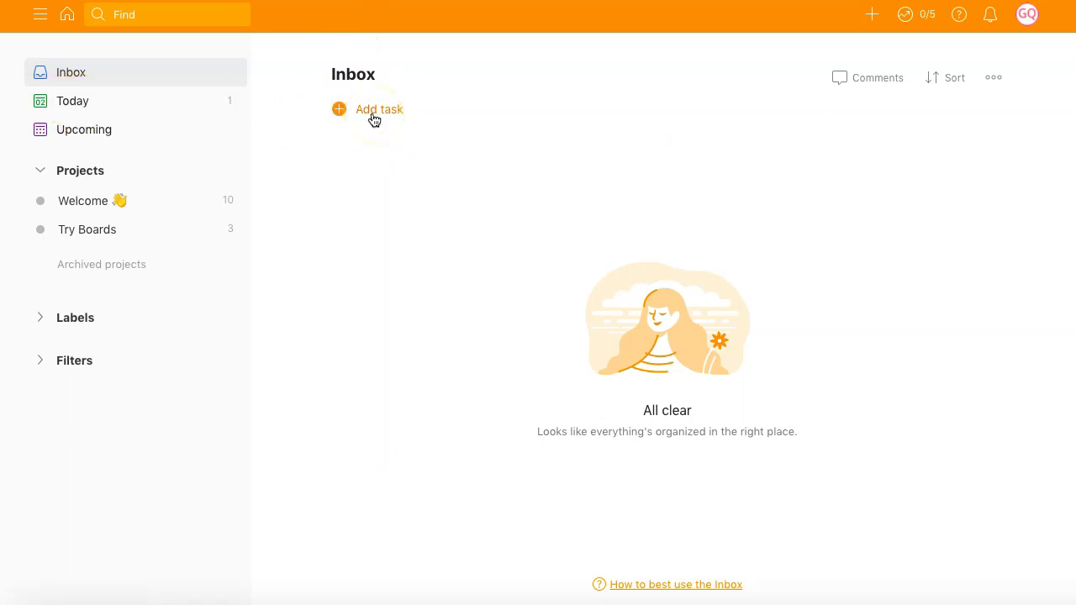
click(88, 104)
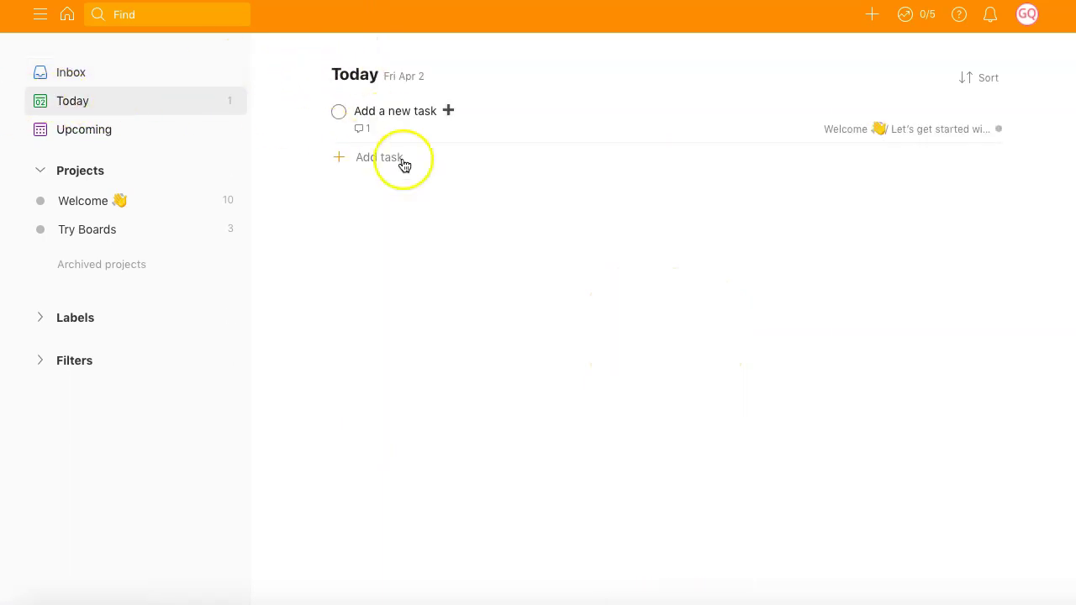
click(54, 126)
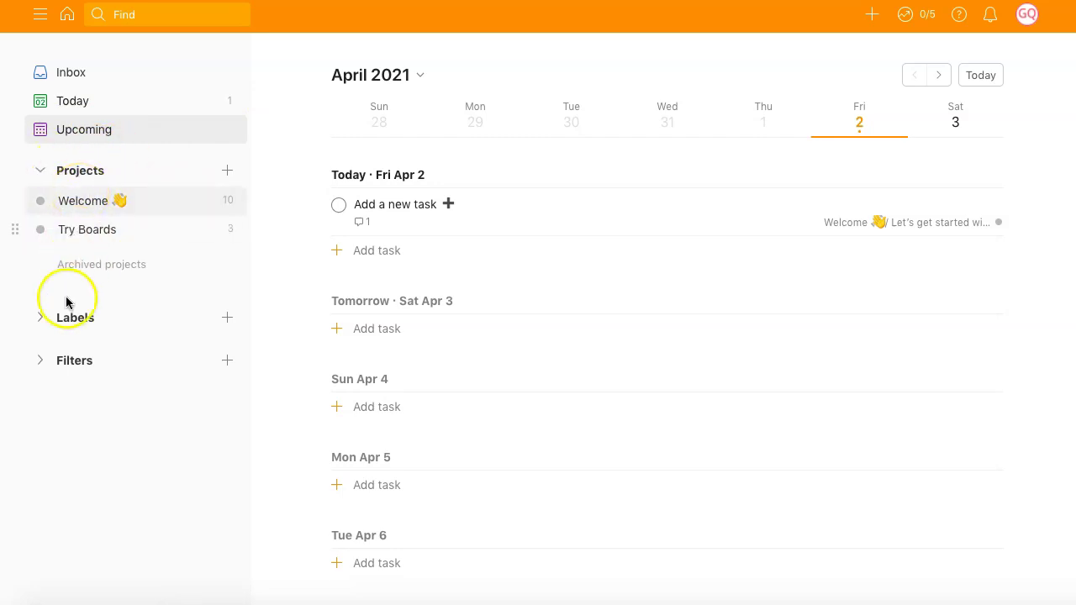
click(89, 328)
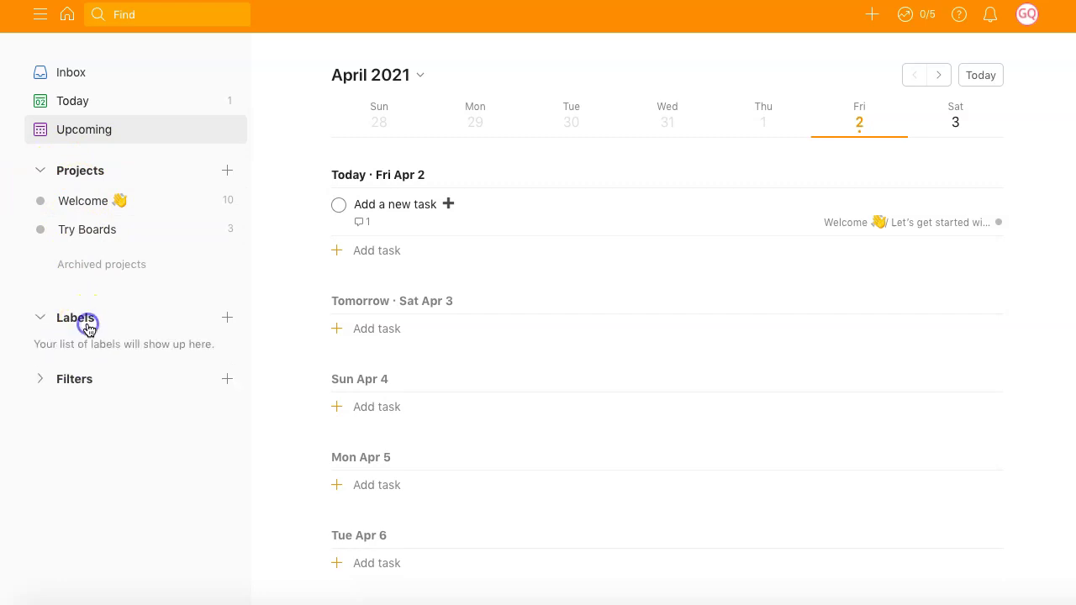
click(89, 328)
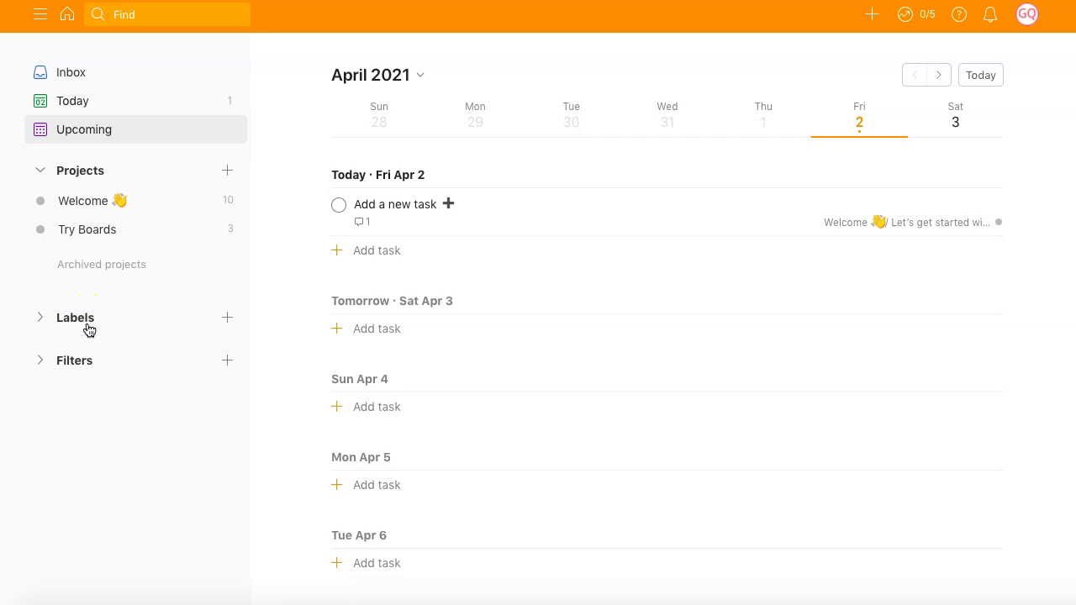
click(89, 326)
- Add the task "Plant seeds" to the Inbox, scheduled for today, and view it in the Today list
click(95, 82)
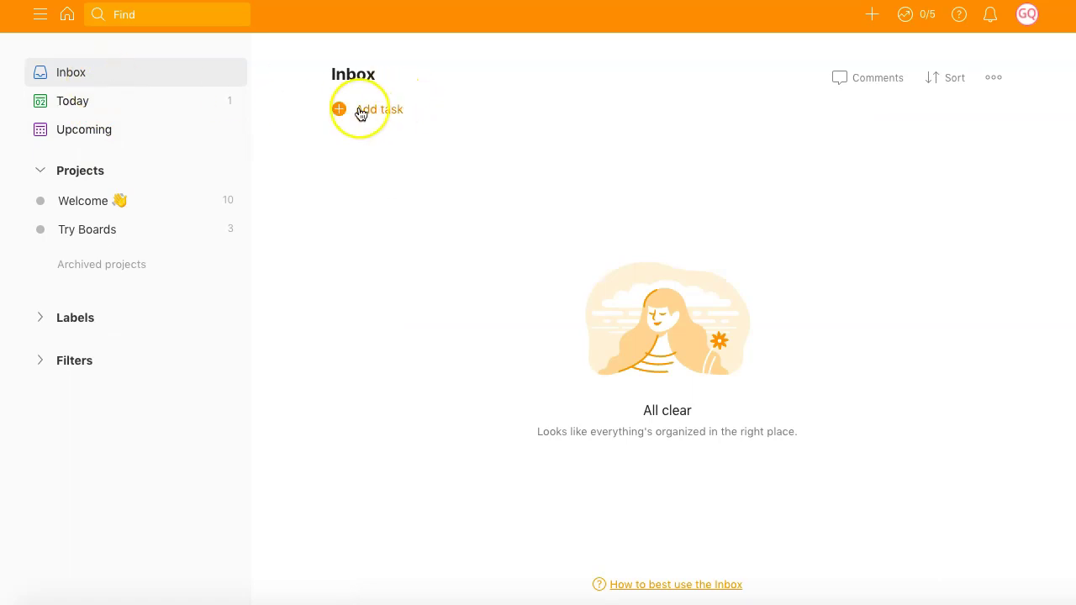
click(384, 118)
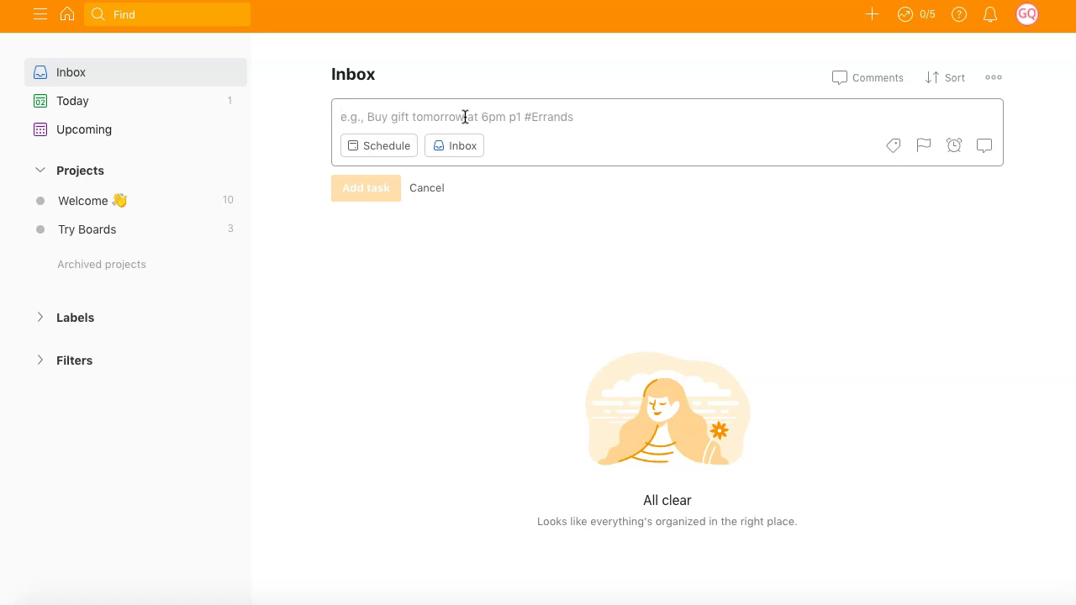
text(Plan)
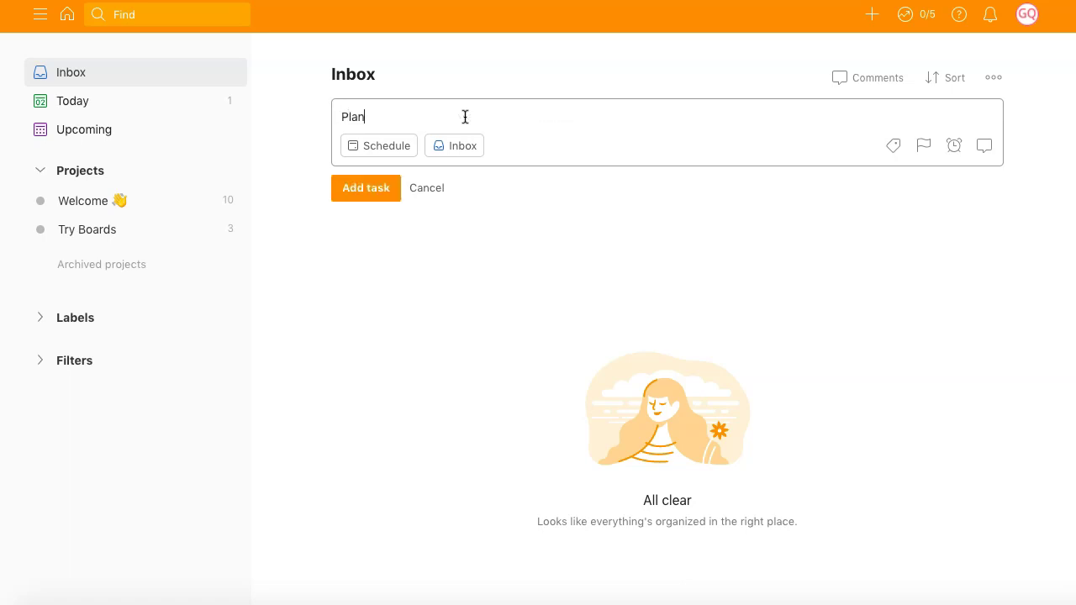
text(t seeds)
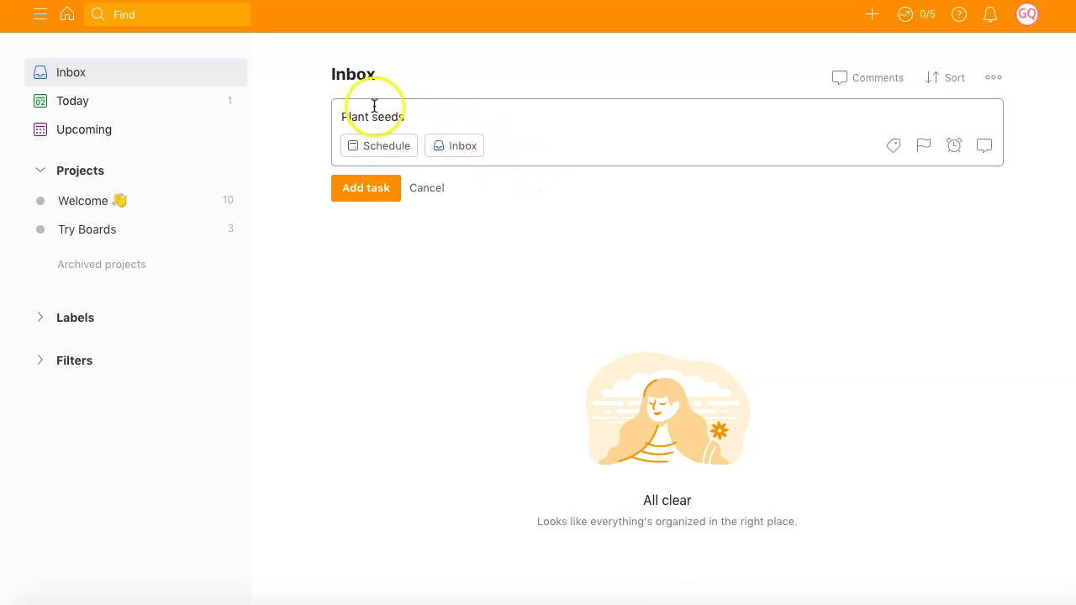
click(379, 157)
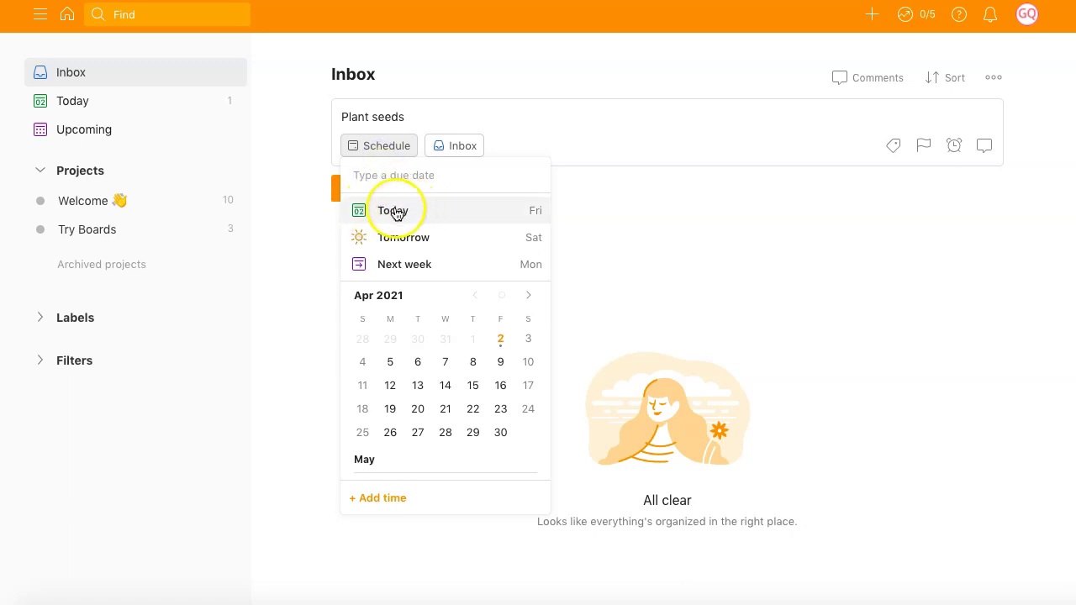
click(419, 216)
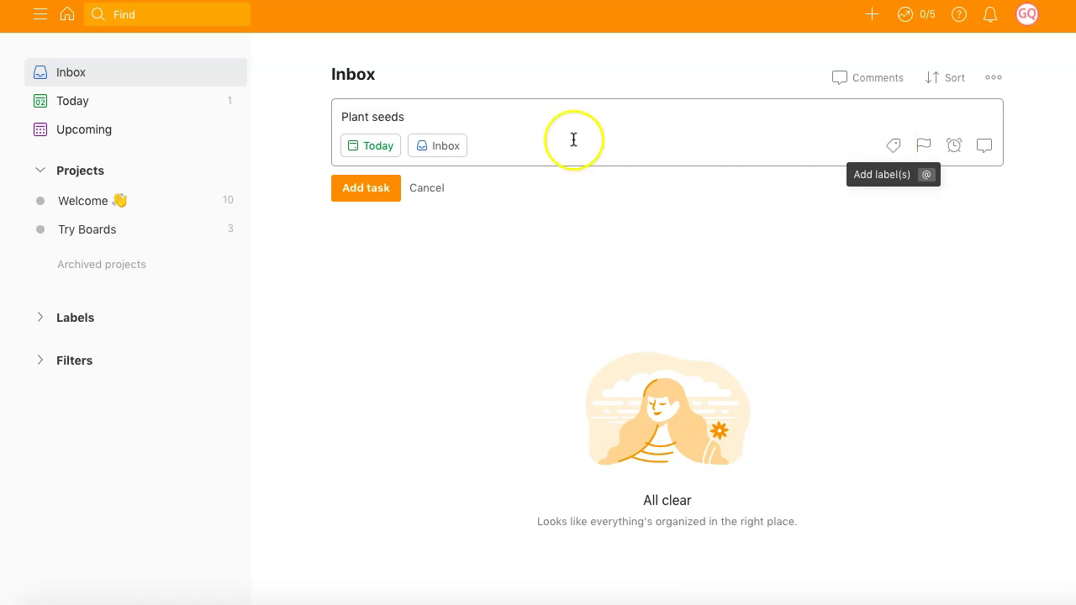
click(362, 196)
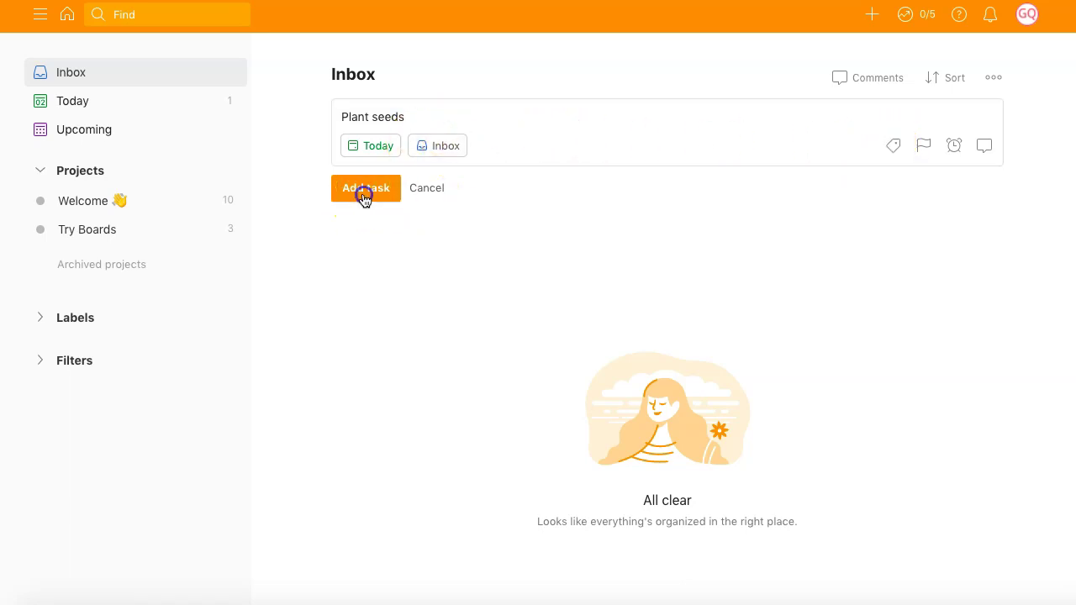
click(209, 110)
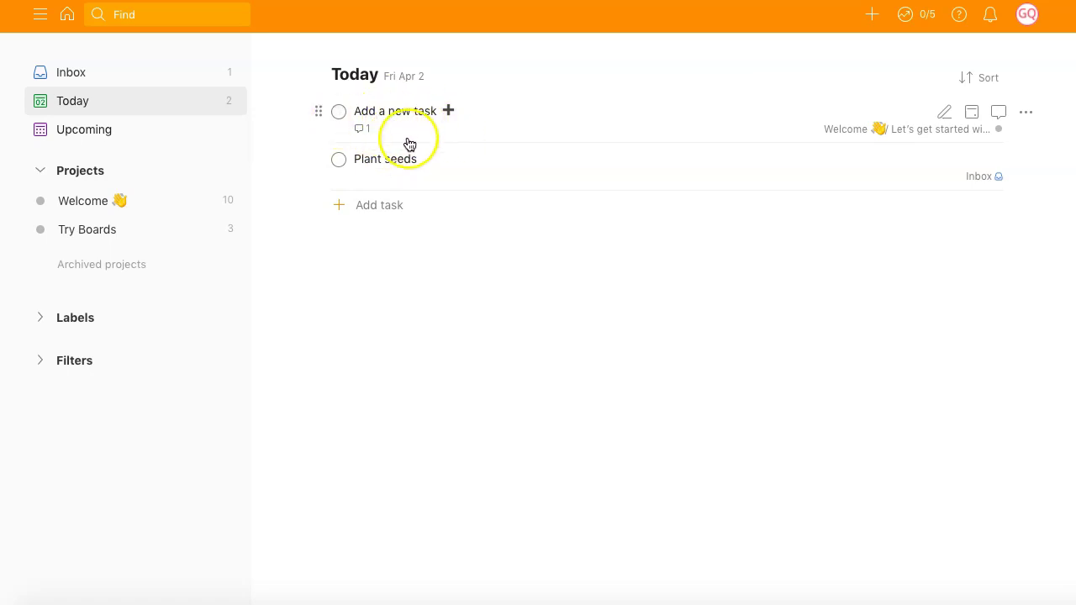
- Delete the "Add a new task" task from the Today list and confirm the deletion
click(1028, 116)
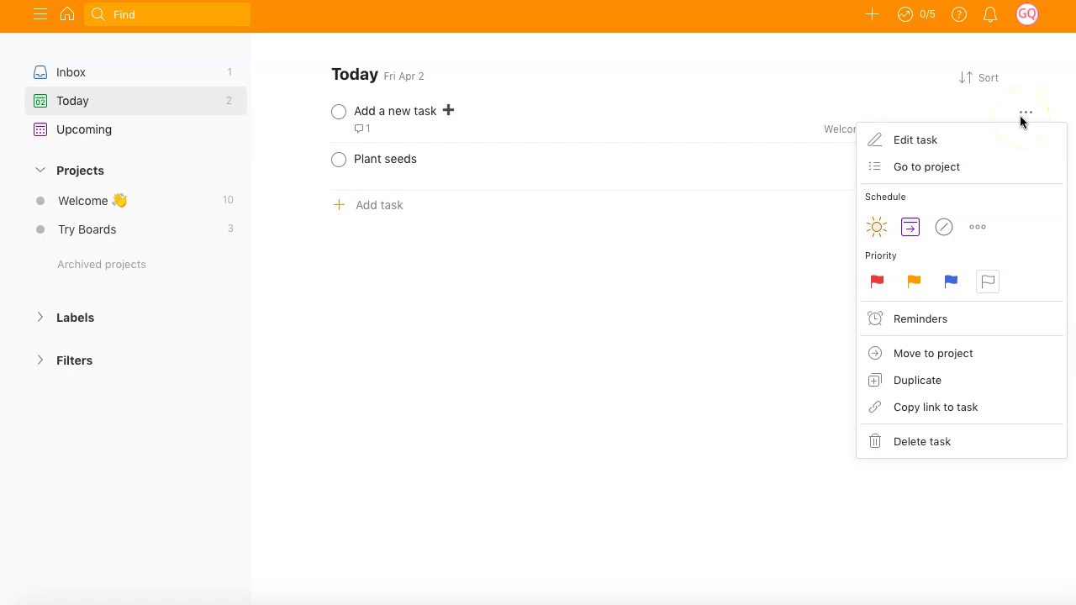
click(921, 442)
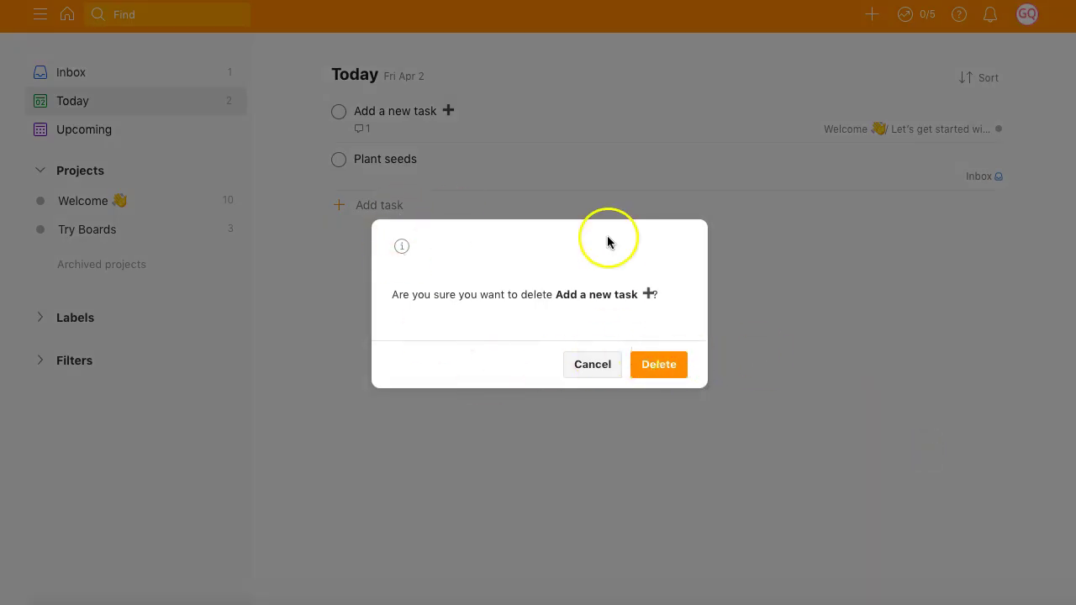
click(662, 373)
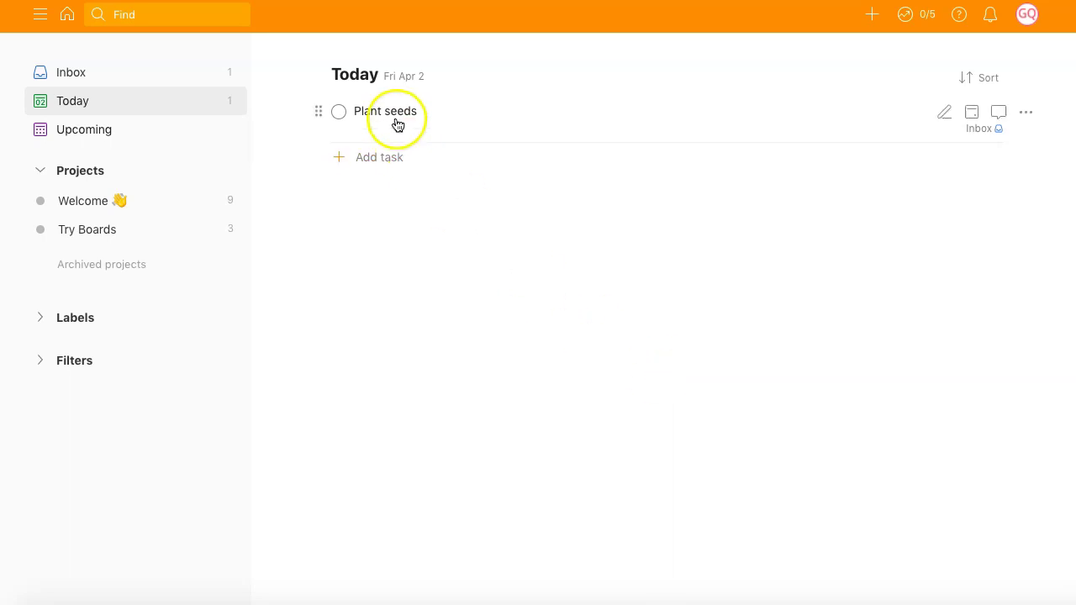
- Check how the "Plant seeds" task is listed in the Inbox, Today and Upcoming views
click(90, 74)
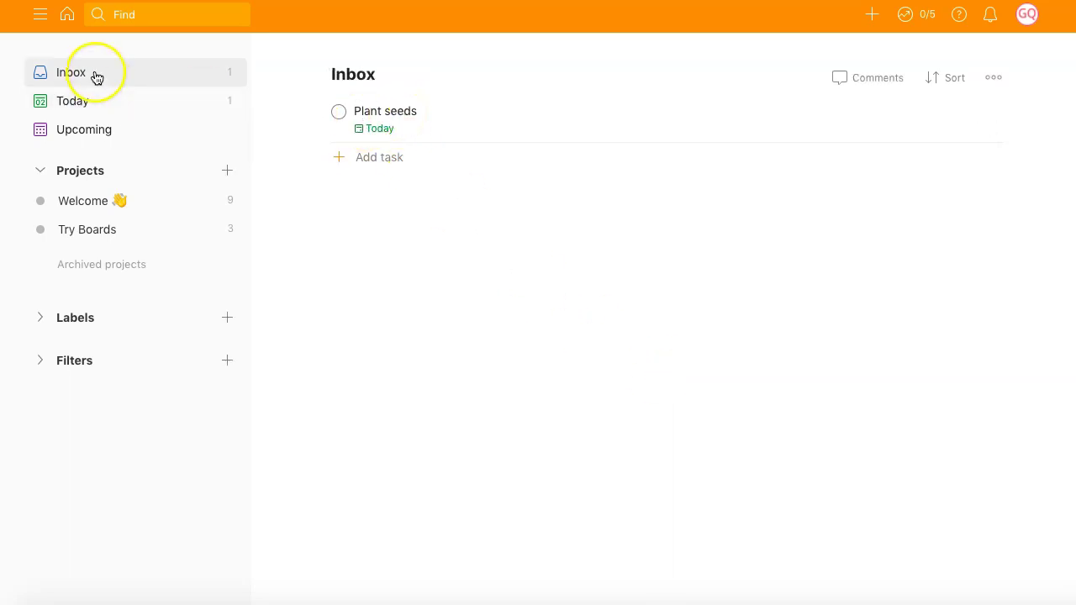
click(84, 101)
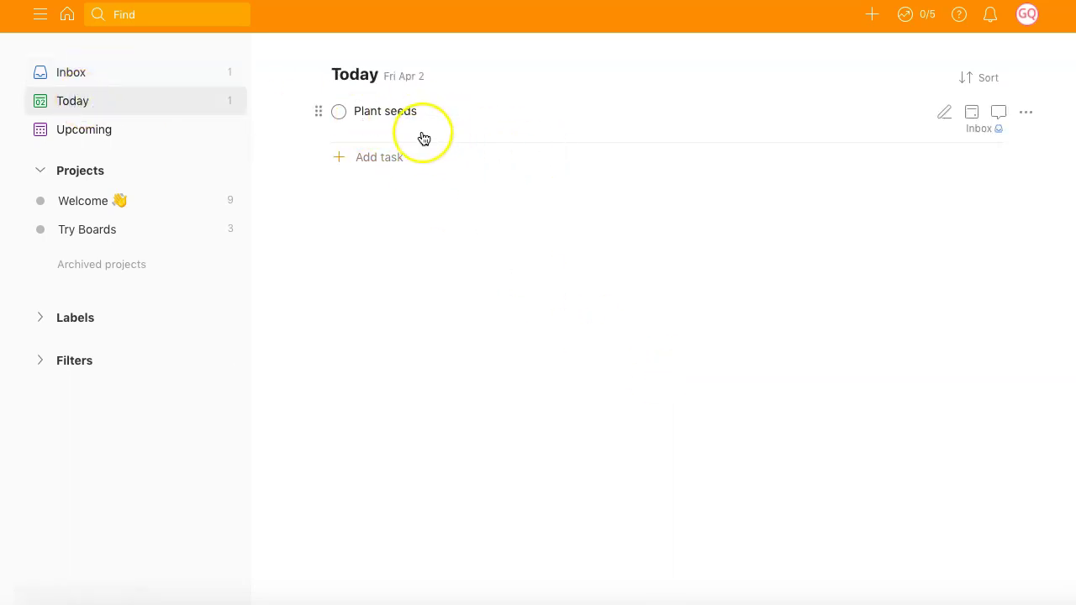
click(113, 128)
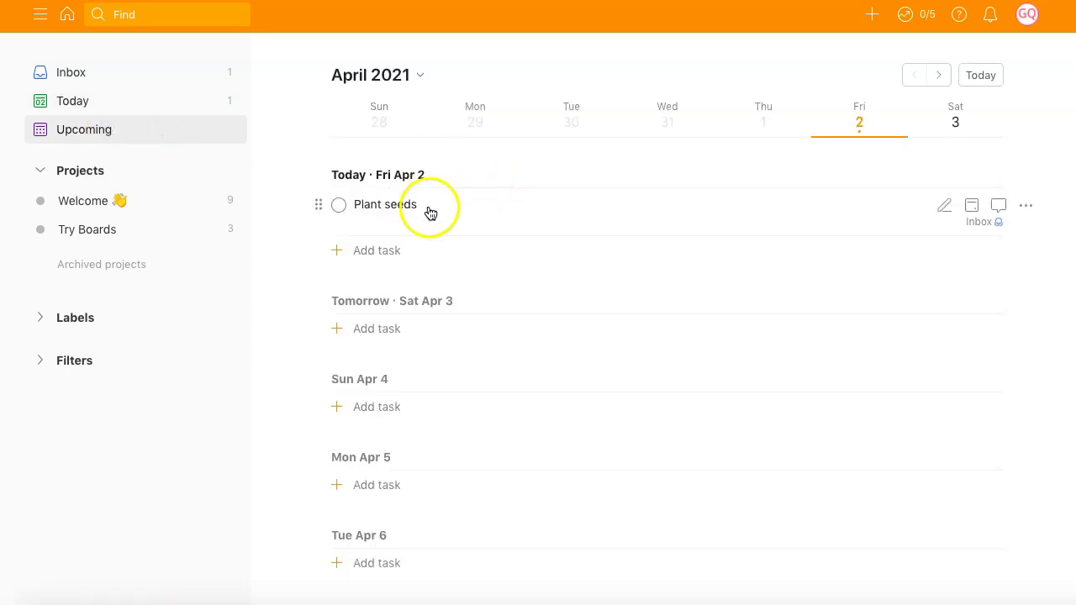
- Add the tasks "Write blog post", "Study spanish verbs" and "Spring clean house" to the Inbox without due dates
click(122, 74)
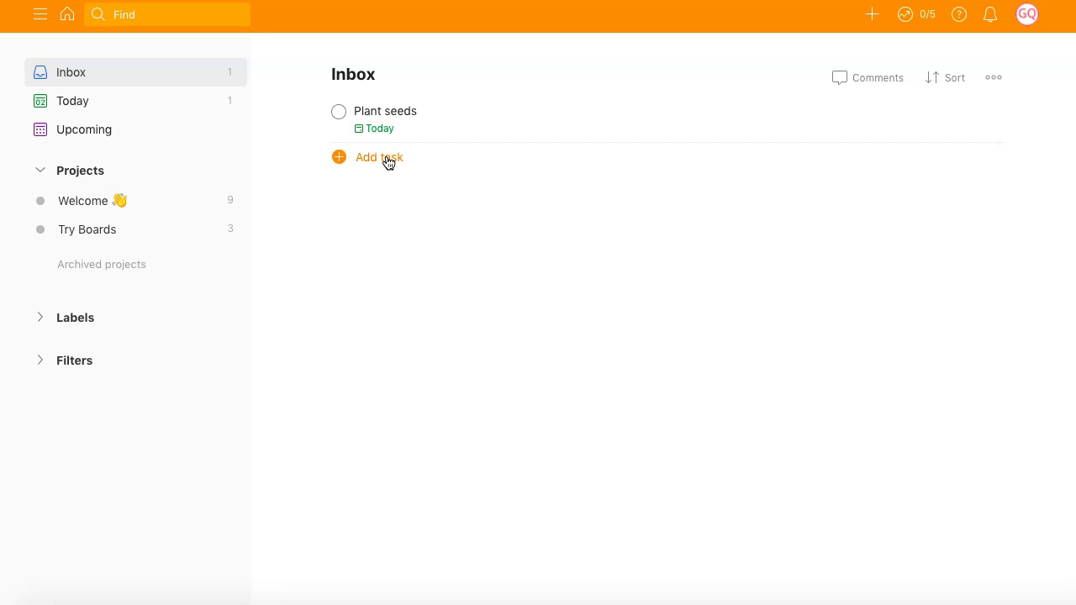
click(387, 162)
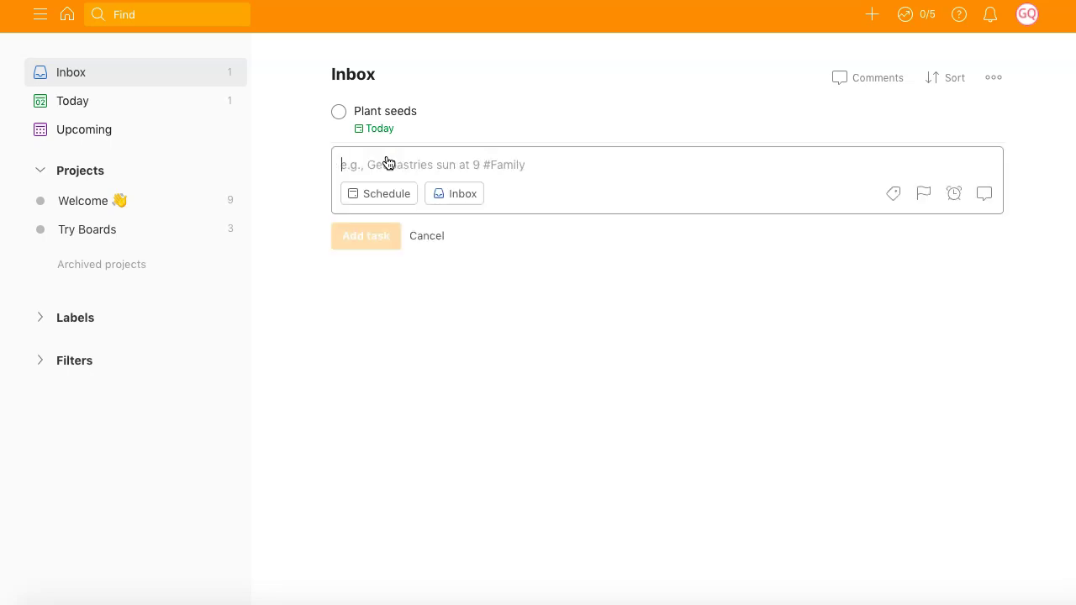
text(Wri)
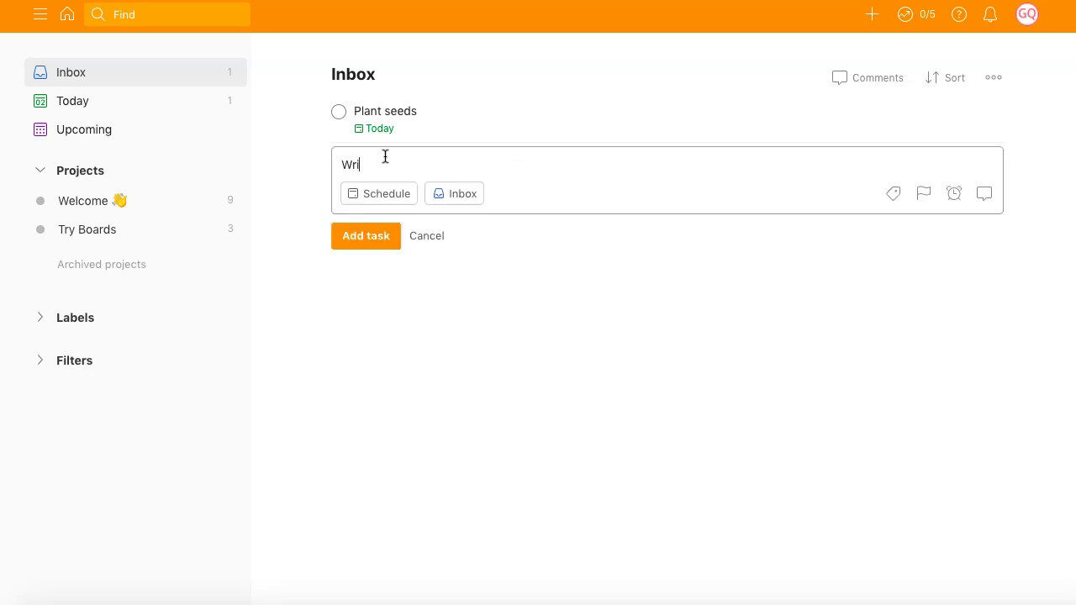
text(te blog post)
key(Return)
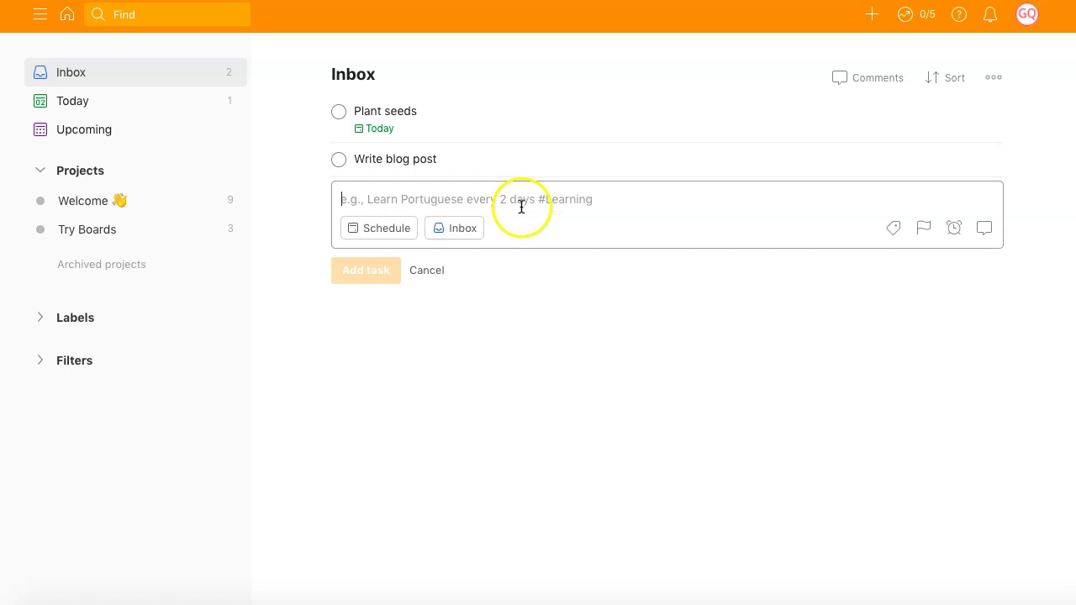
click(400, 204)
text(Study)
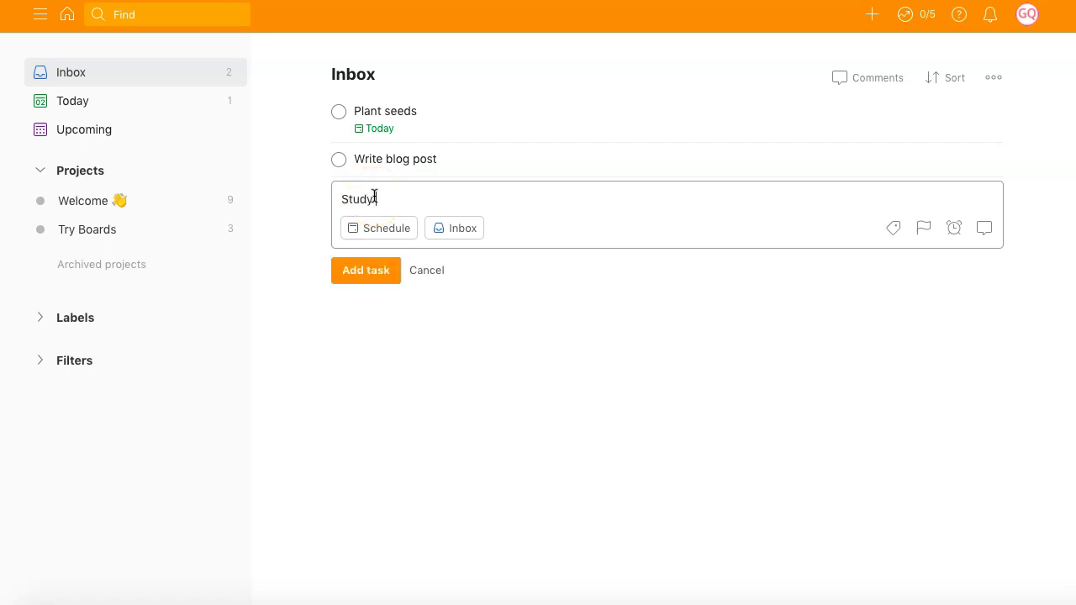
text( spanish verbs)
key(Return)
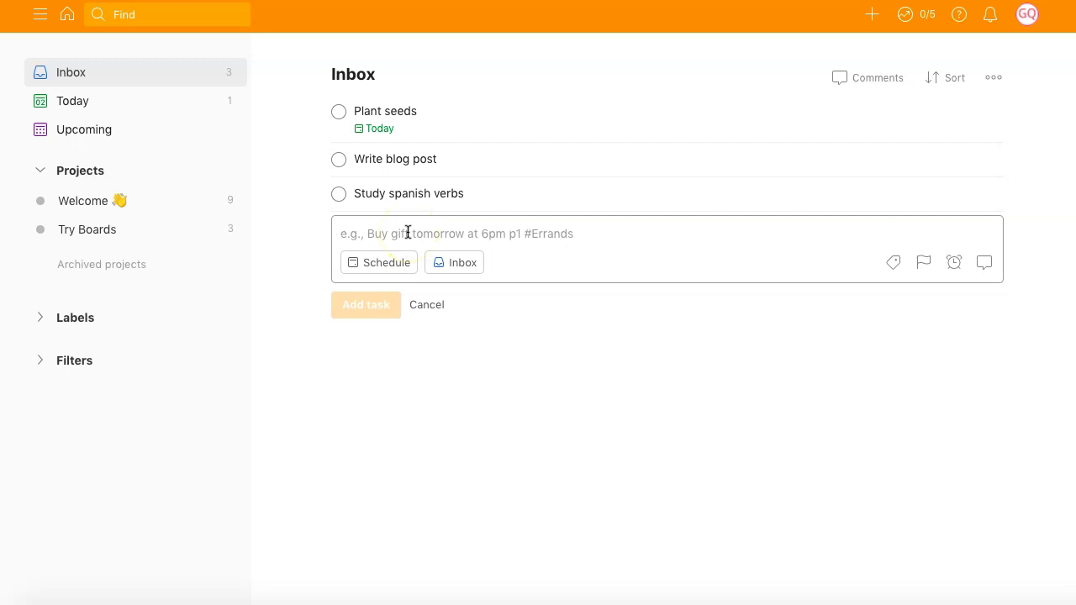
text(S)
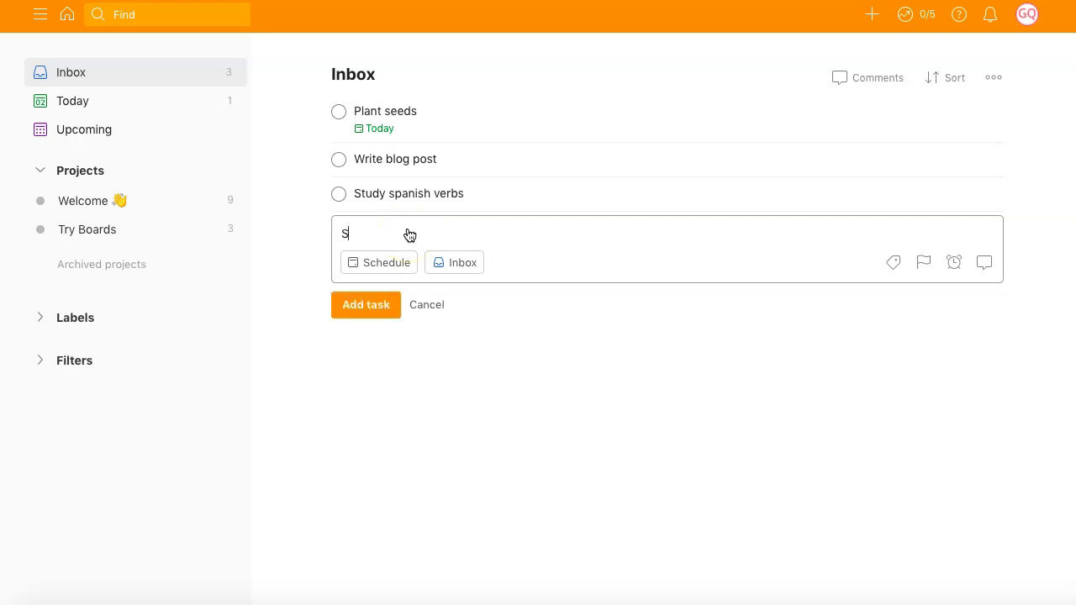
text(pring clean house)
key(Return)
- Schedule the "Write blog post" task for Monday, April 5
click(390, 163)
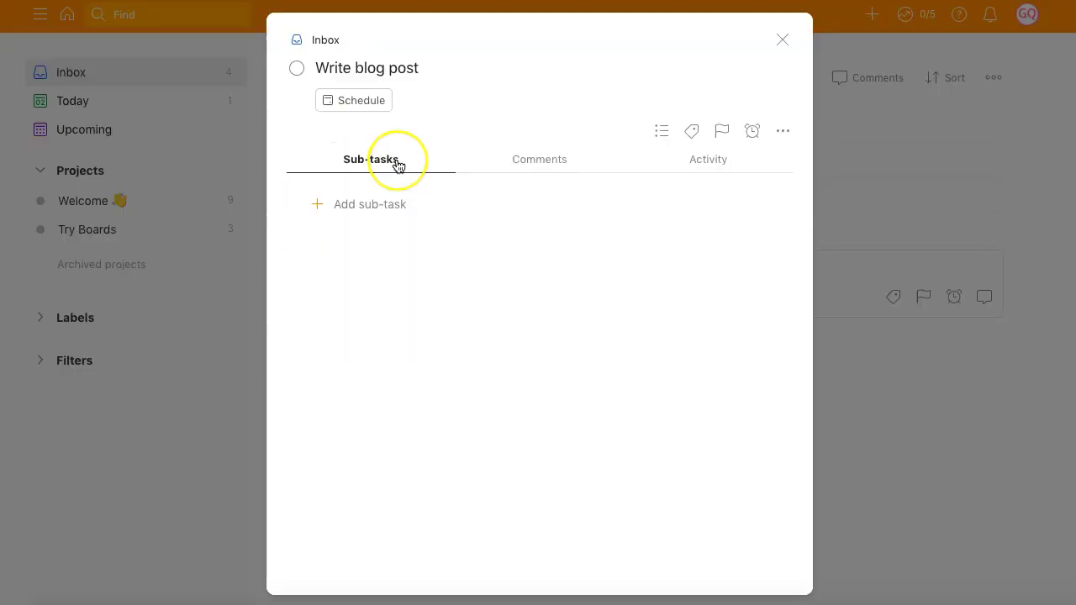
click(363, 101)
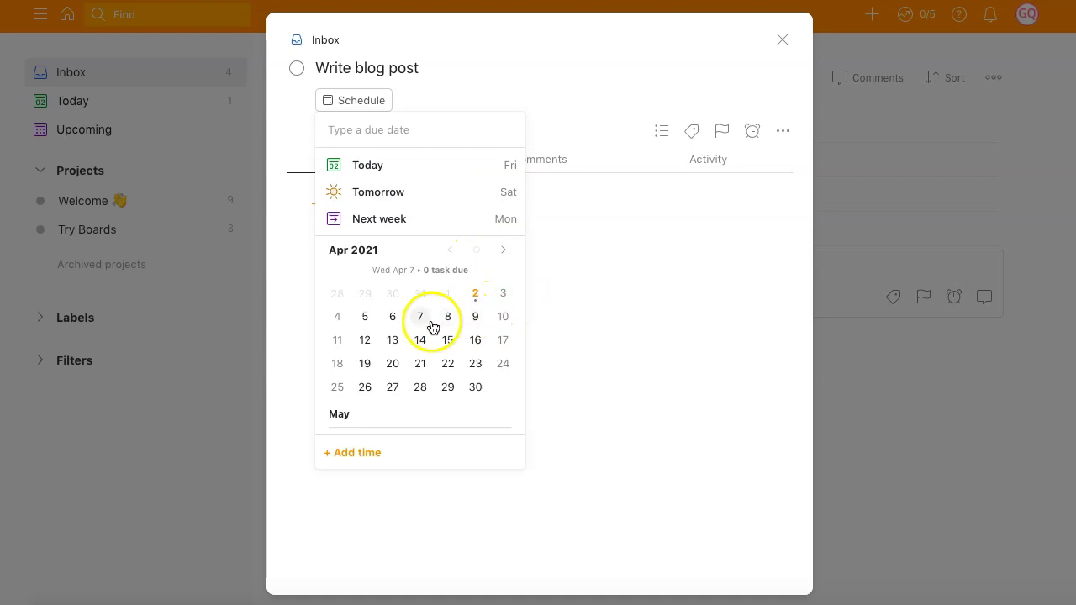
click(365, 317)
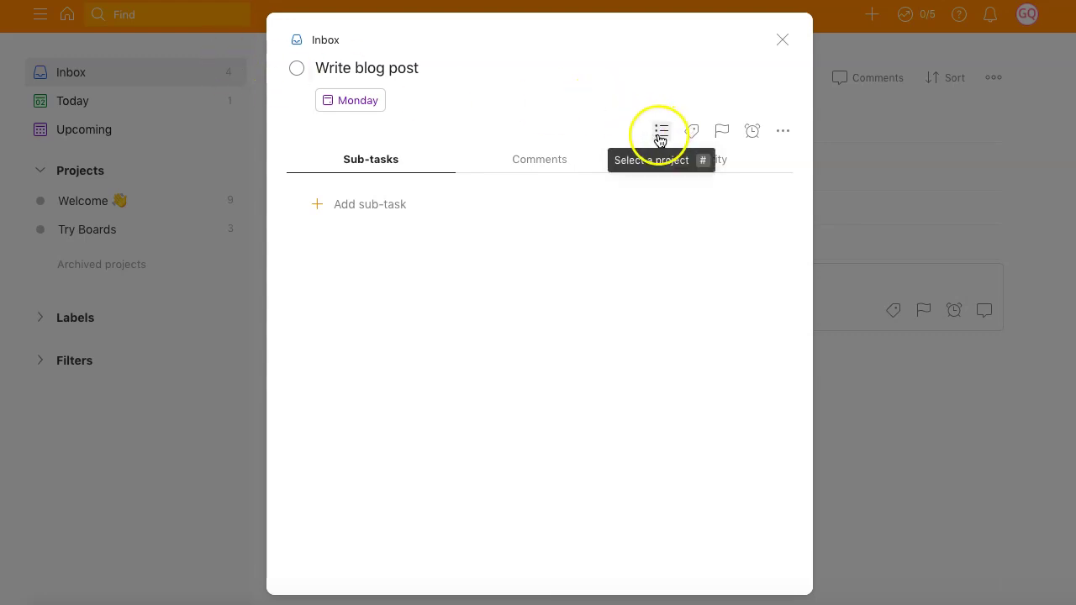
- Create a project named "PlantsandChickens" from the "Write blog post" task and move the task into it
click(659, 135)
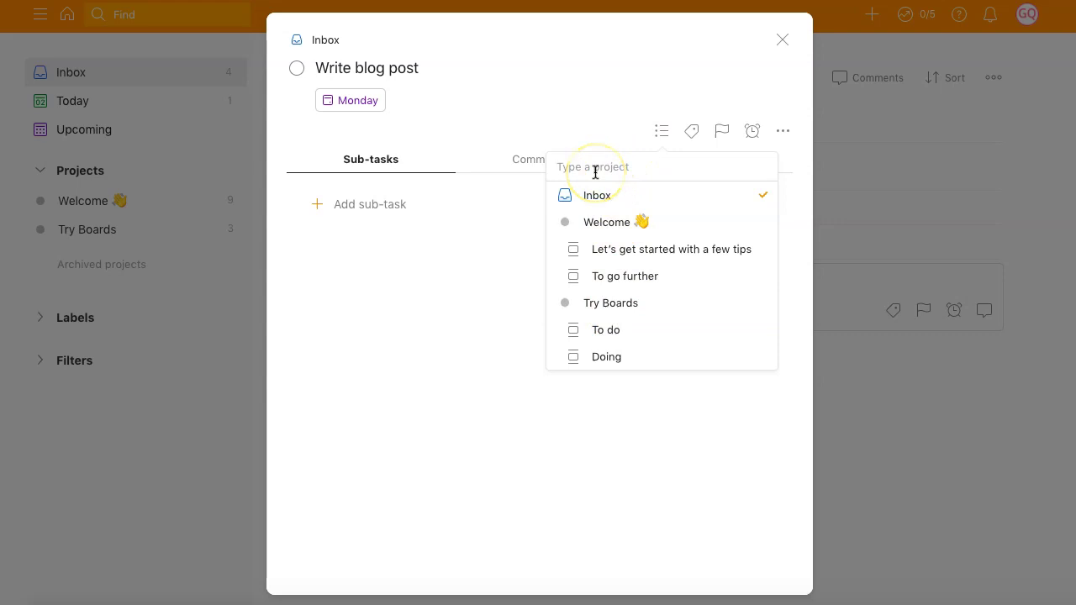
text(P)
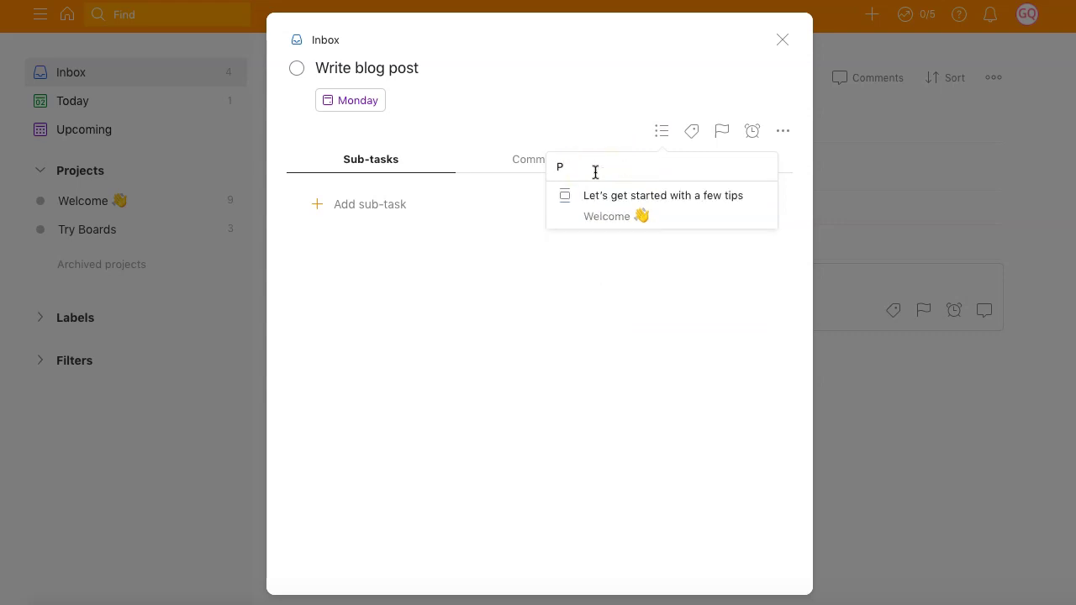
text(lants)
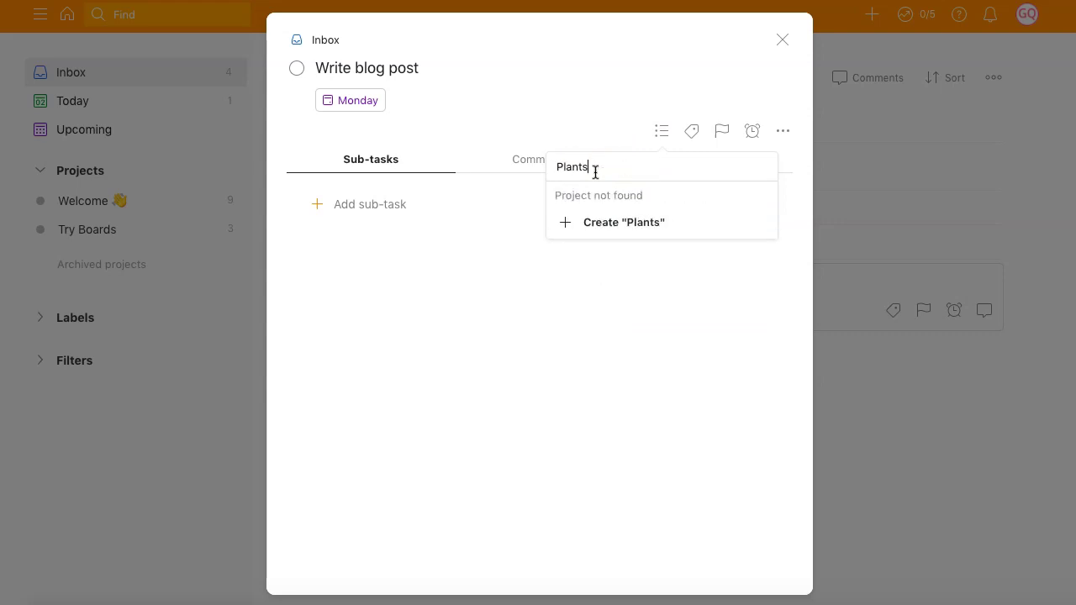
text(andChickens)
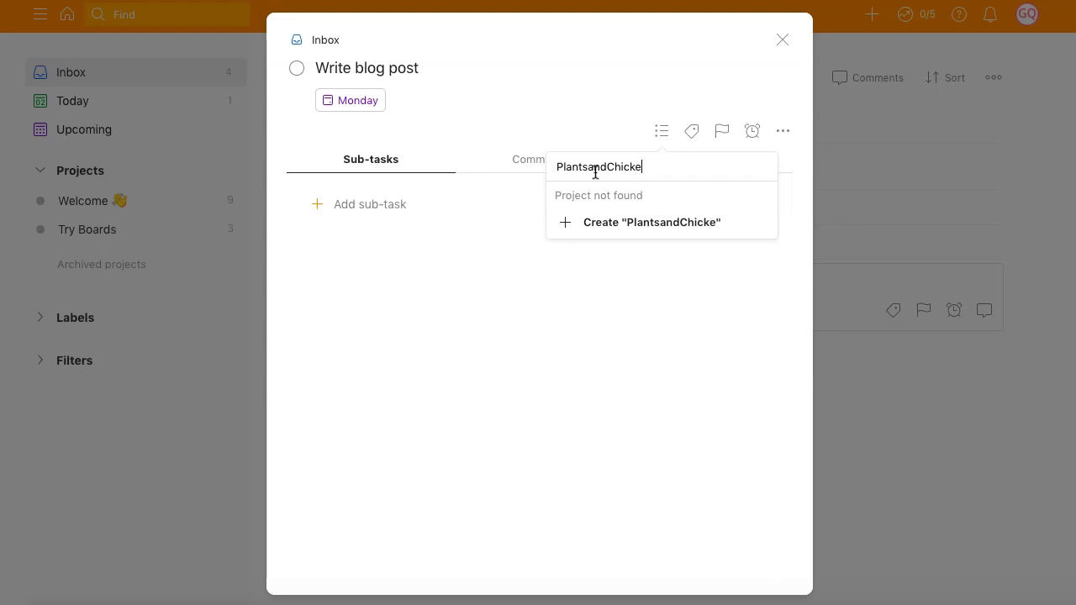
click(608, 176)
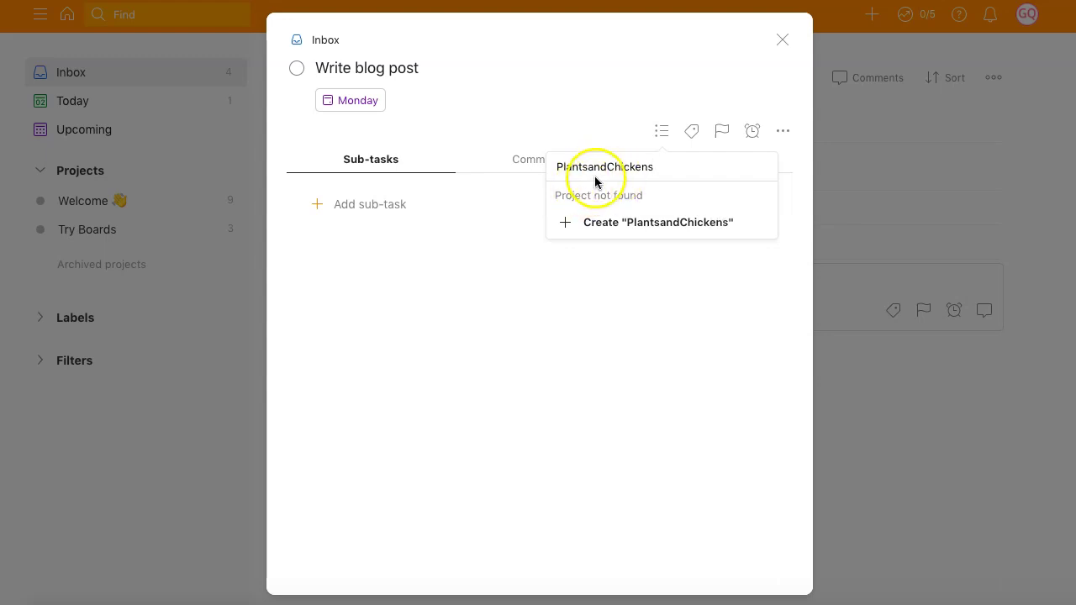
click(602, 222)
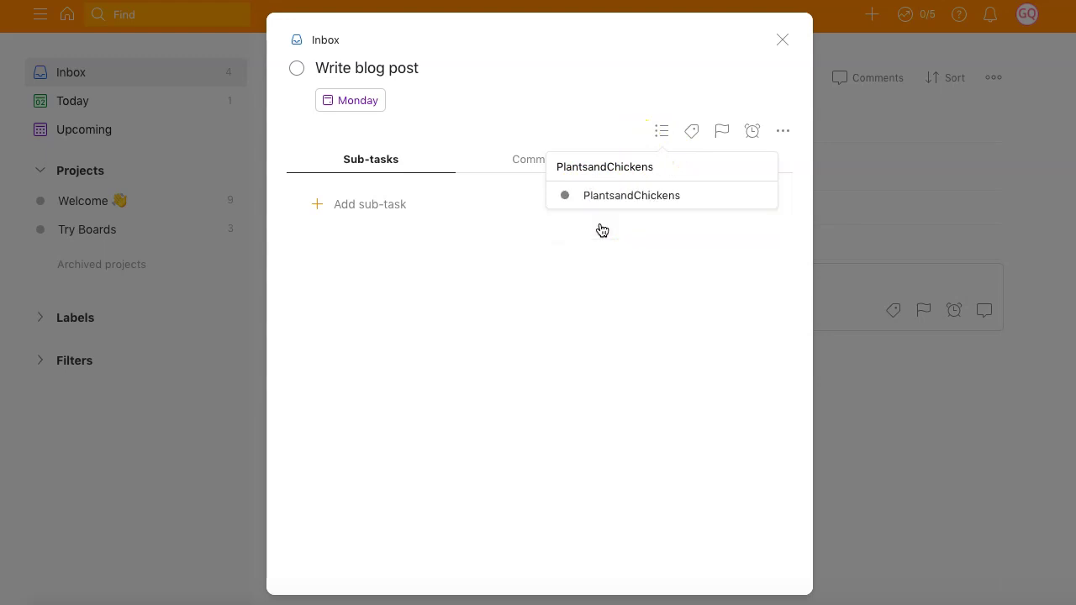
click(749, 197)
- View the PlantsandChickens project and open its settings for editing
click(87, 261)
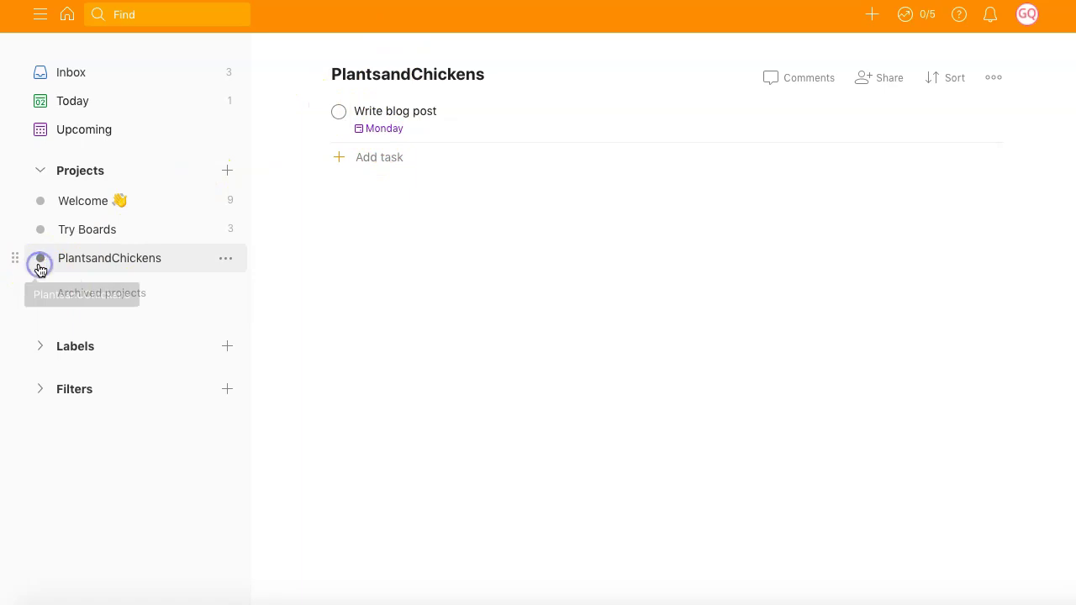
click(226, 258)
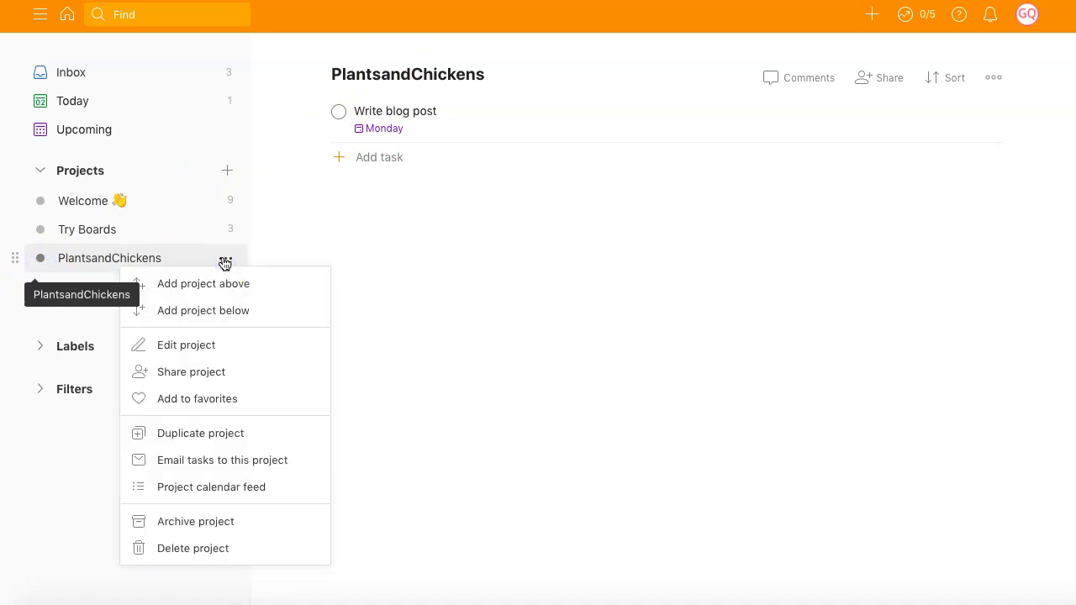
click(214, 344)
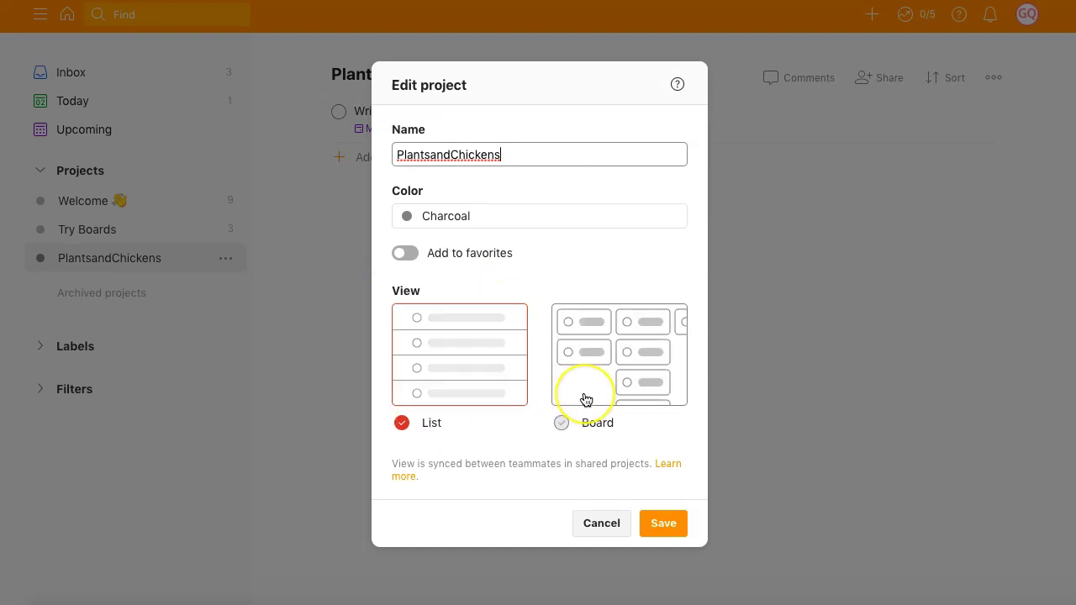
click(615, 358)
click(615, 357)
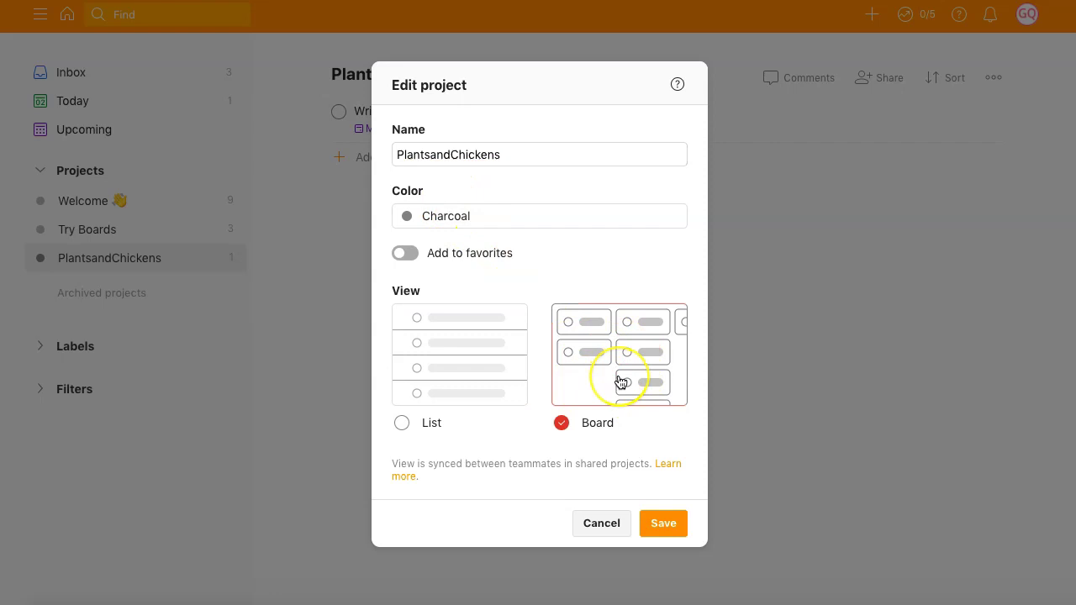
click(446, 370)
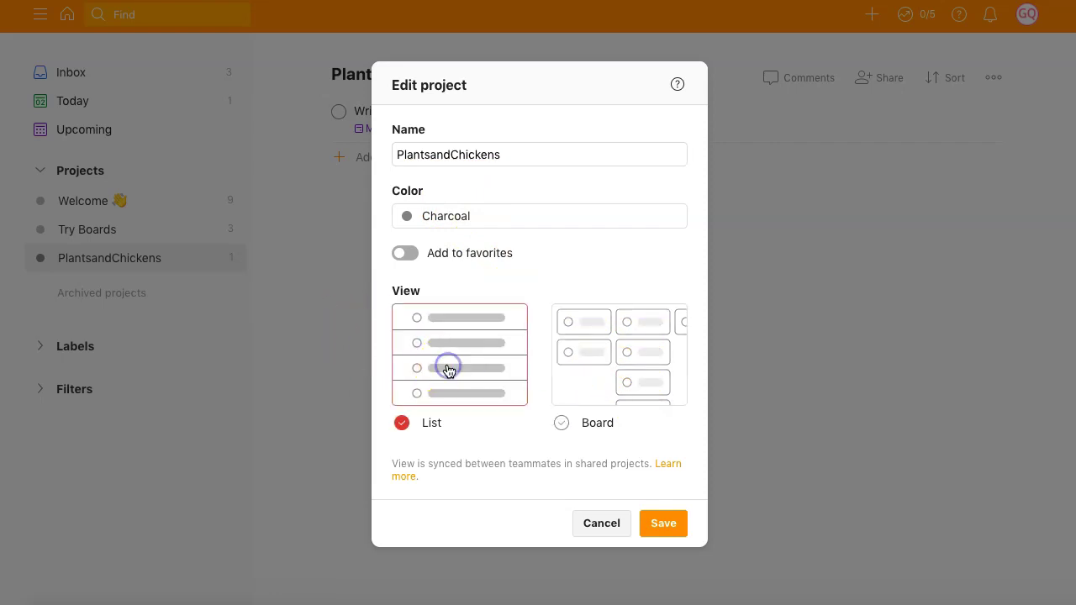
- Set the PlantsandChickens project's color to Lime Green, add it to favorites and save the settings
click(410, 219)
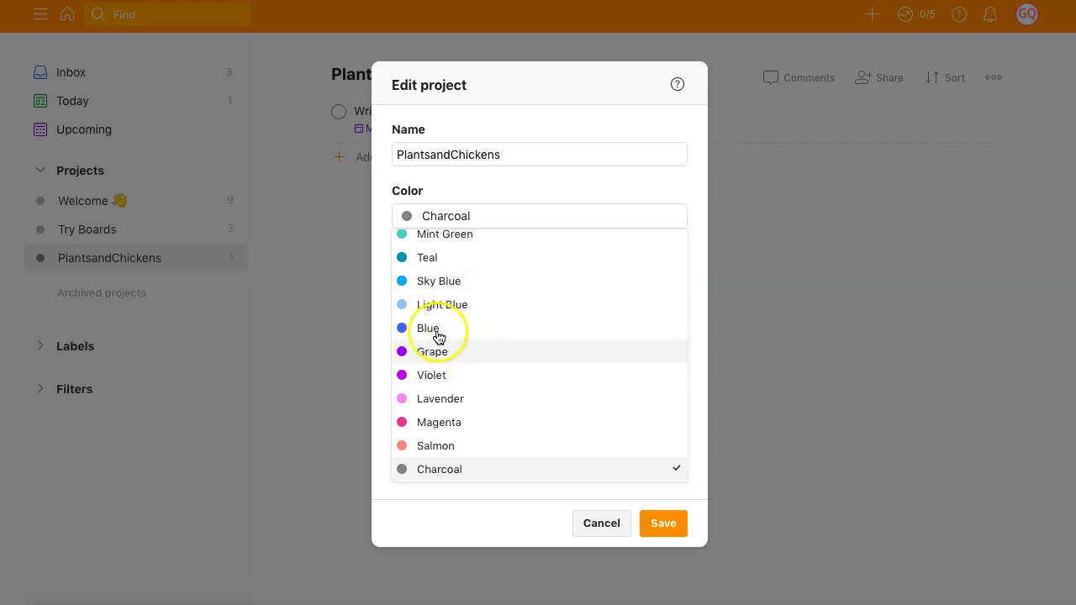
scroll(433, 319, up, 2)
click(433, 275)
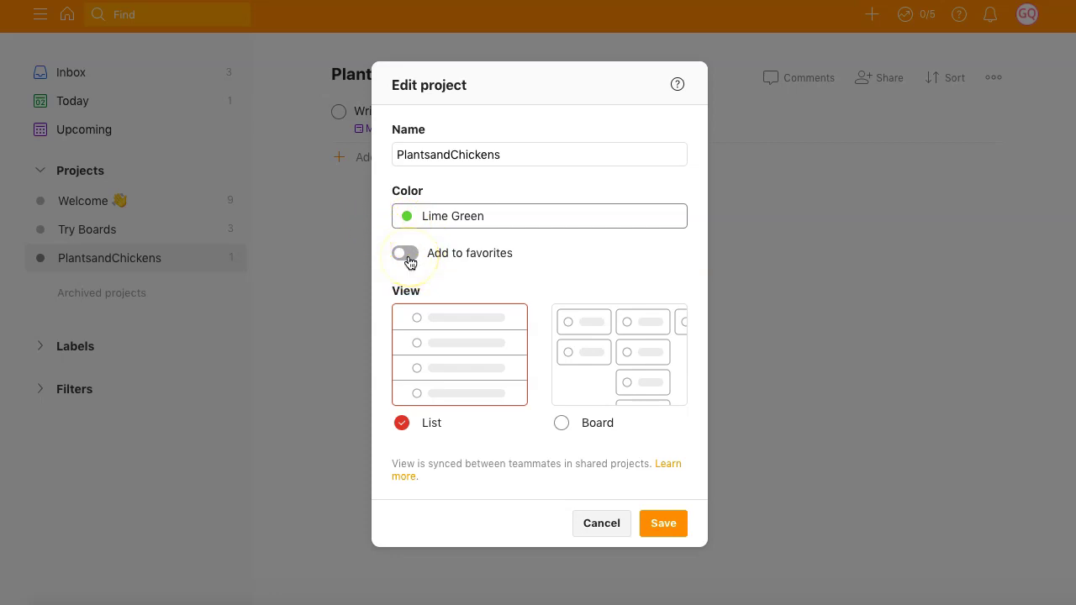
click(407, 256)
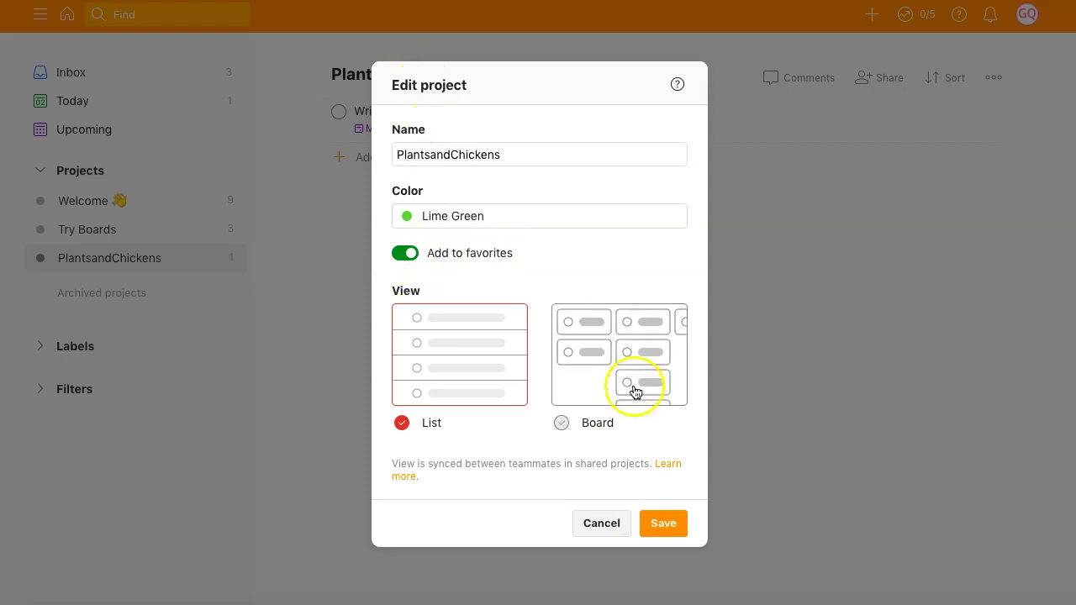
click(657, 524)
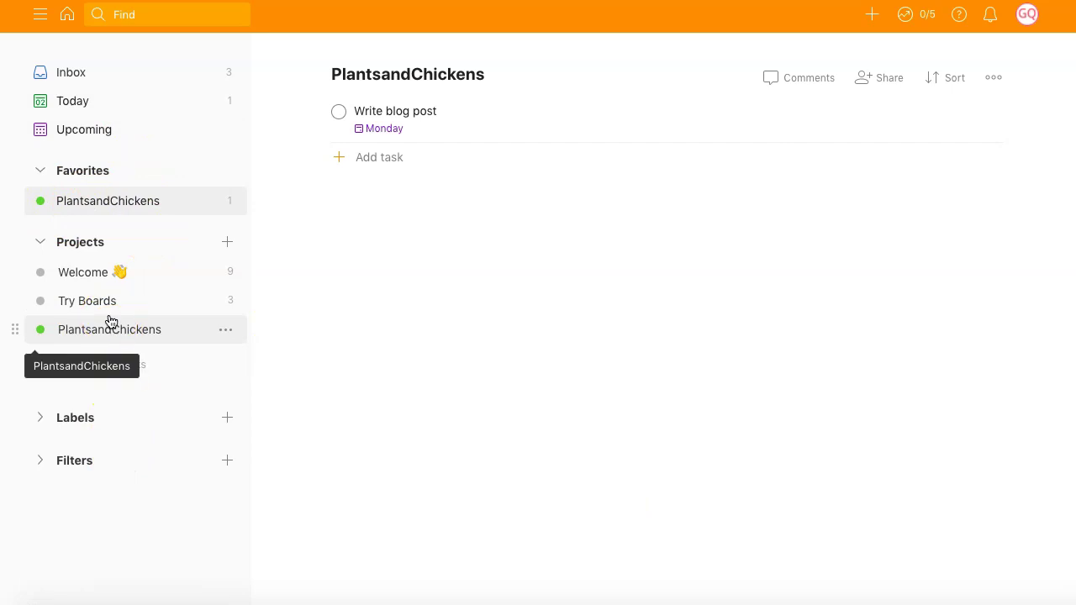
- Start a new Inbox task named "Take photos for blog" and schedule it for Monday, April 5
click(383, 161)
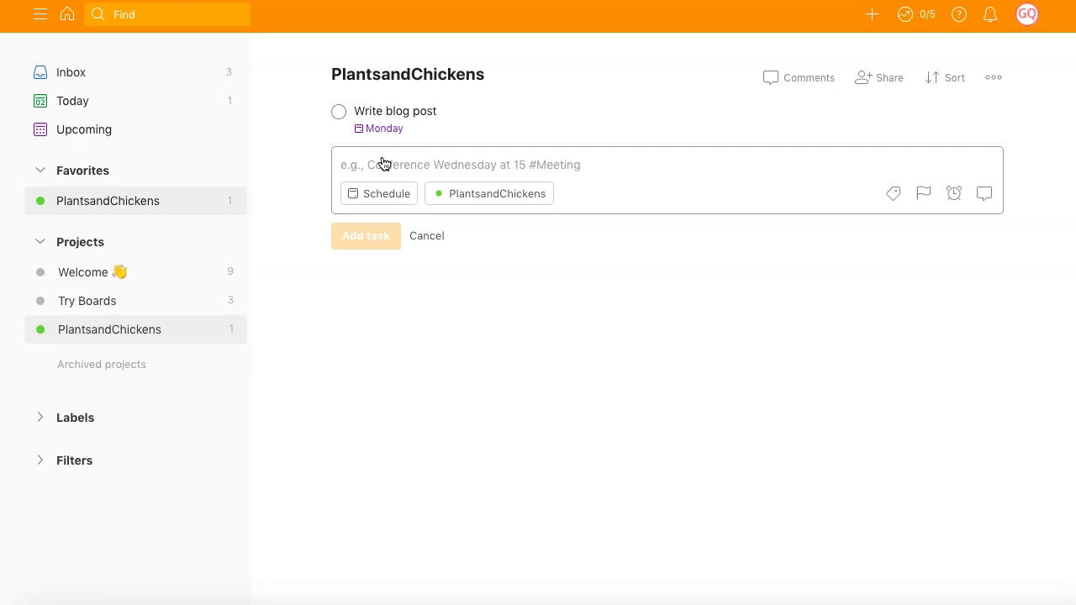
click(71, 72)
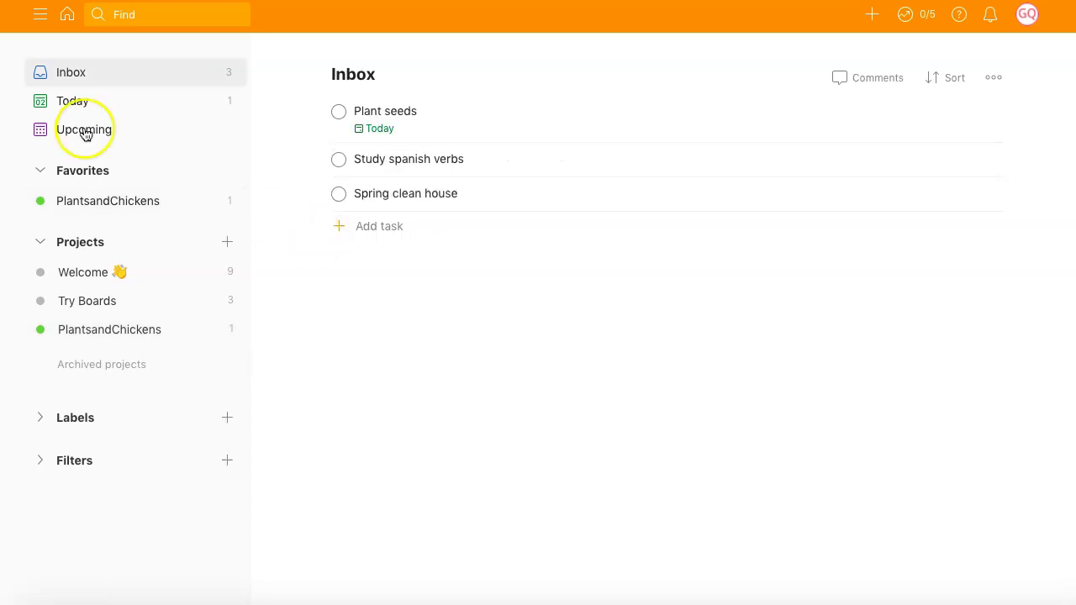
click(391, 225)
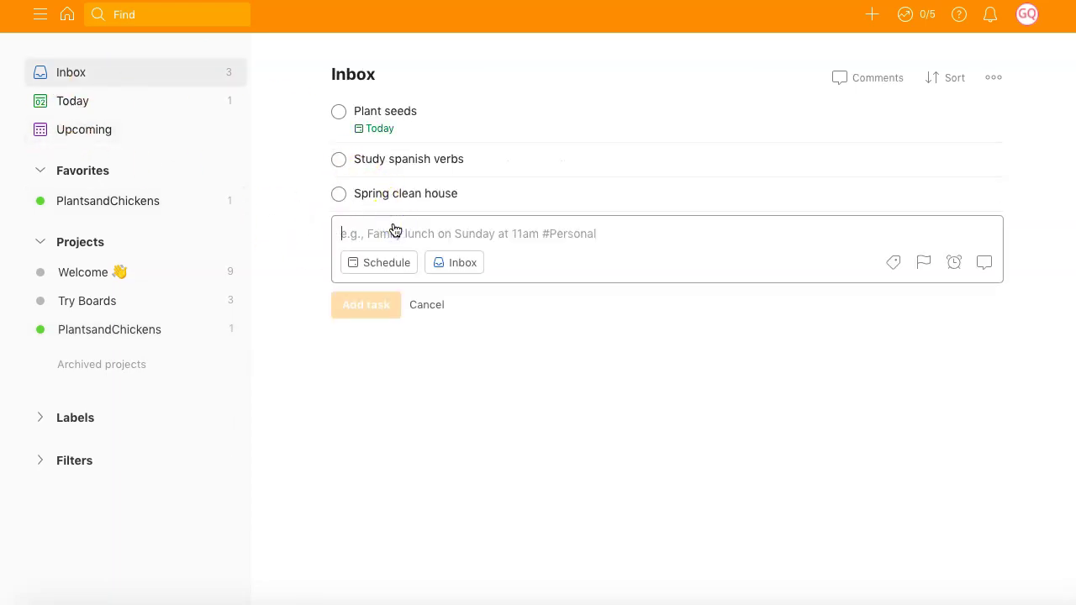
text(Take photos for blog)
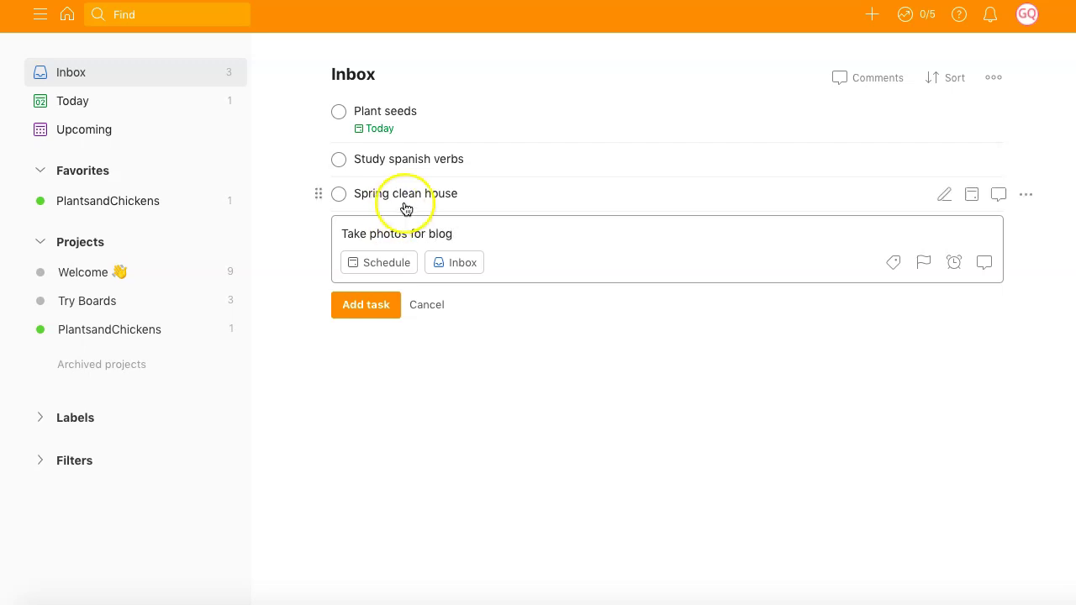
click(369, 264)
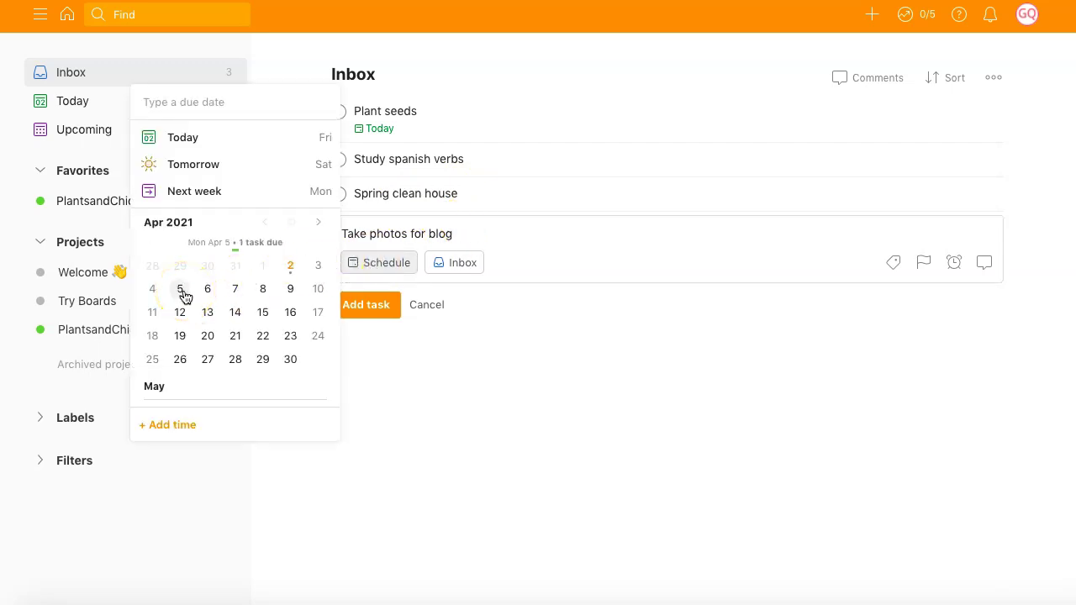
click(183, 291)
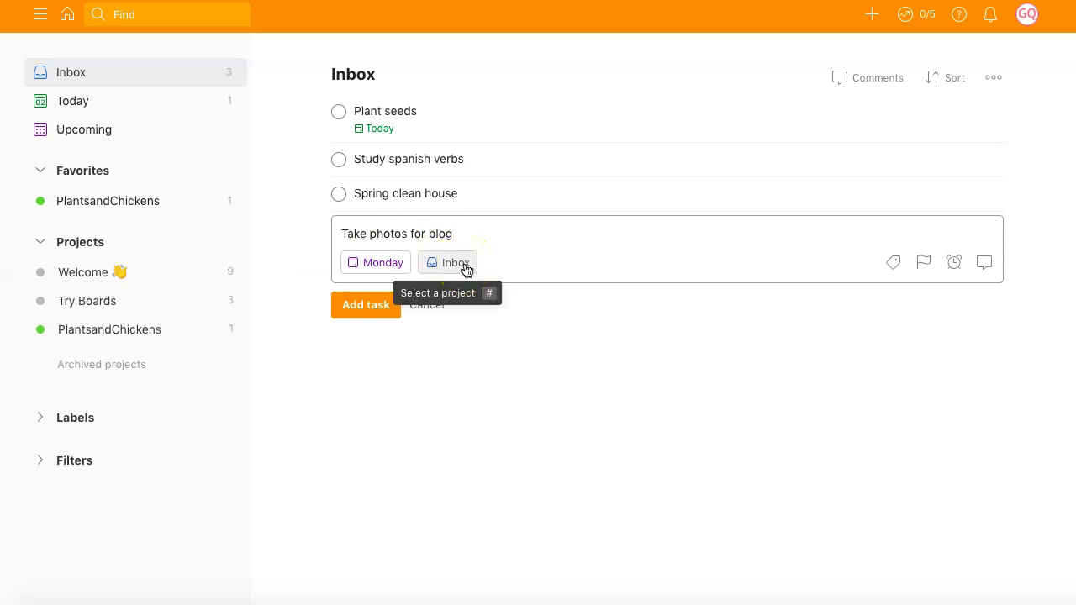
- Assign the "Take photos for blog" task to the PlantsandChickens project
click(890, 261)
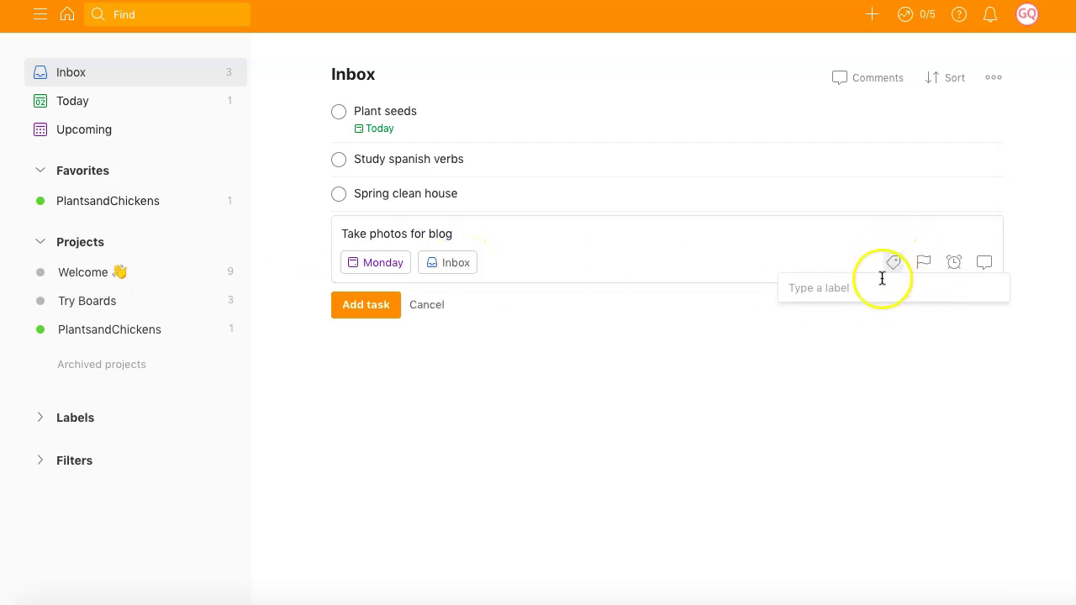
click(521, 269)
click(454, 263)
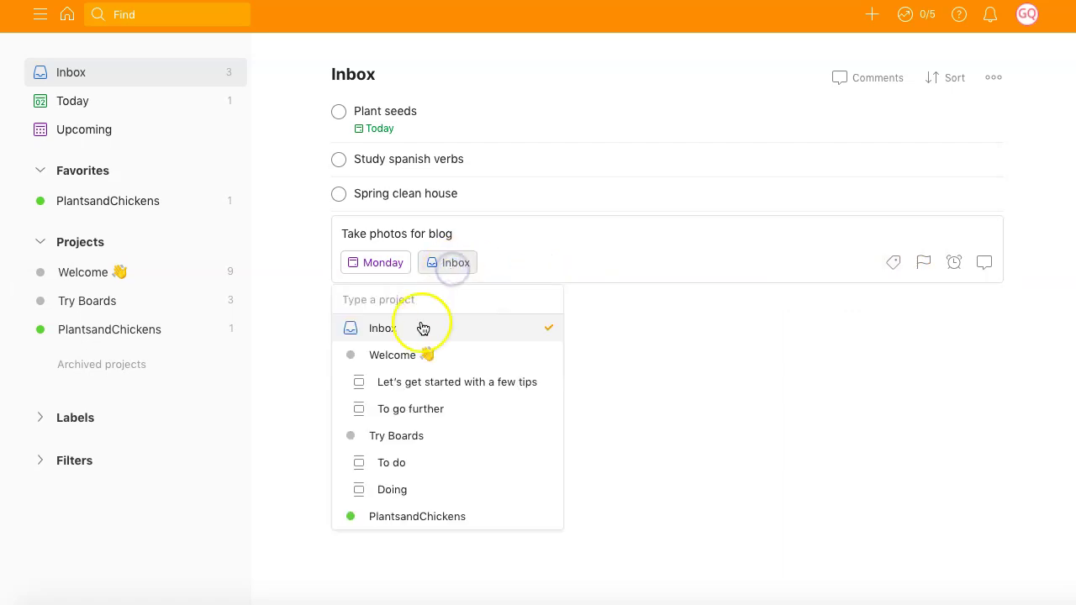
click(413, 516)
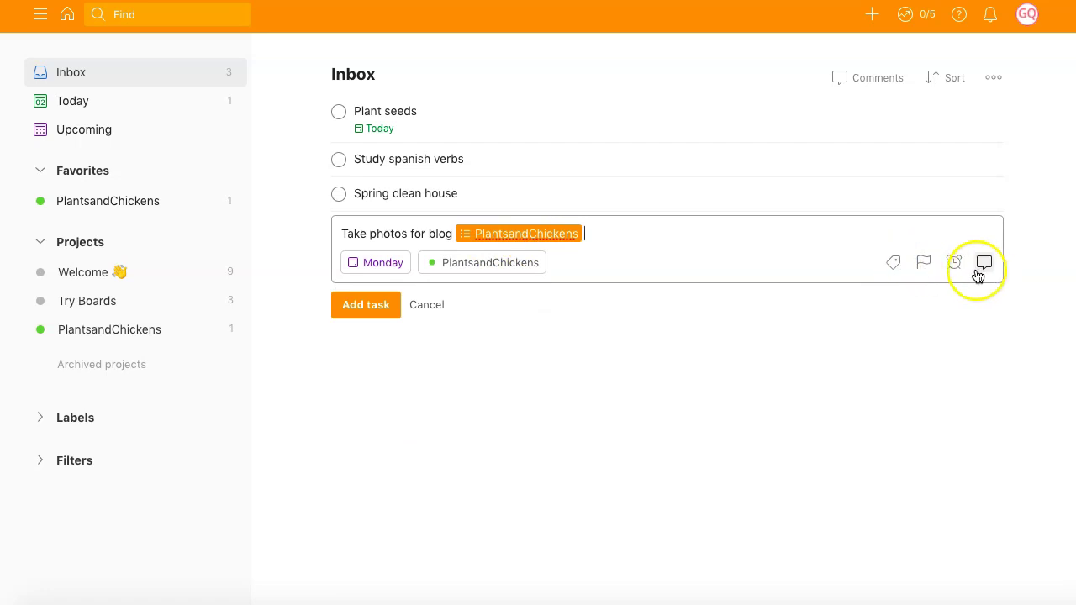
- Create and apply the label "blog" to the "Take photos for blog" task and set it to Priority 2
click(894, 266)
click(838, 296)
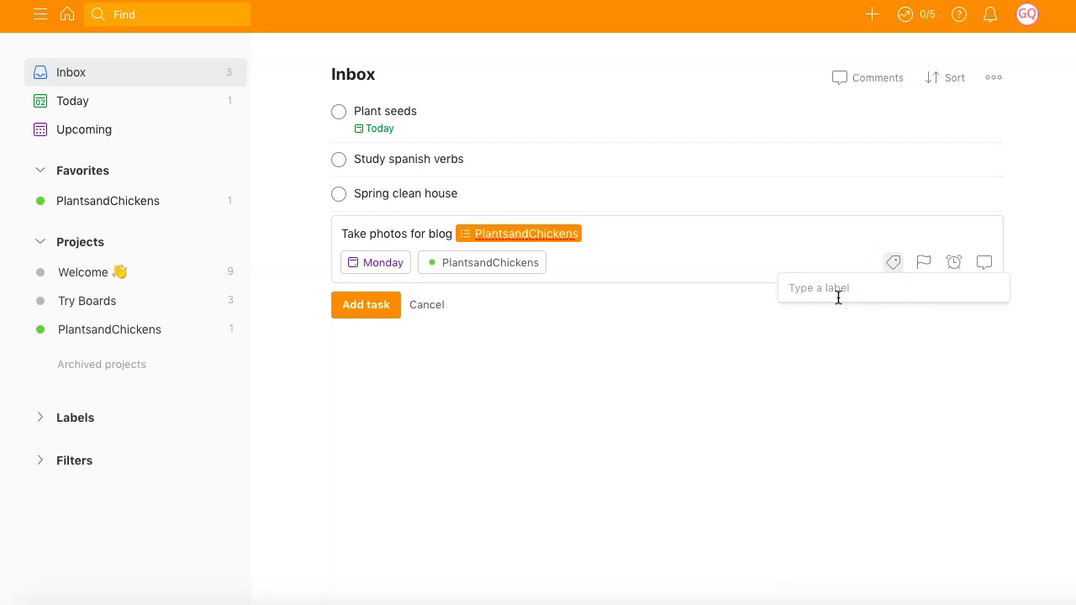
text(blog)
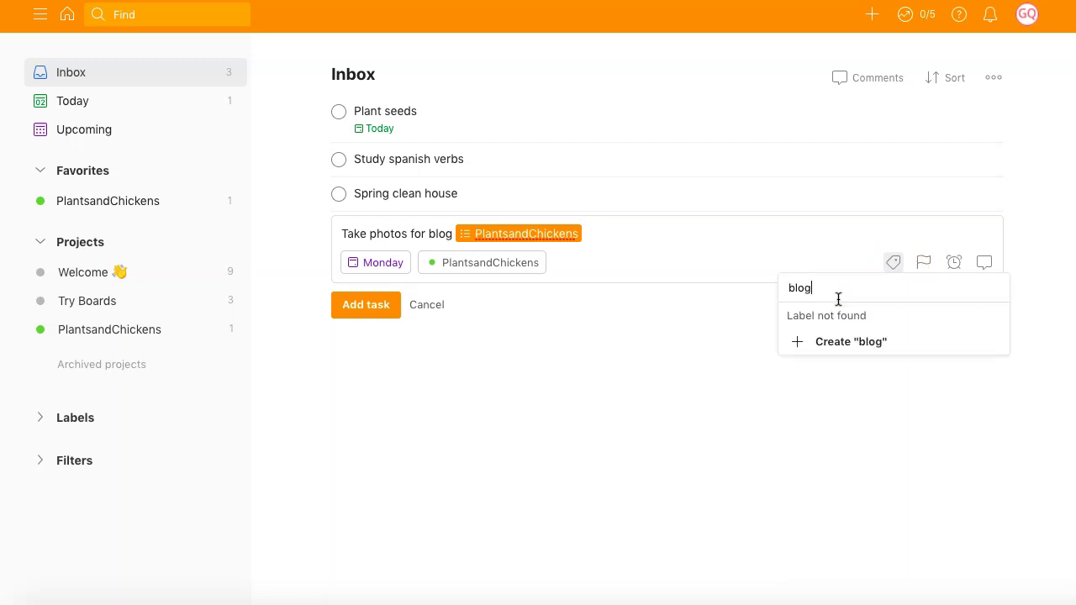
click(850, 341)
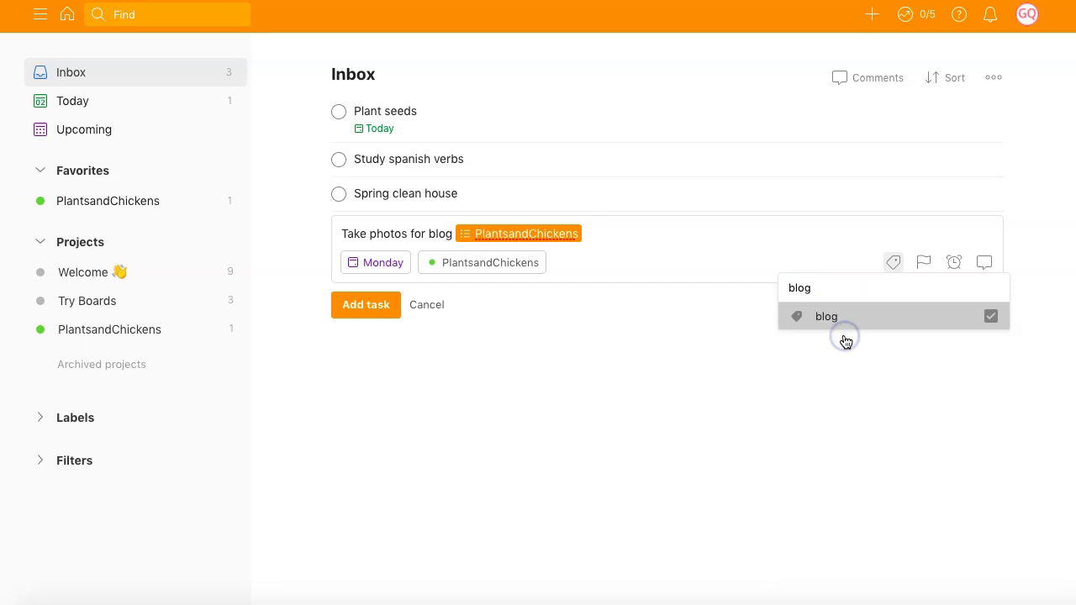
click(1027, 327)
click(924, 264)
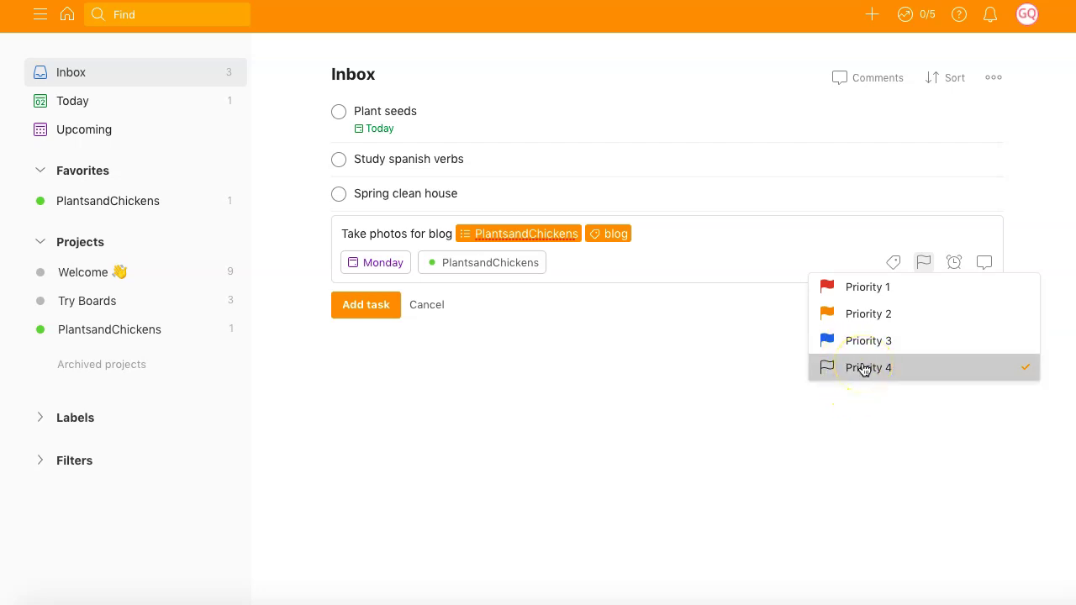
click(868, 312)
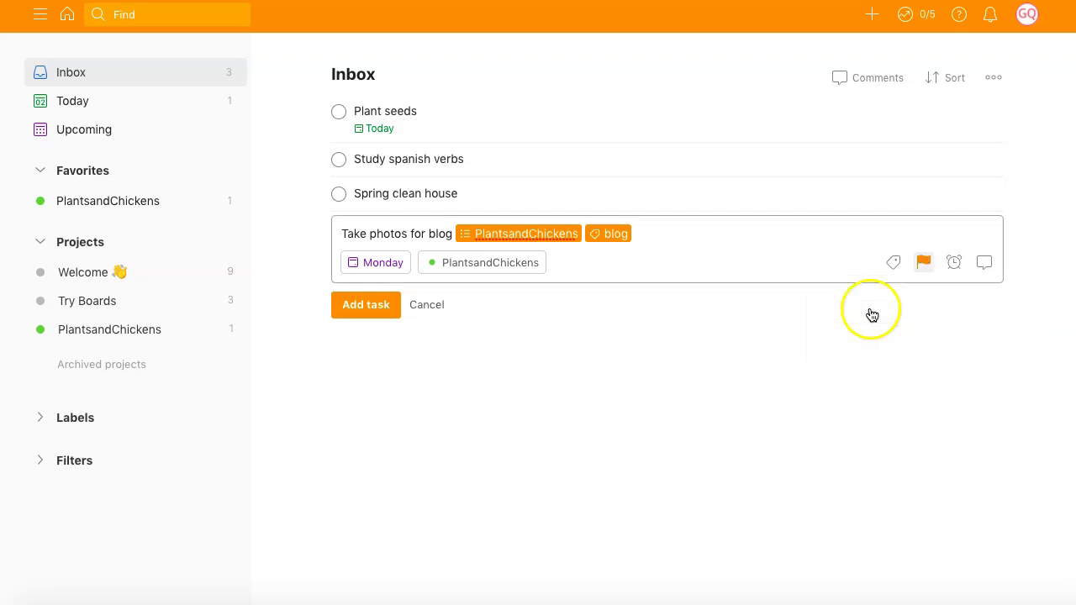
- Look at the reminder option and the quick comment box for the "Take photos for blog" task
click(954, 266)
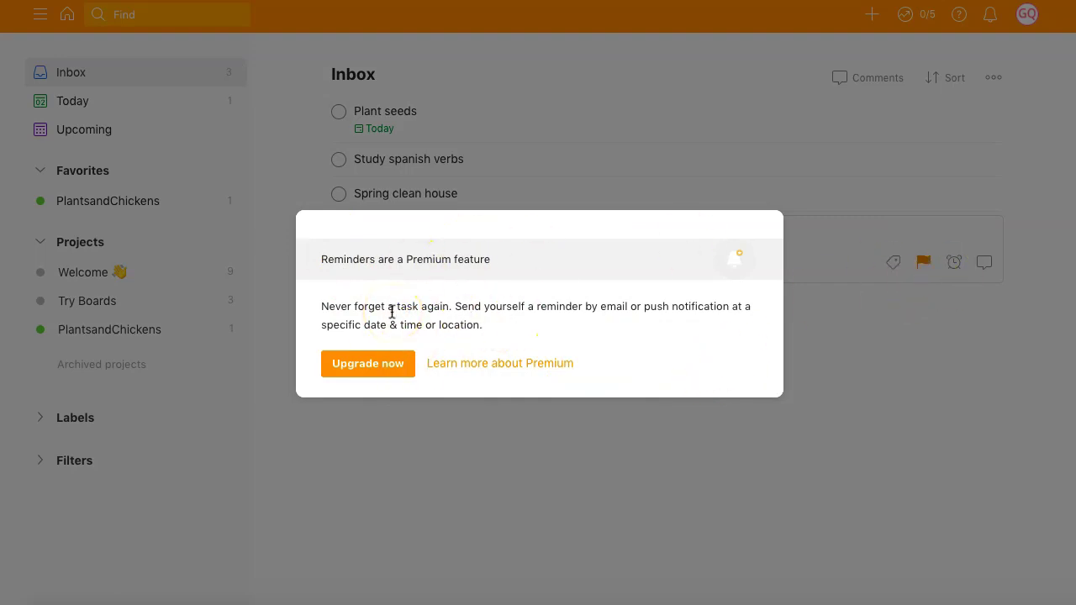
click(955, 368)
click(985, 266)
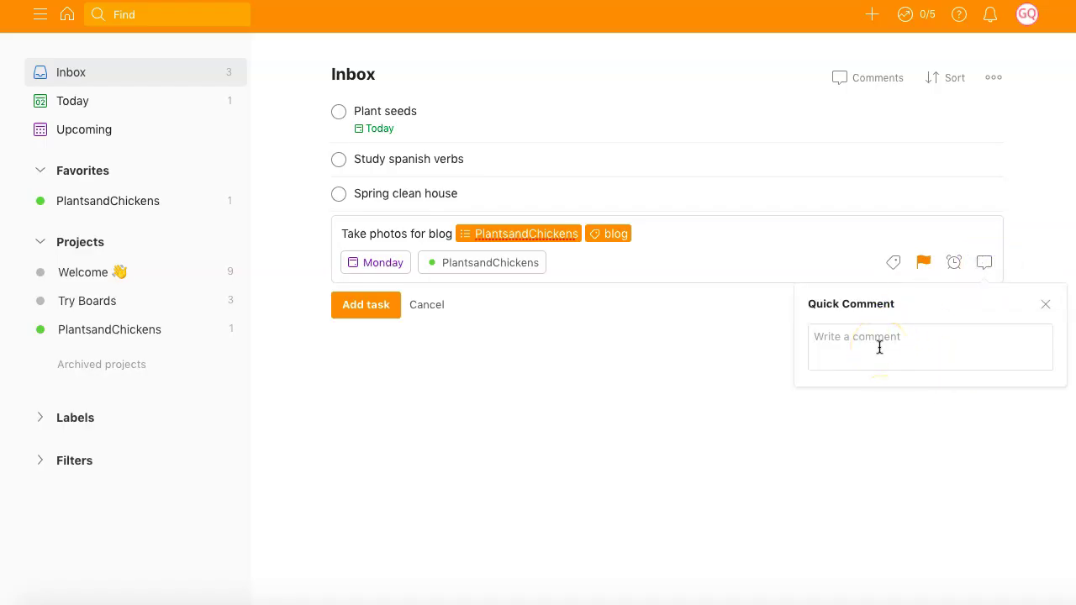
click(669, 415)
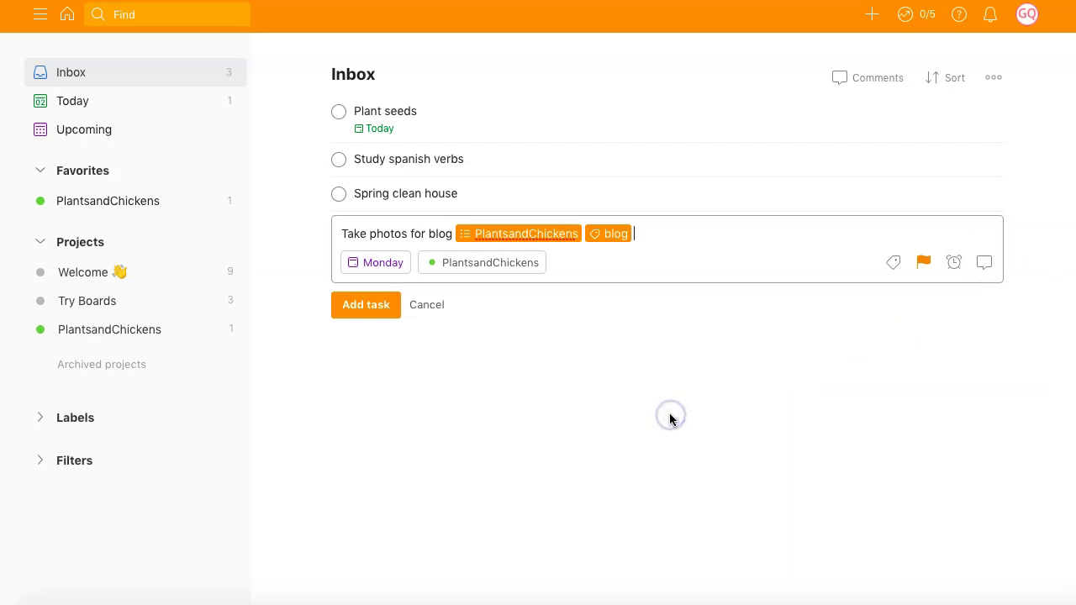
click(984, 264)
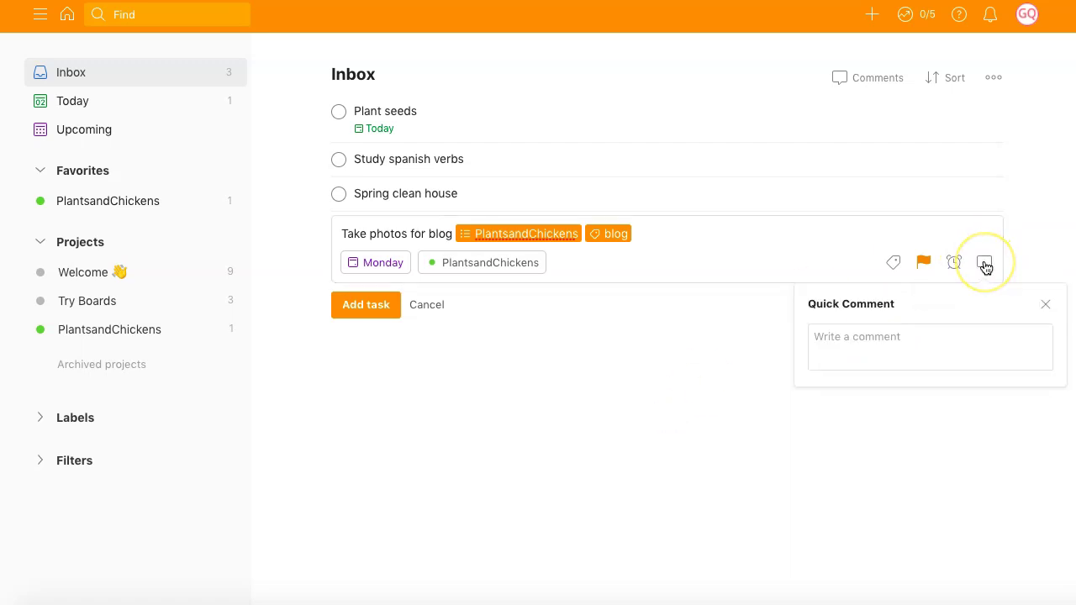
click(620, 449)
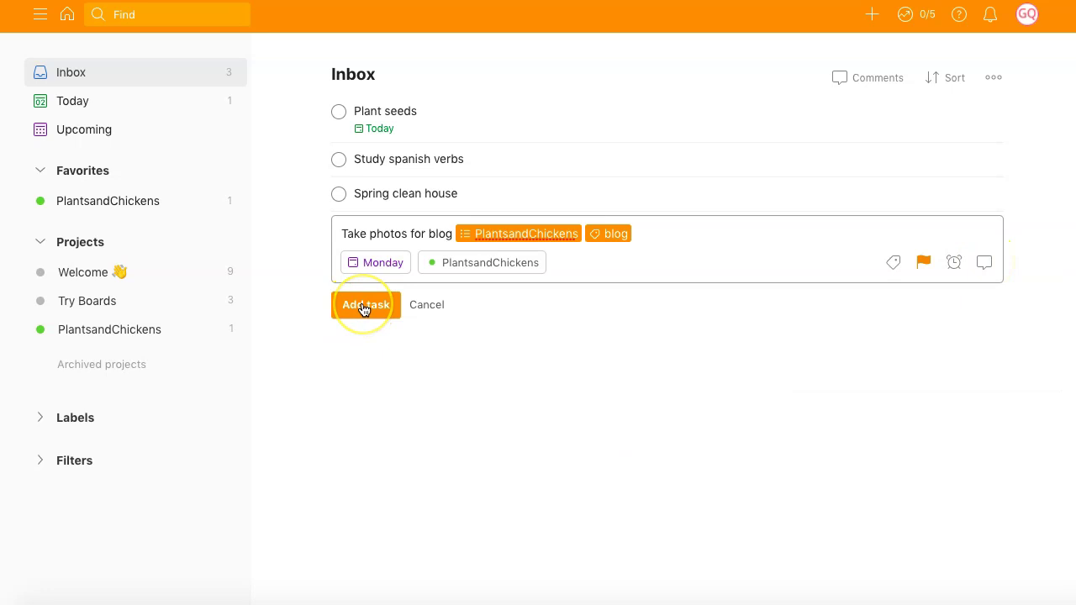
- Add the "Take photos for blog" task and check it in the PlantsandChickens project and the Upcoming view
click(364, 307)
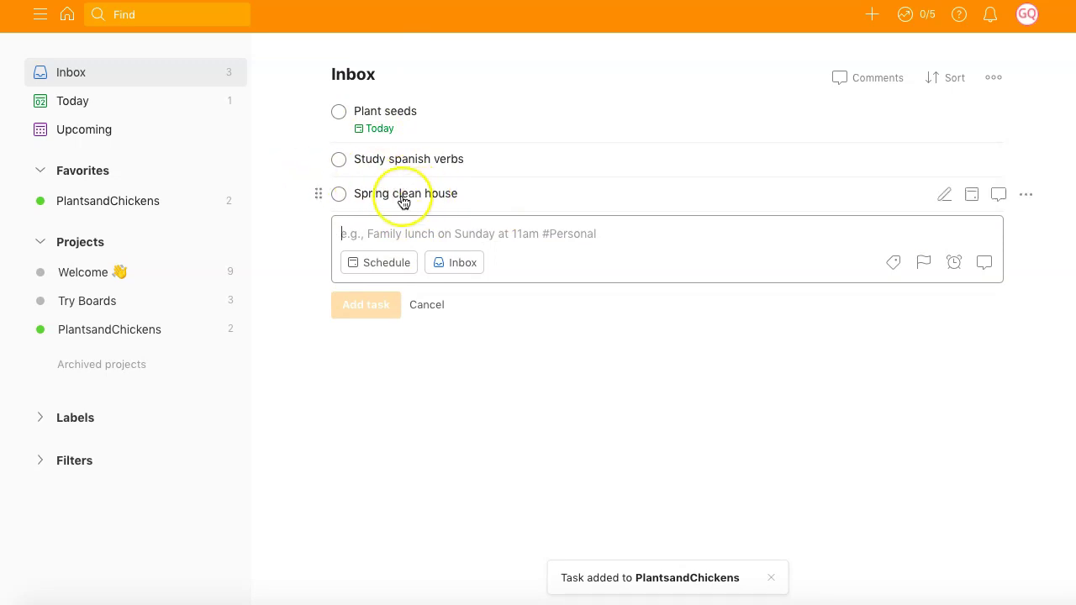
click(97, 201)
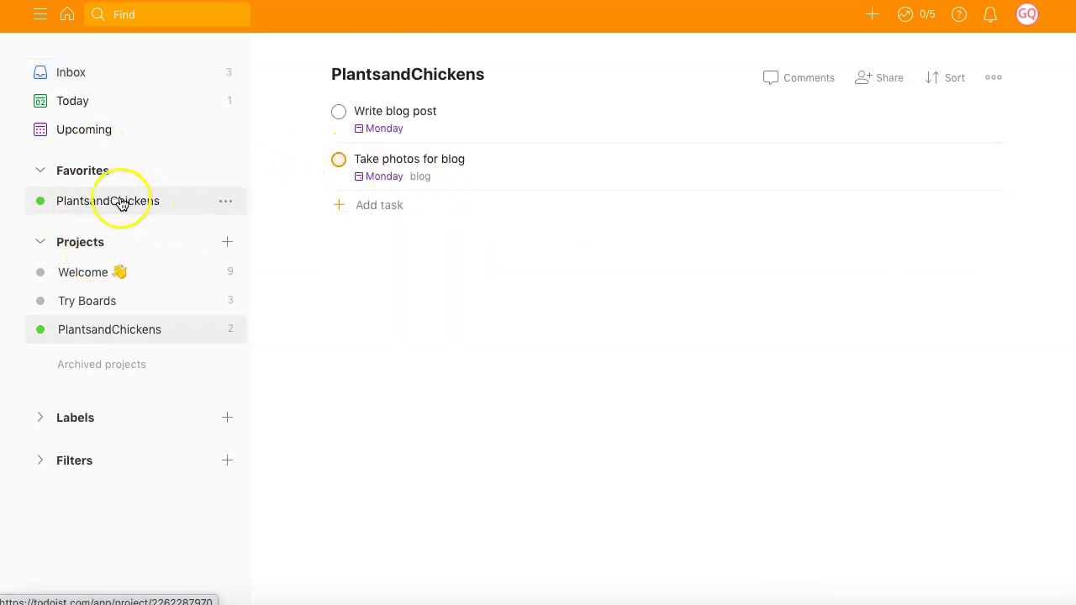
click(88, 134)
scroll(547, 485, down, 1)
scroll(437, 451, down, 2)
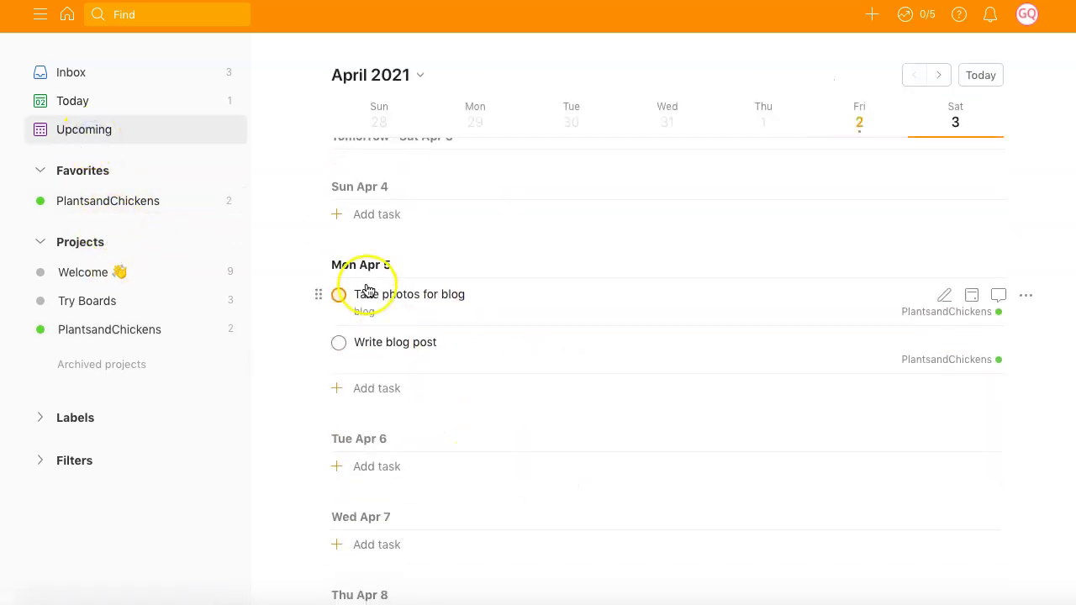
scroll(379, 369, up, 3)
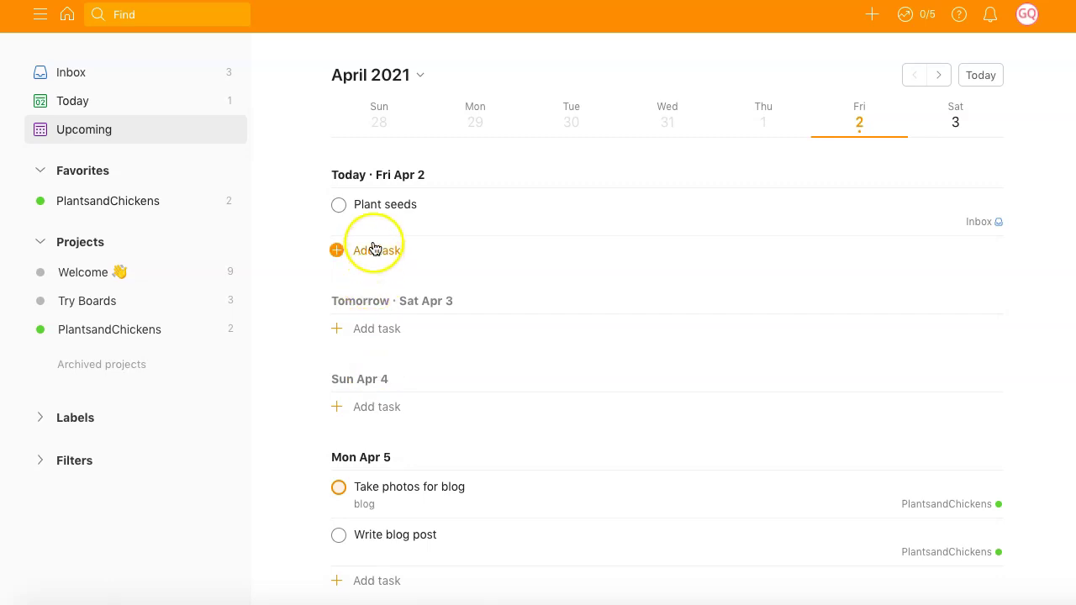
- Start a task named "Plan week" under Sunday, April 4 in Upcoming and give it a new label "life"
scroll(404, 370, down, 2)
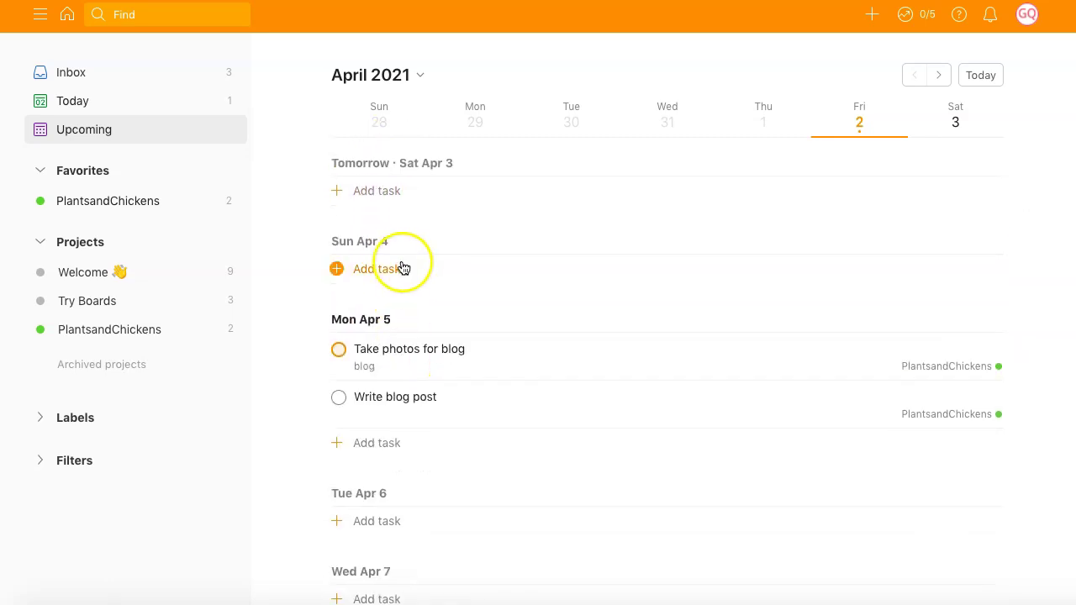
click(391, 269)
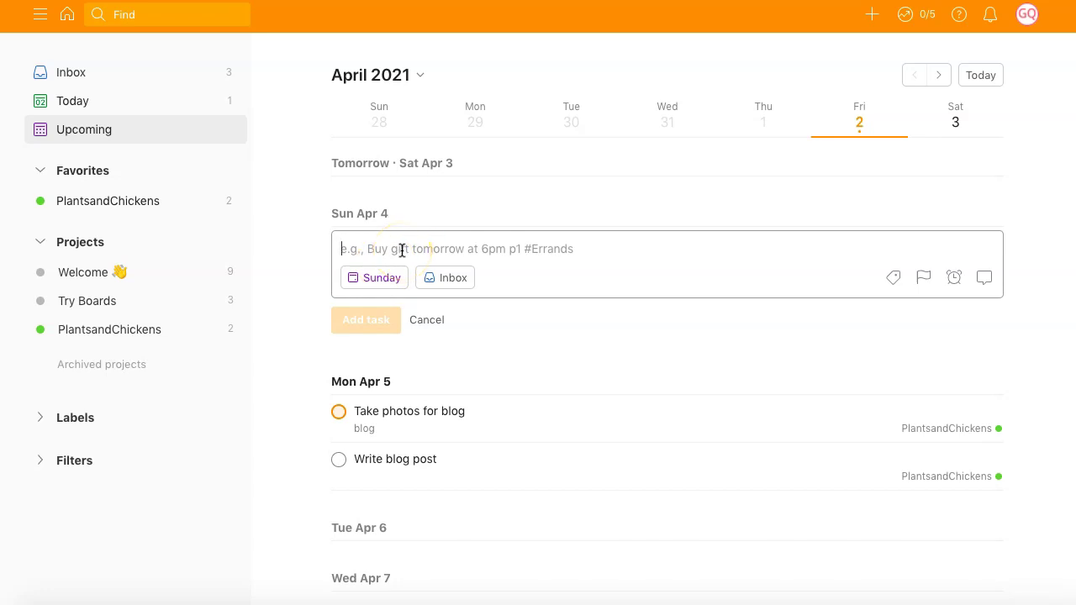
text(Plan week)
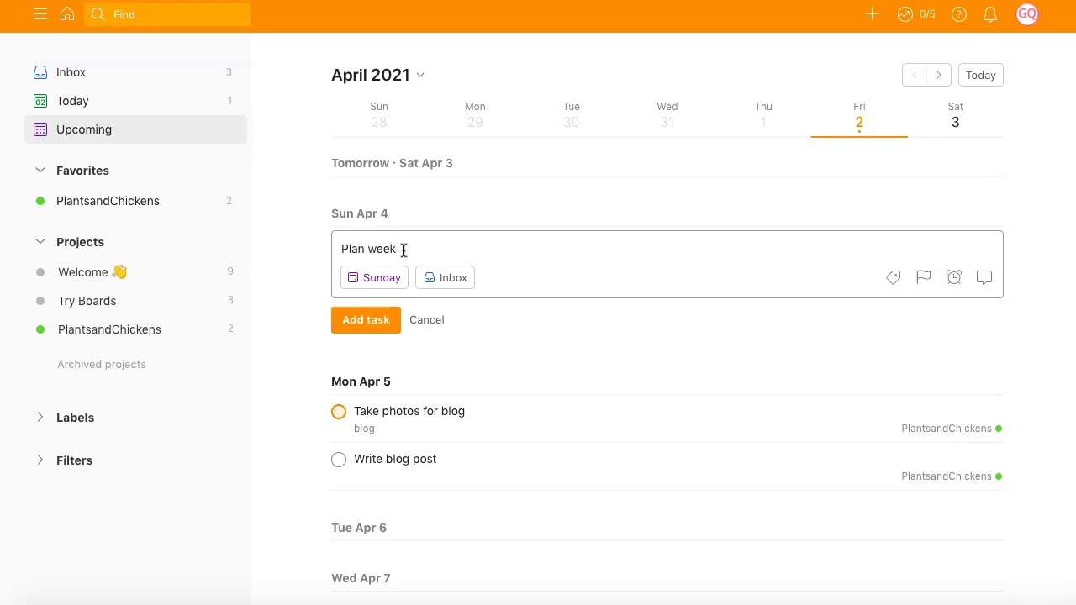
click(892, 277)
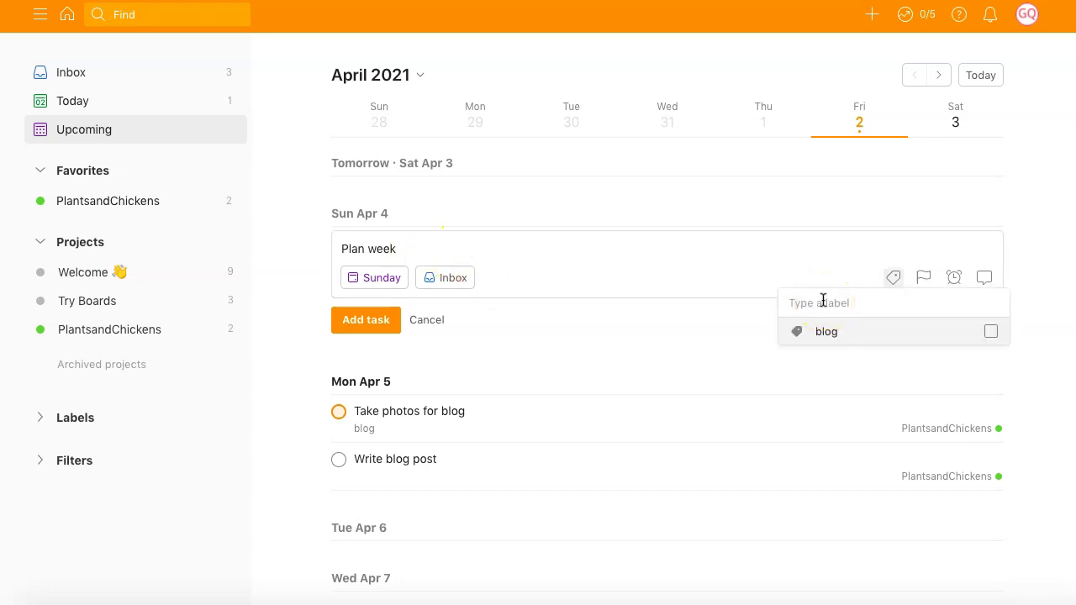
text(life)
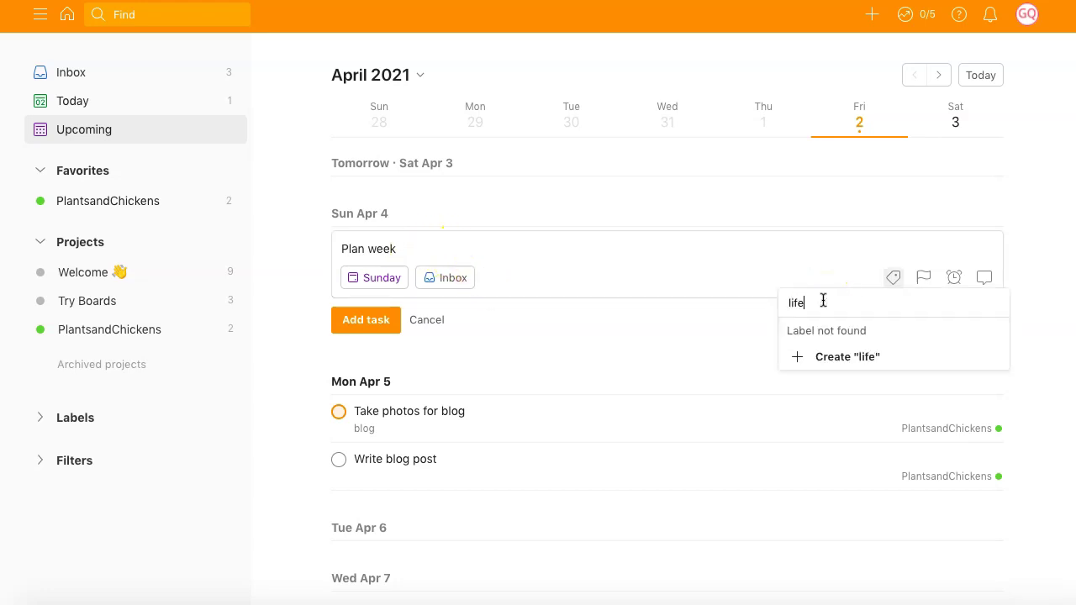
click(851, 358)
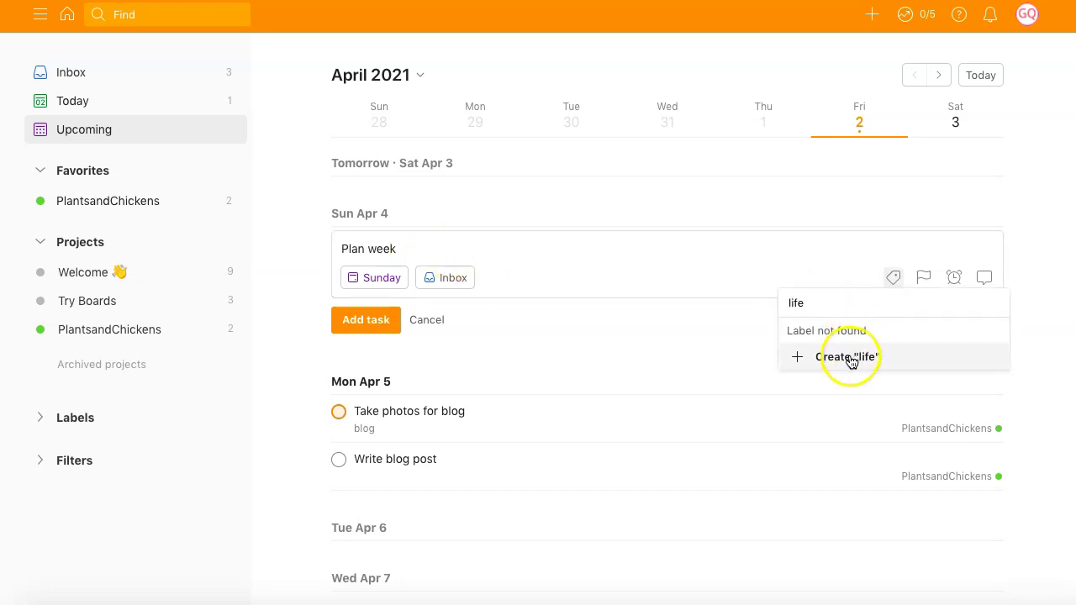
- Set the "Plan week" task to Priority 1 and add it
click(923, 277)
click(922, 279)
click(883, 302)
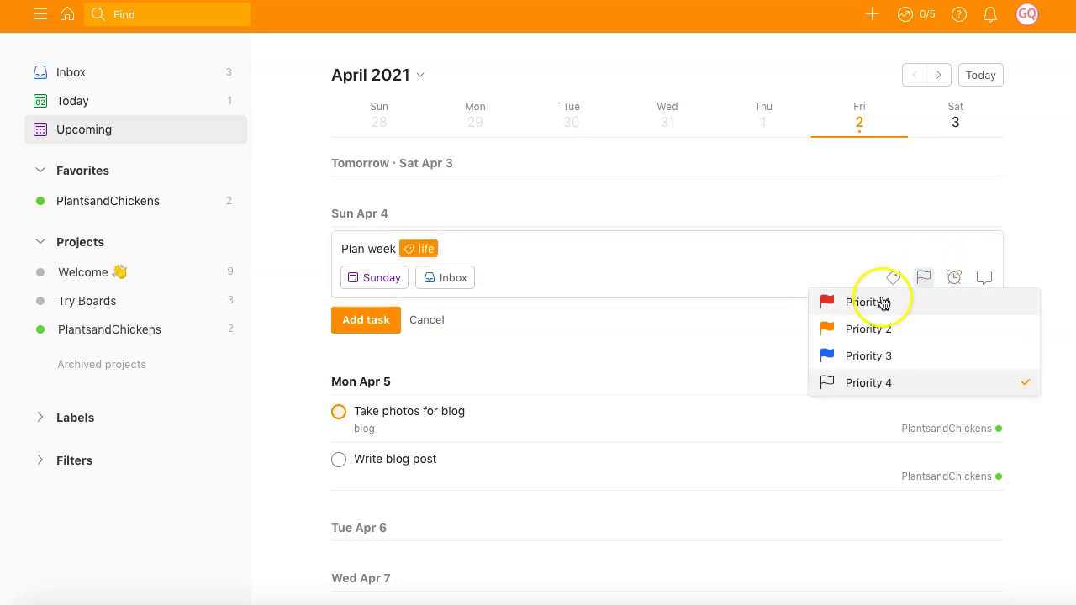
click(857, 304)
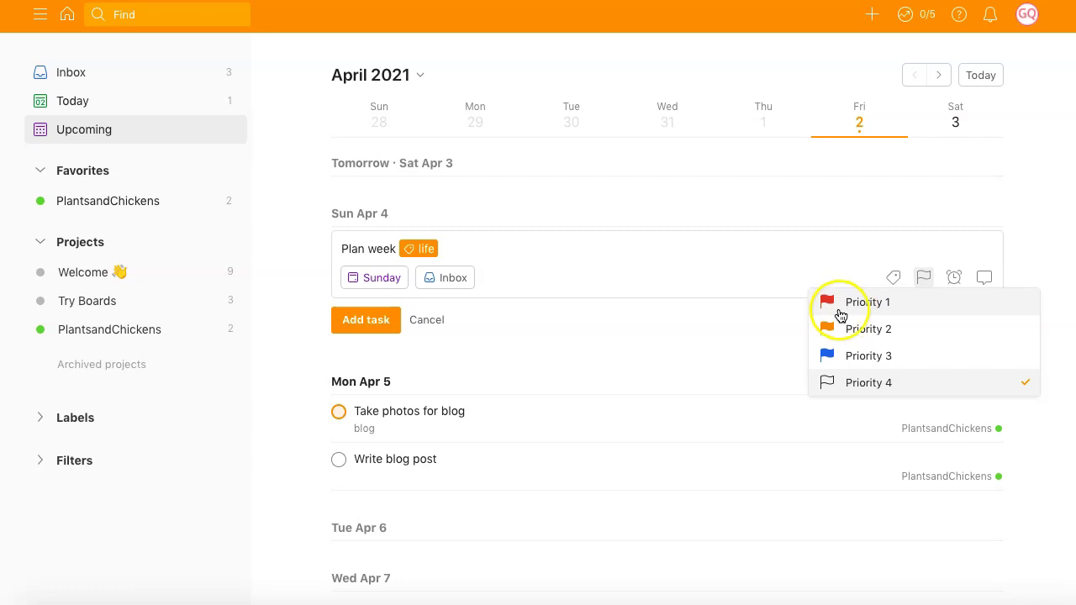
click(840, 315)
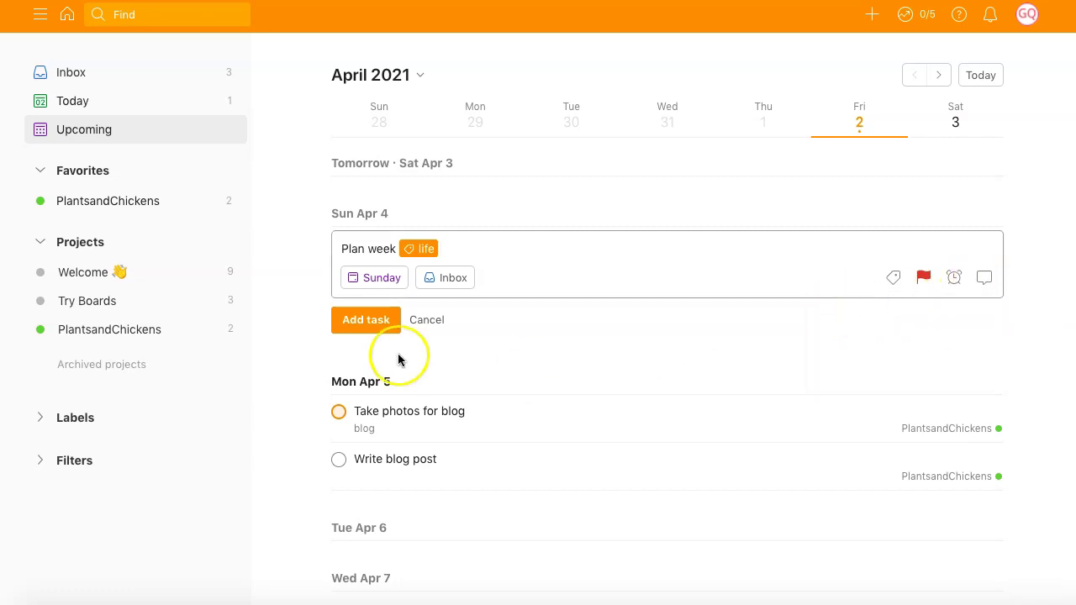
click(366, 326)
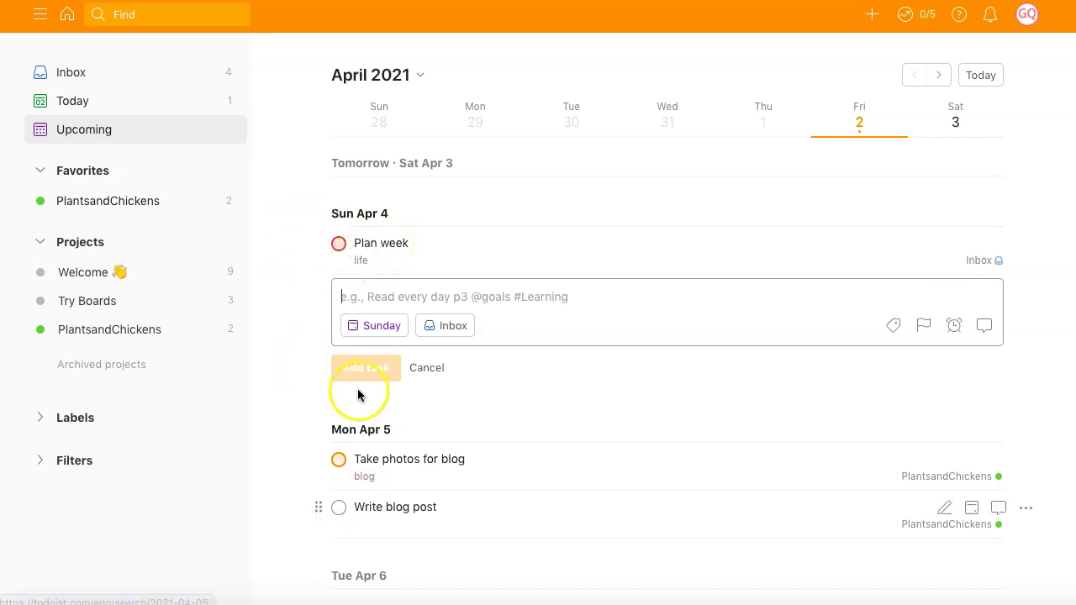
- Schedule the "Study spanish verbs" task in the Inbox for today and give it Priority 3
click(88, 74)
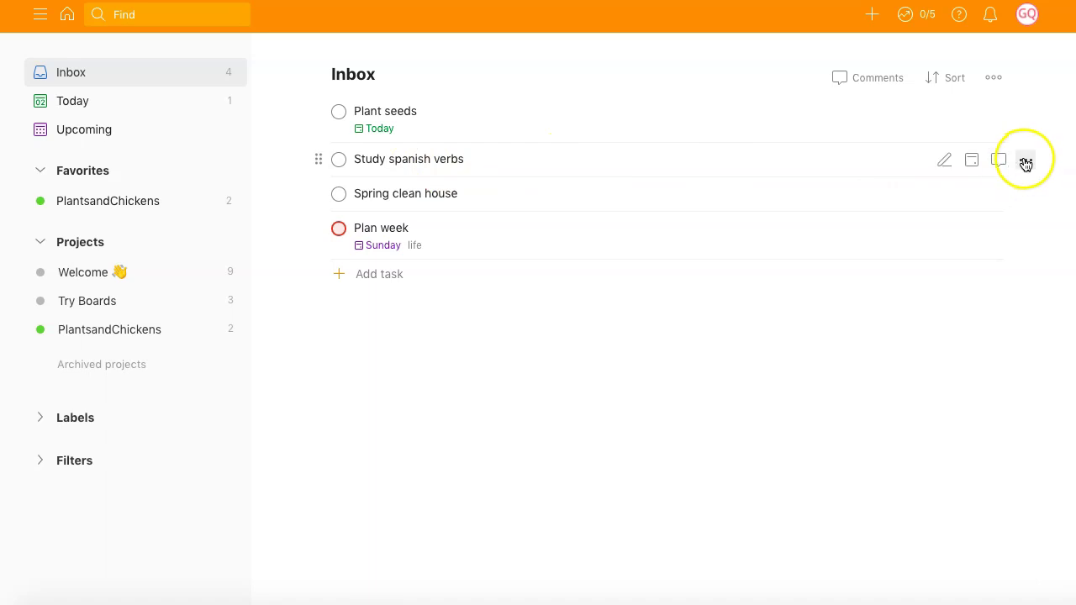
click(1025, 159)
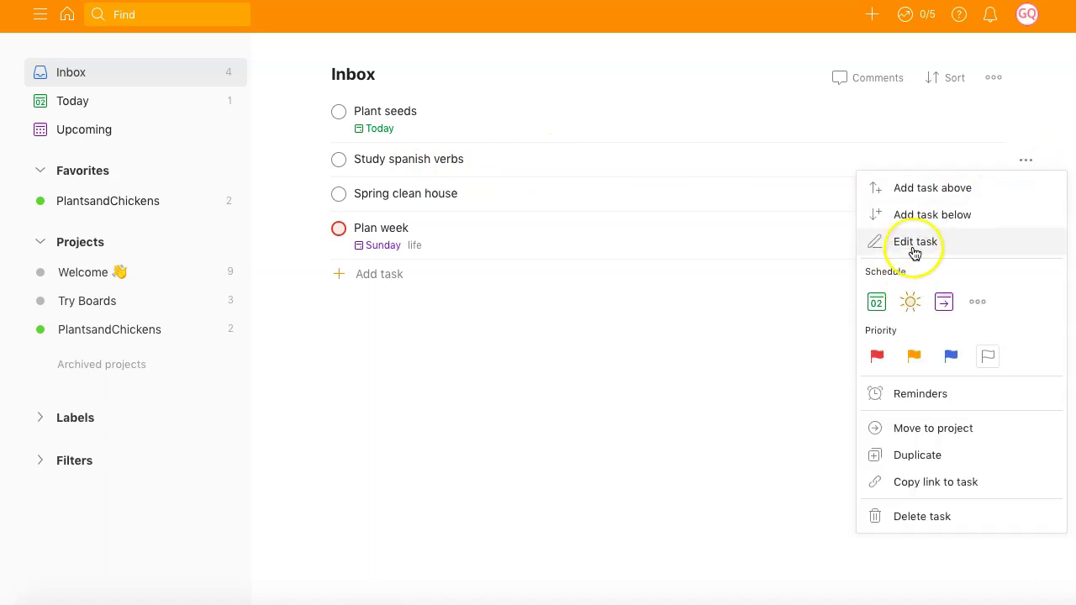
click(877, 304)
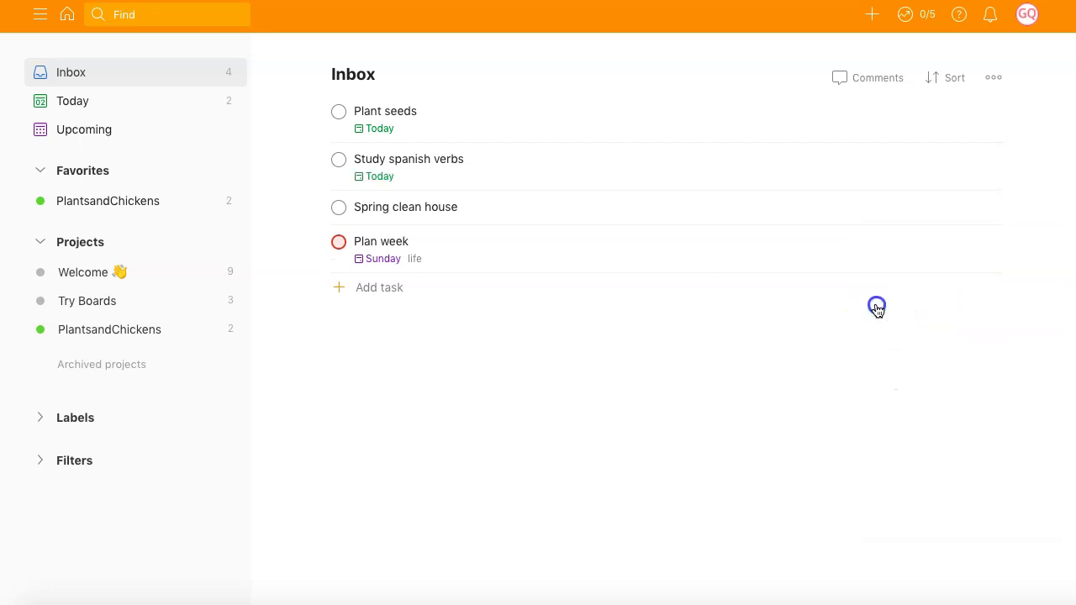
right_click(948, 160)
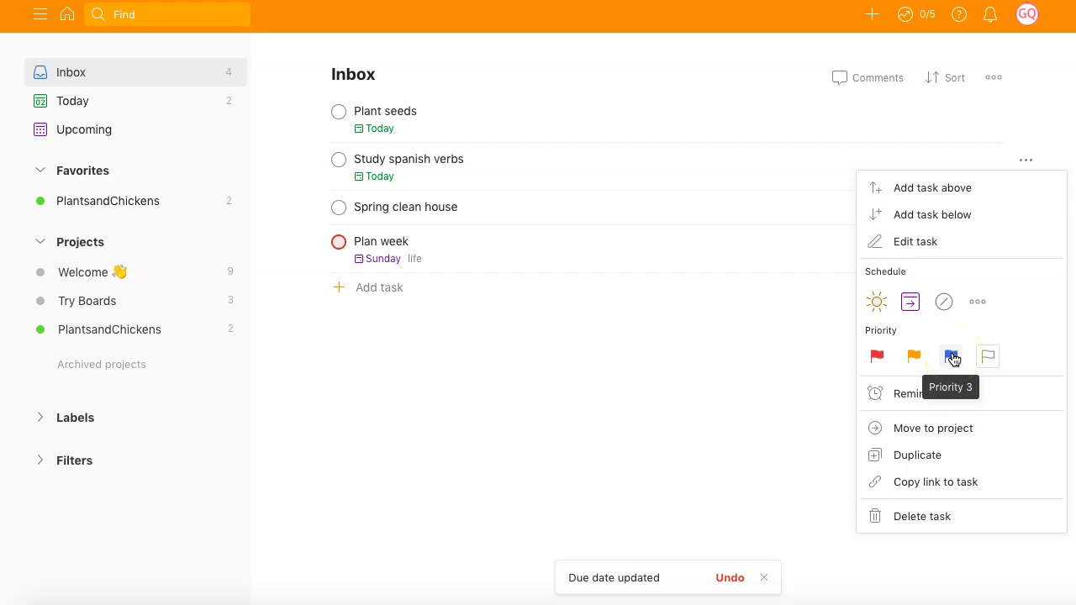
click(951, 359)
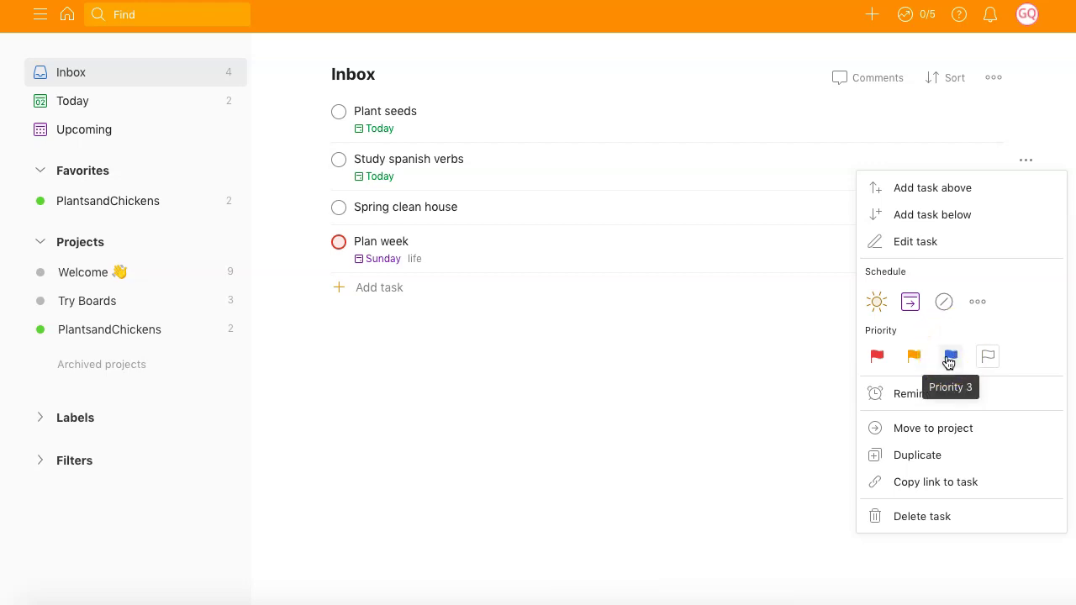
click(951, 359)
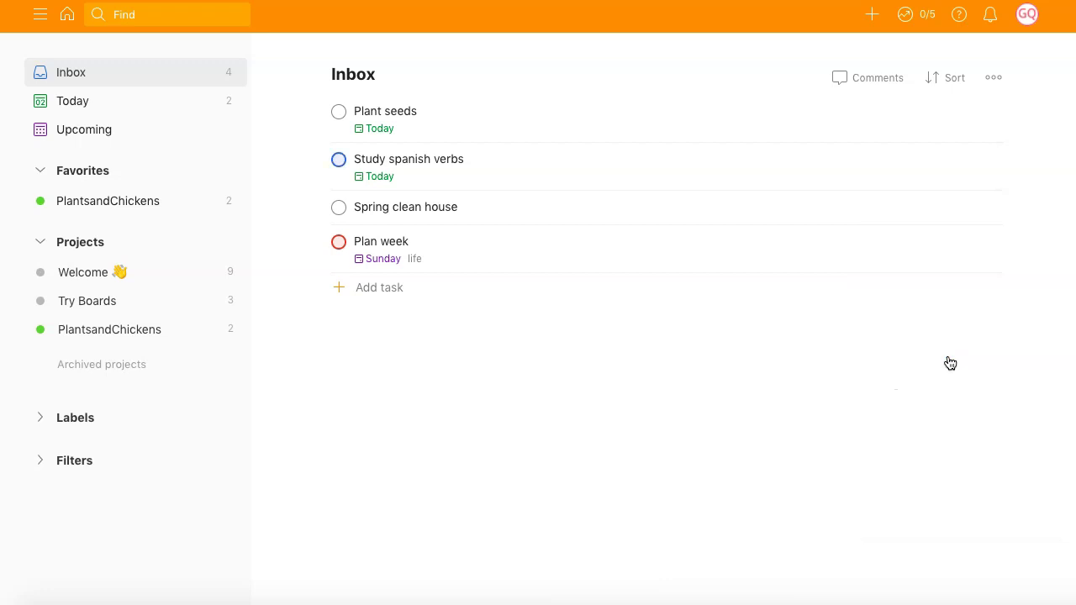
- Move the "Spring clean house" task from the Inbox into a new project named "House"
click(405, 219)
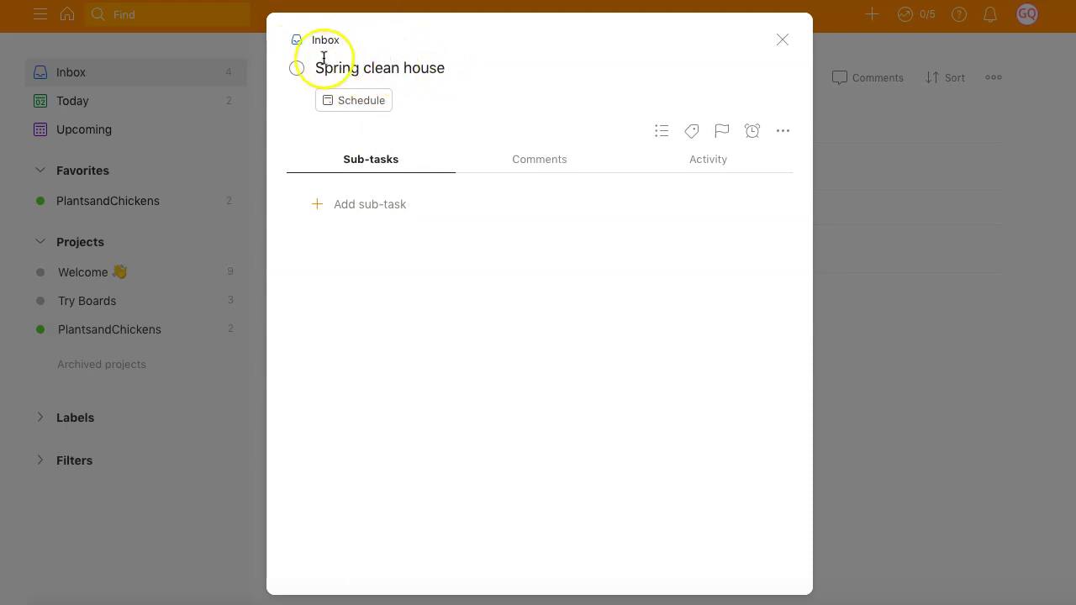
click(655, 136)
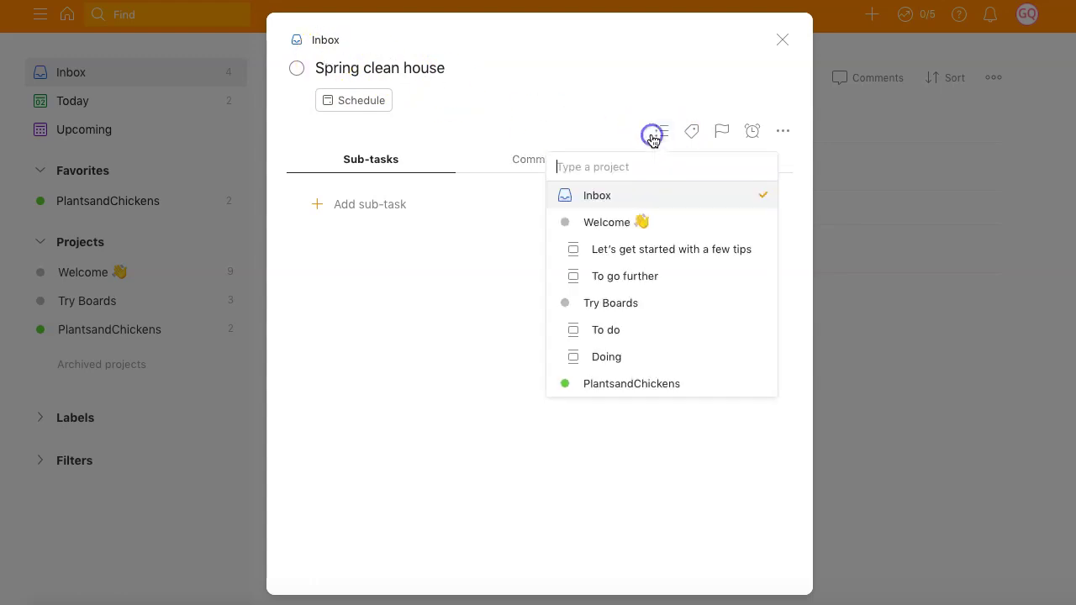
click(614, 165)
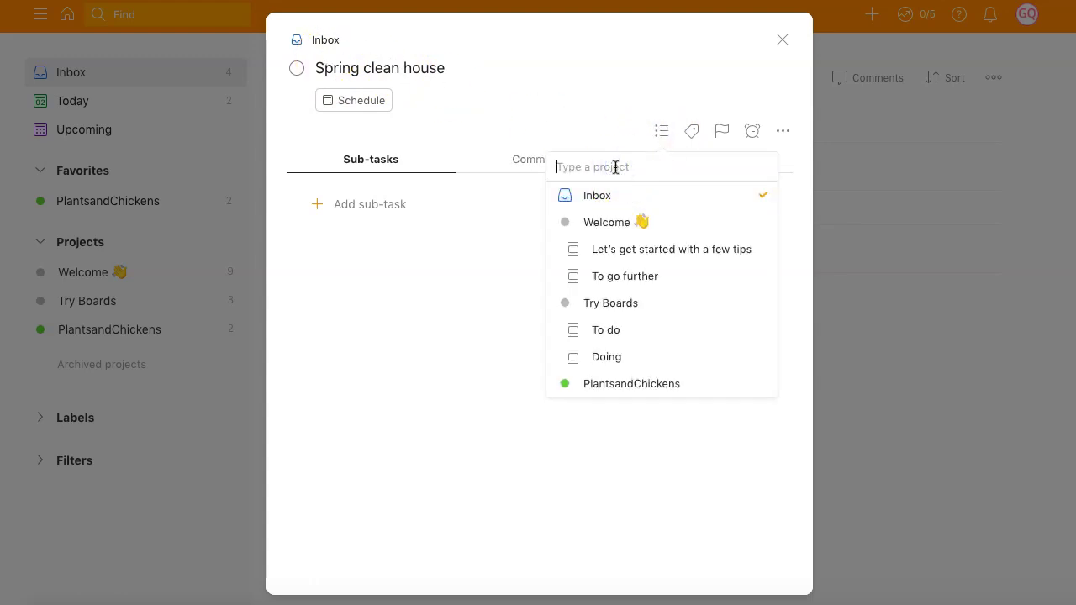
text(Hou)
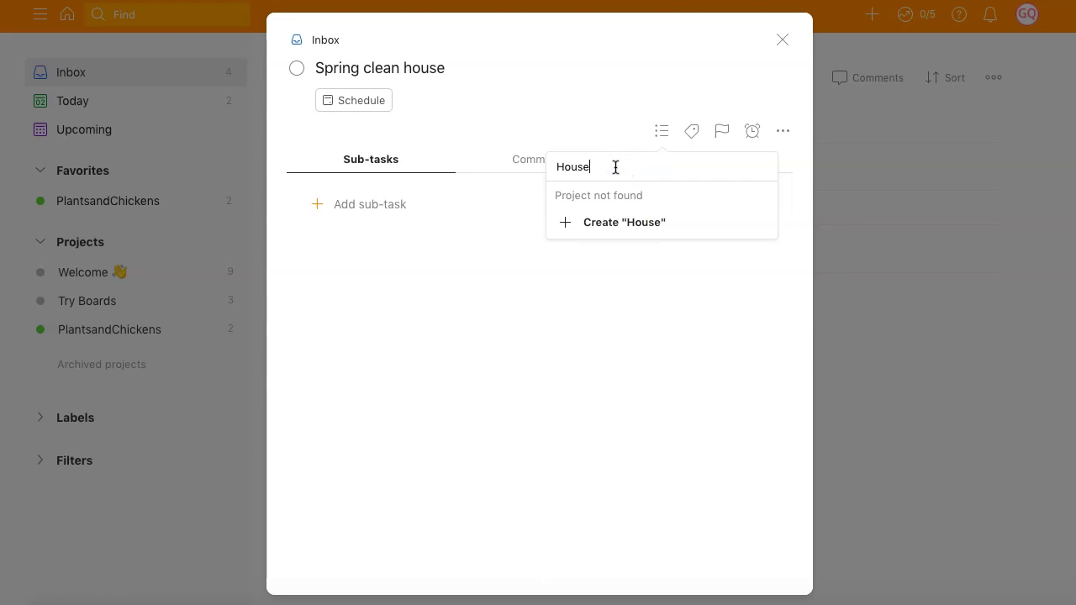
text(se)
key(Return)
- Add the sub-tasks "Mop all floors", "Declutter cupboards" and "Clean all sinks" to the "Spring clean house" task
click(371, 206)
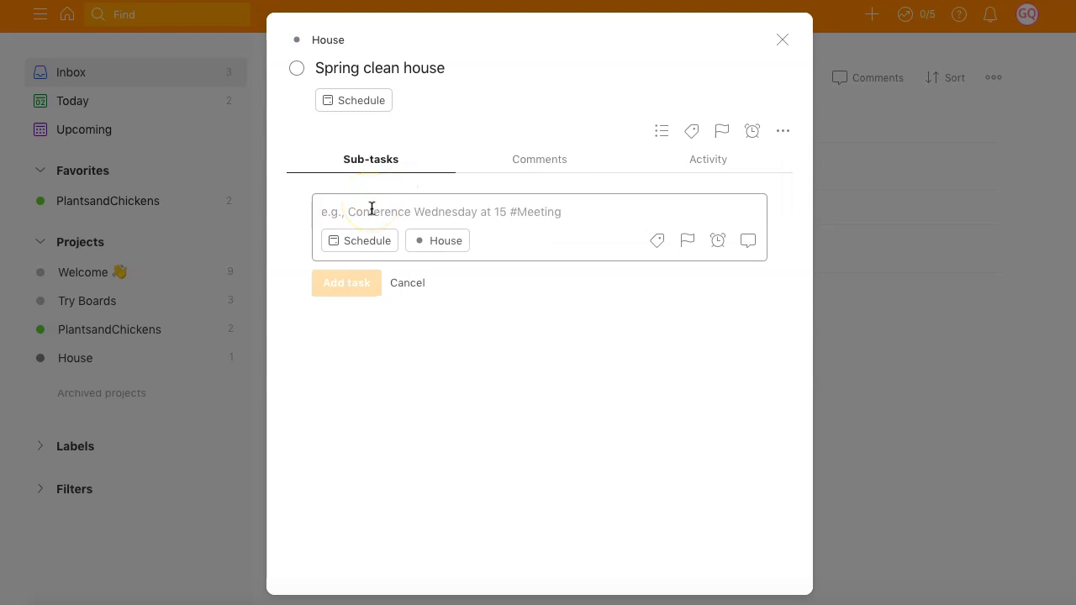
text(Mop all floors)
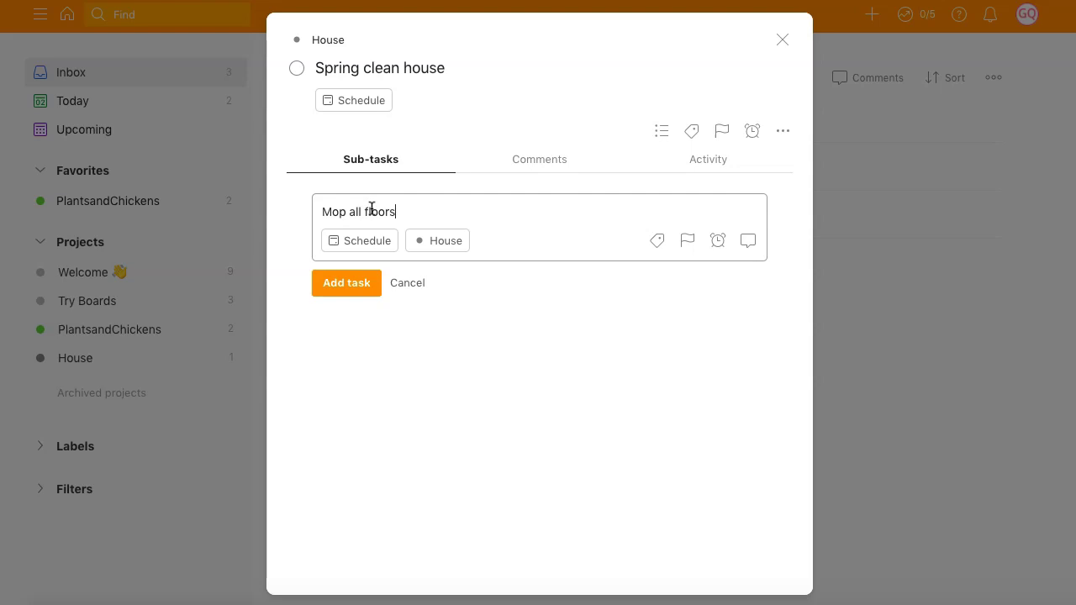
key(Return)
text(Declutter cu)
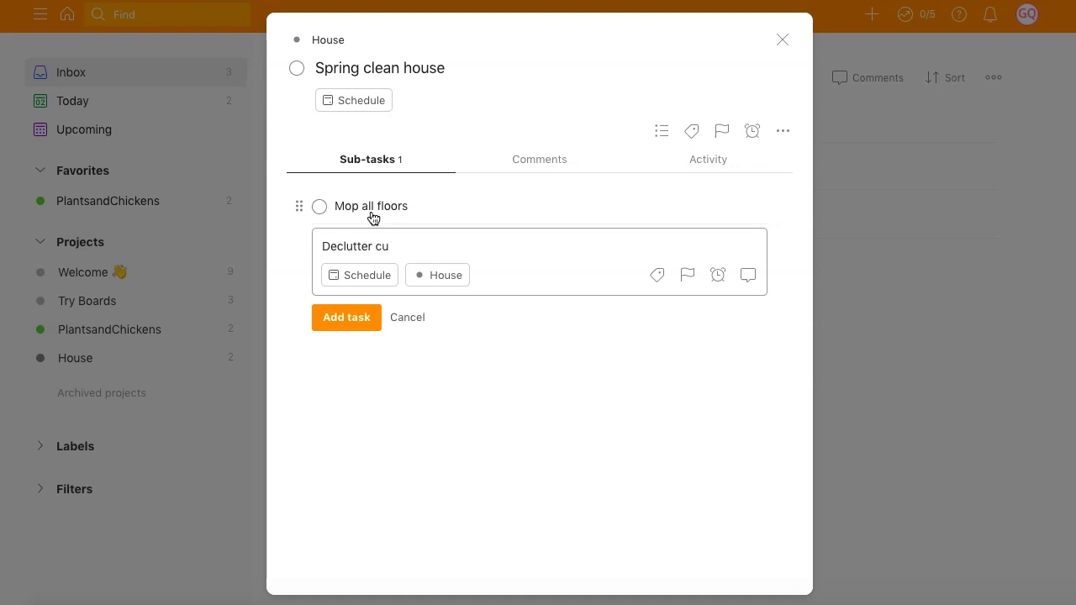
text(rds)
key(Return)
click(375, 293)
text(Clean all sinks)
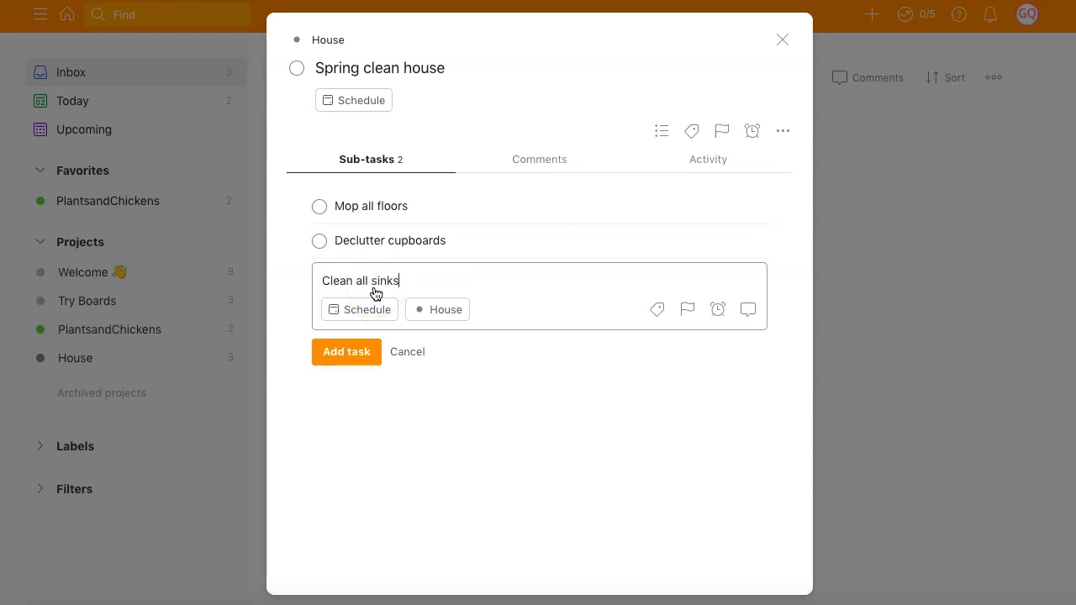
key(Return)
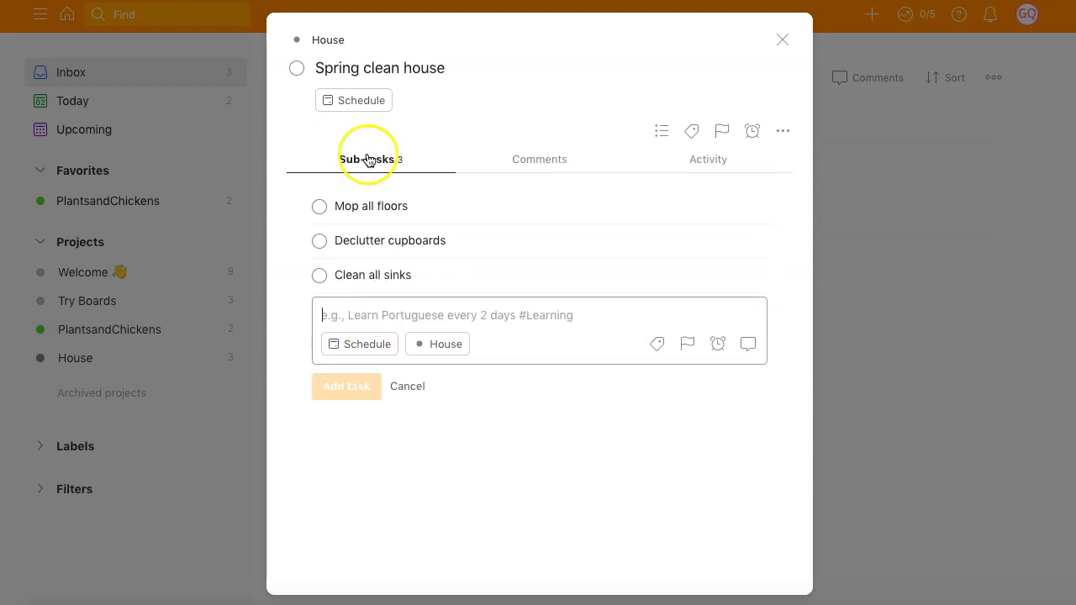
- Look at the activity history of the "Spring clean house" task, including older history, and close the task
click(709, 160)
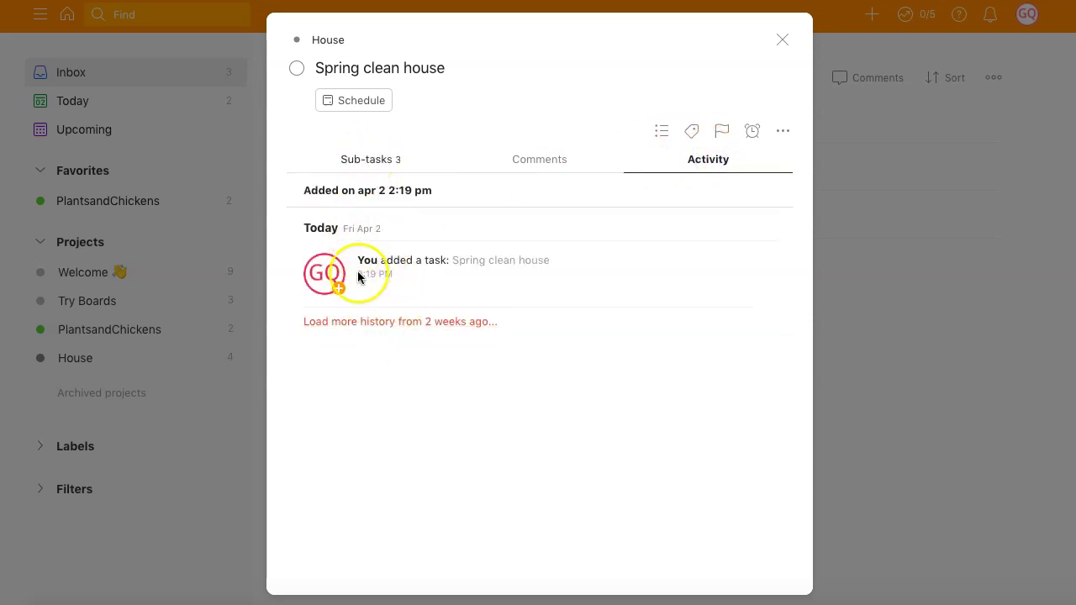
click(358, 323)
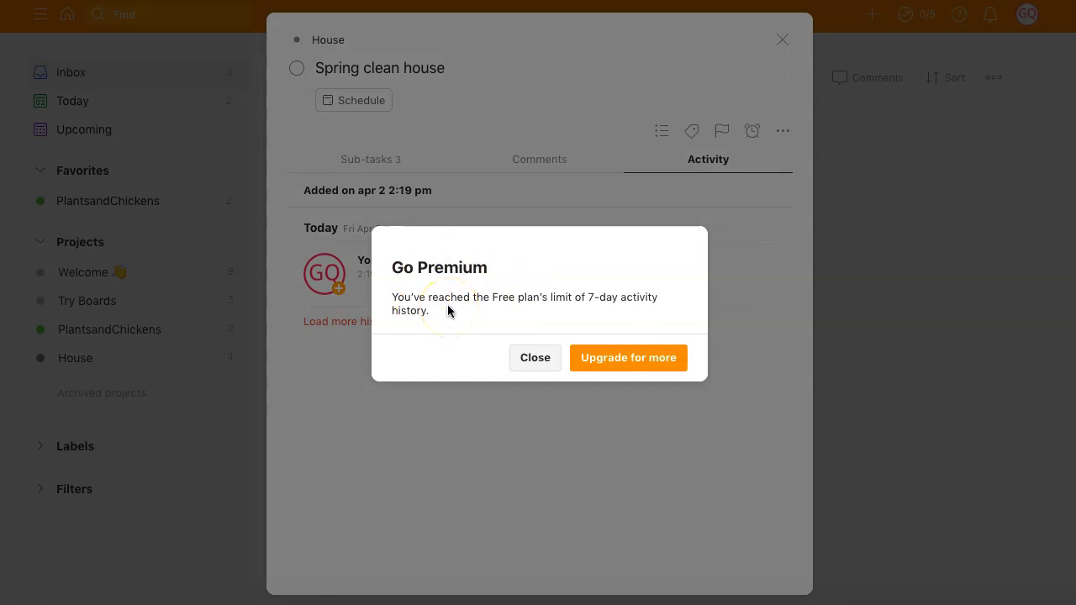
click(515, 361)
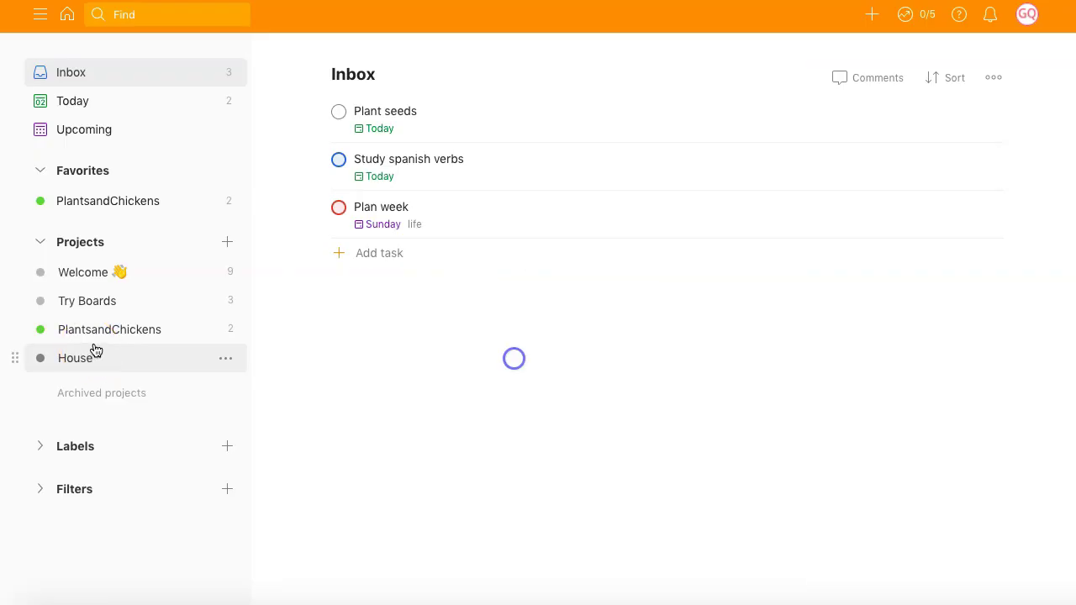
- Edit the House project to use the color Blue and the Board view, and save it
click(104, 359)
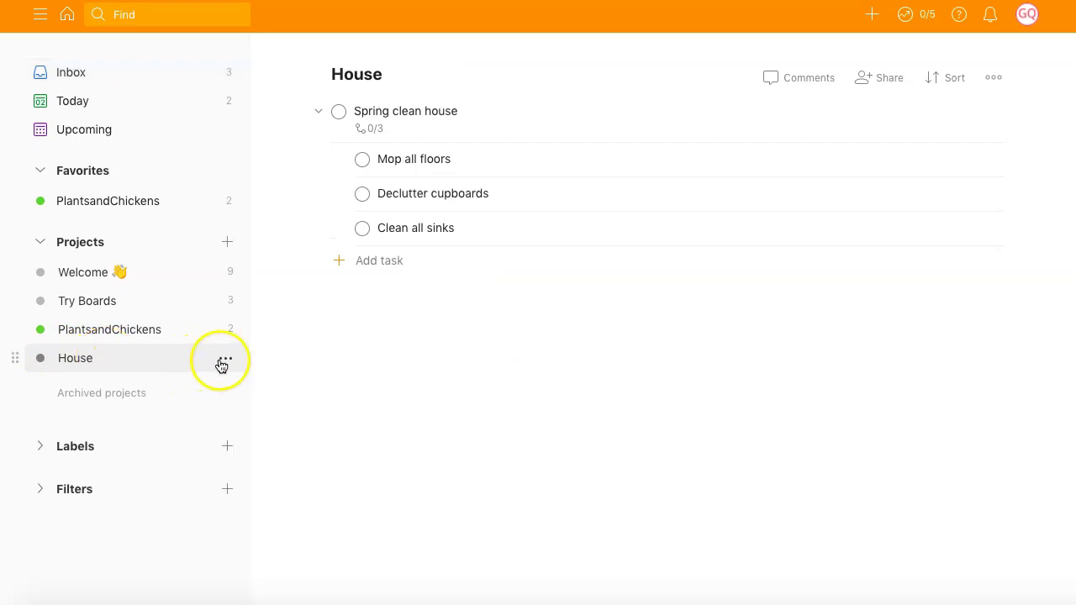
click(220, 361)
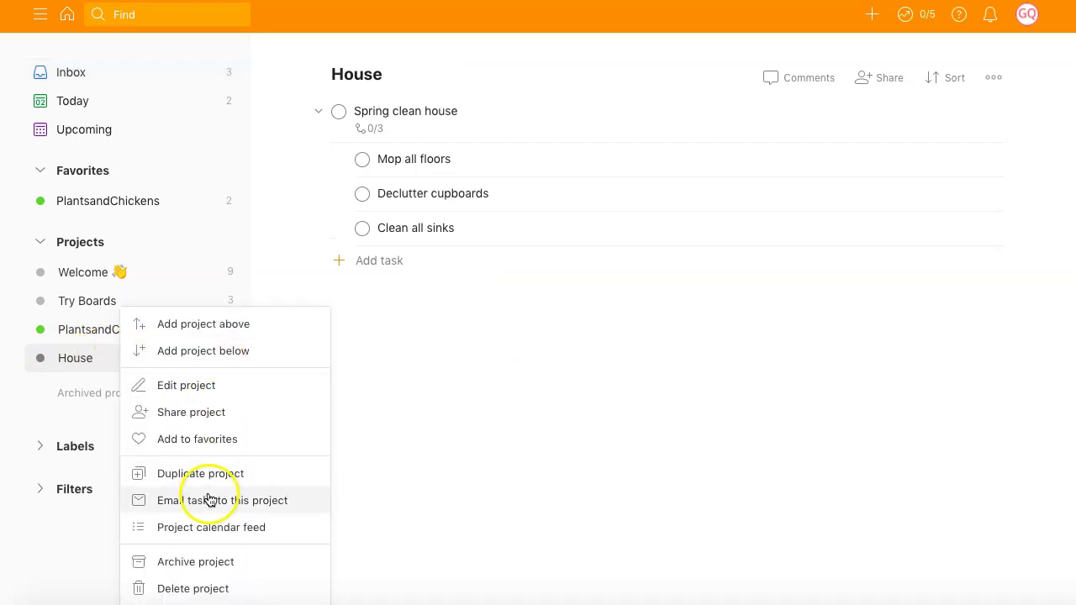
click(199, 385)
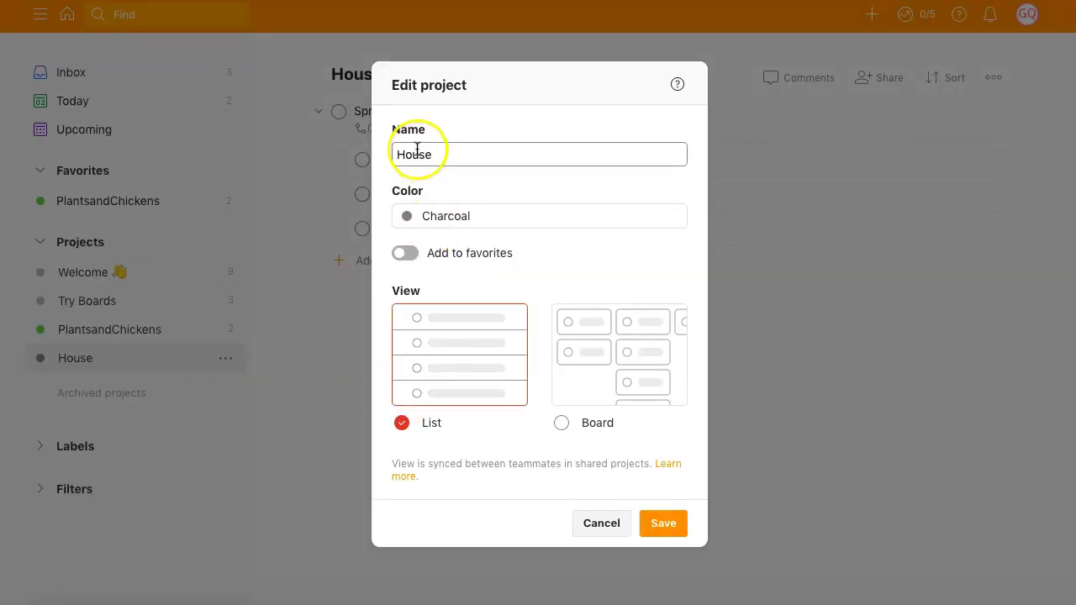
click(414, 218)
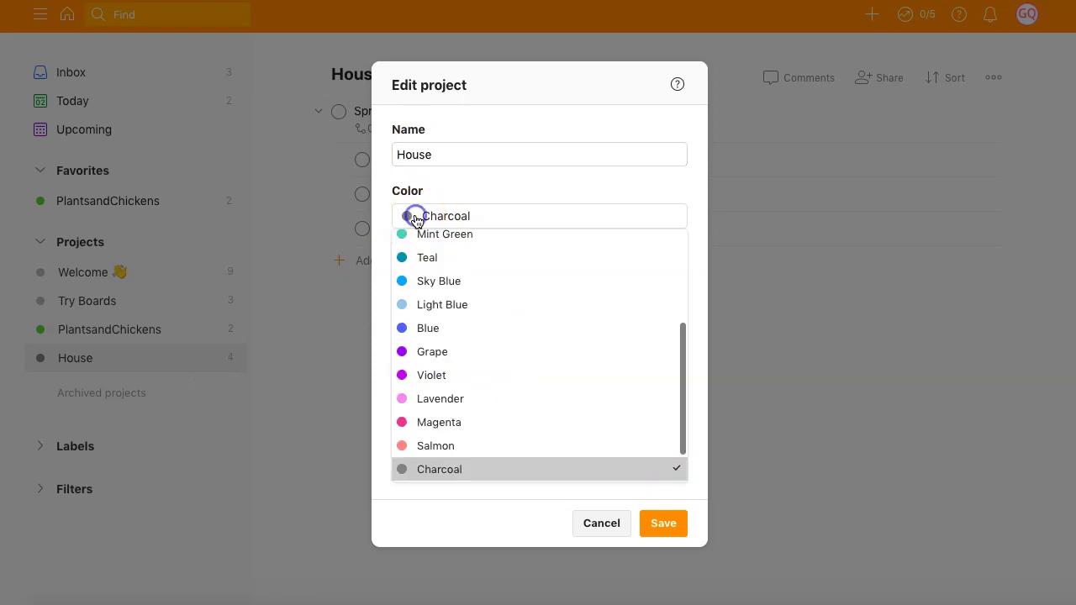
click(429, 326)
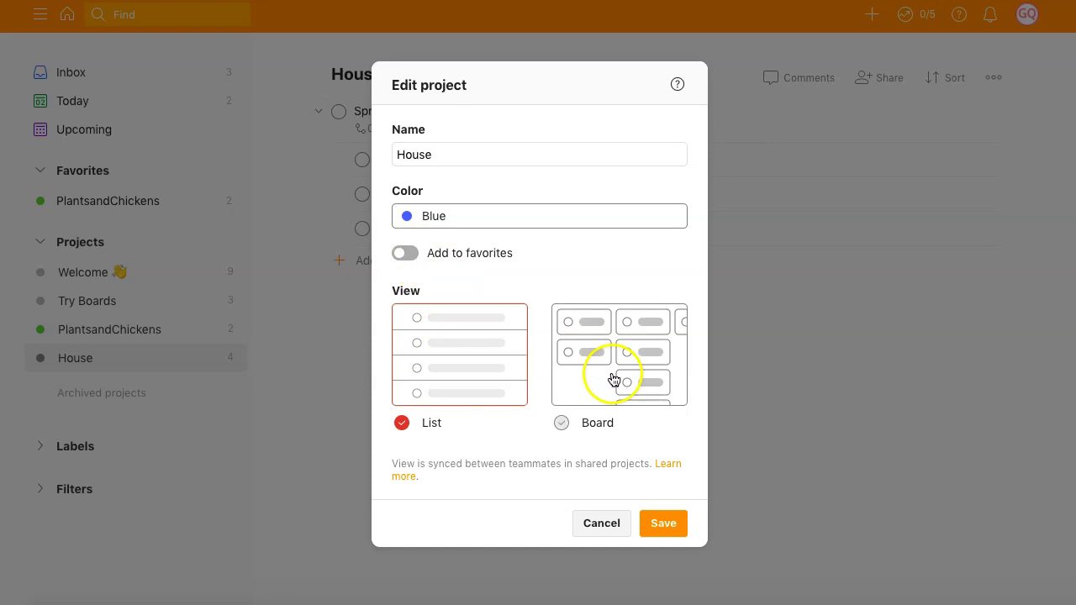
click(579, 351)
click(658, 518)
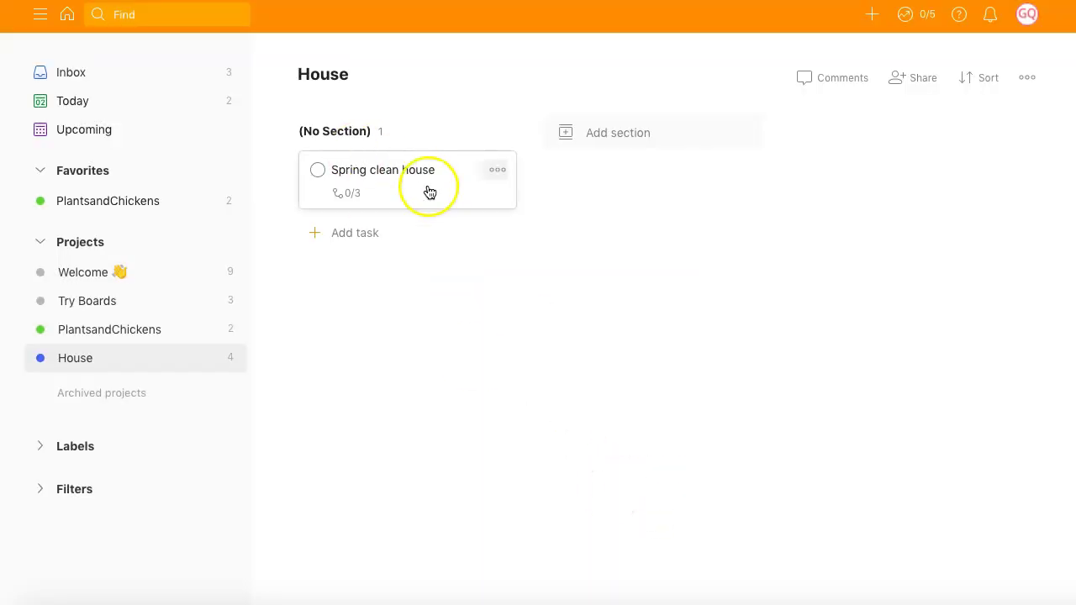
- Check the sub-tasks inside the "Spring clean house" card on the House board
click(429, 192)
click(788, 35)
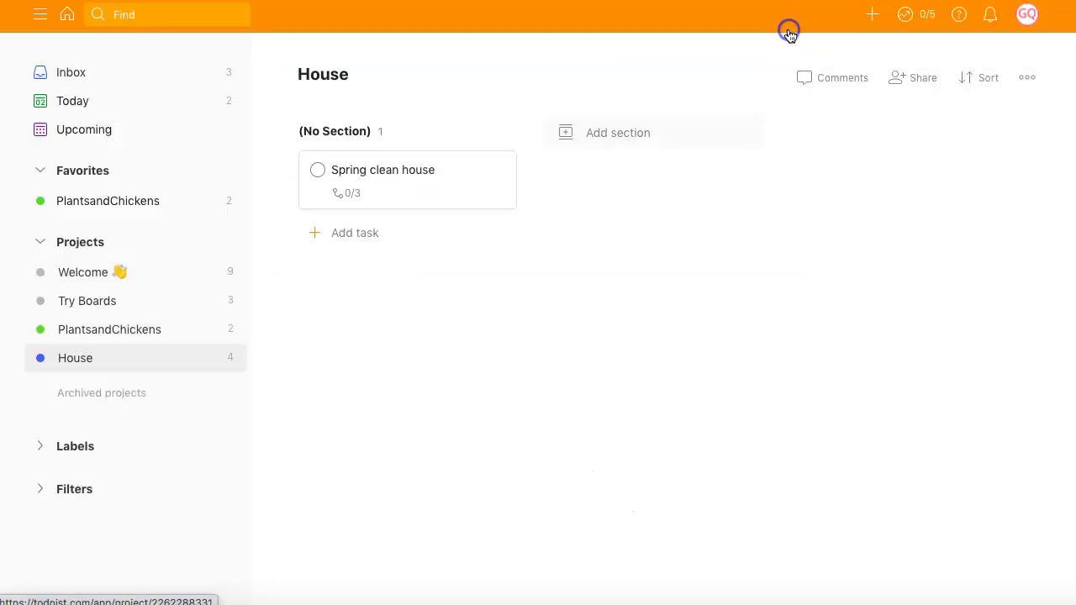
click(411, 173)
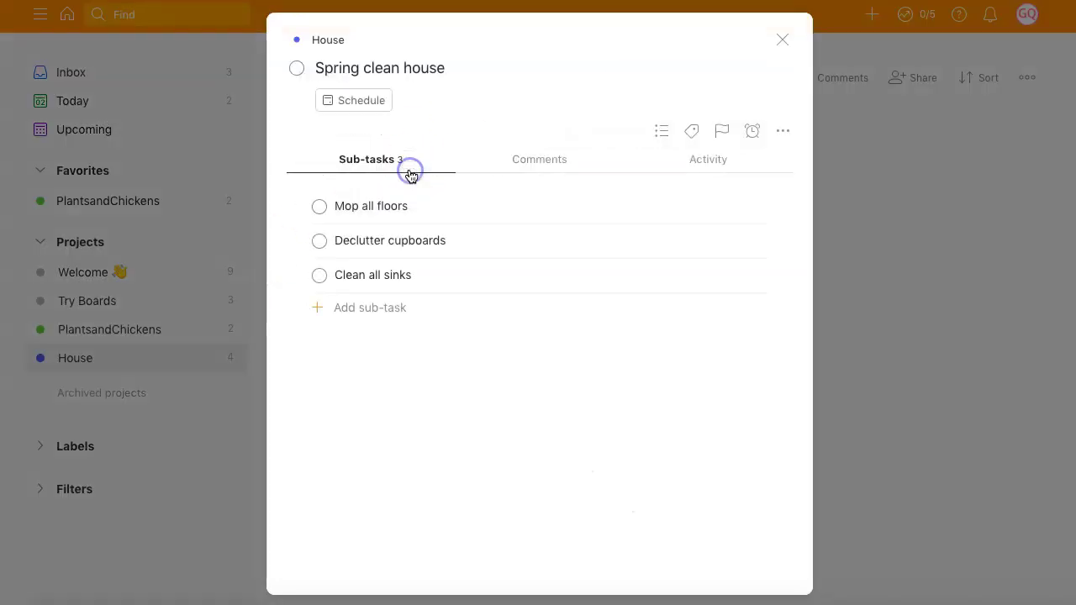
click(788, 40)
- Switch the House project to the List view and save the change
click(215, 364)
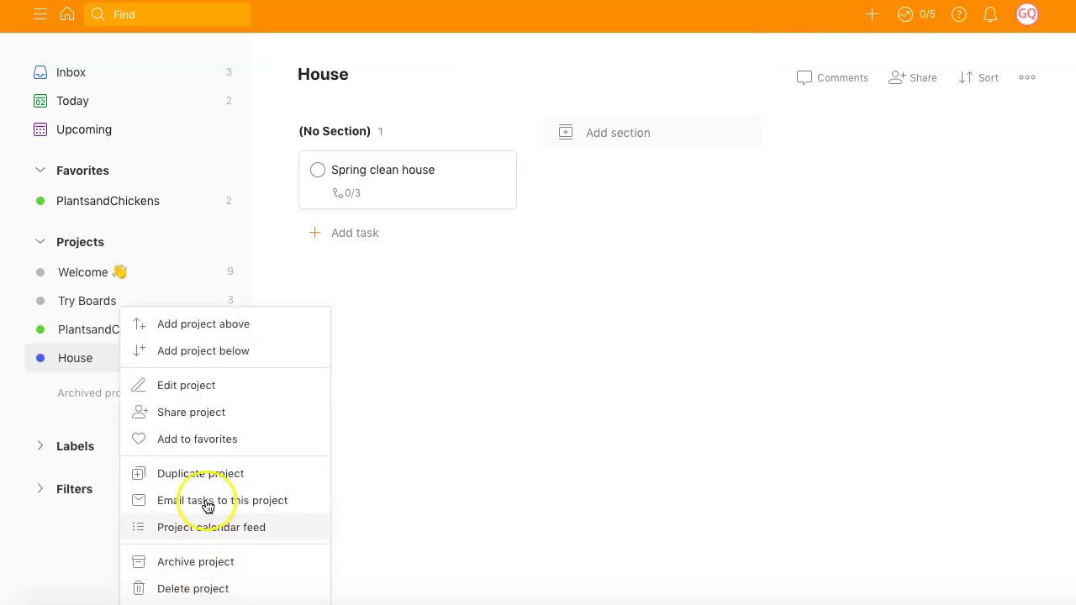
click(193, 388)
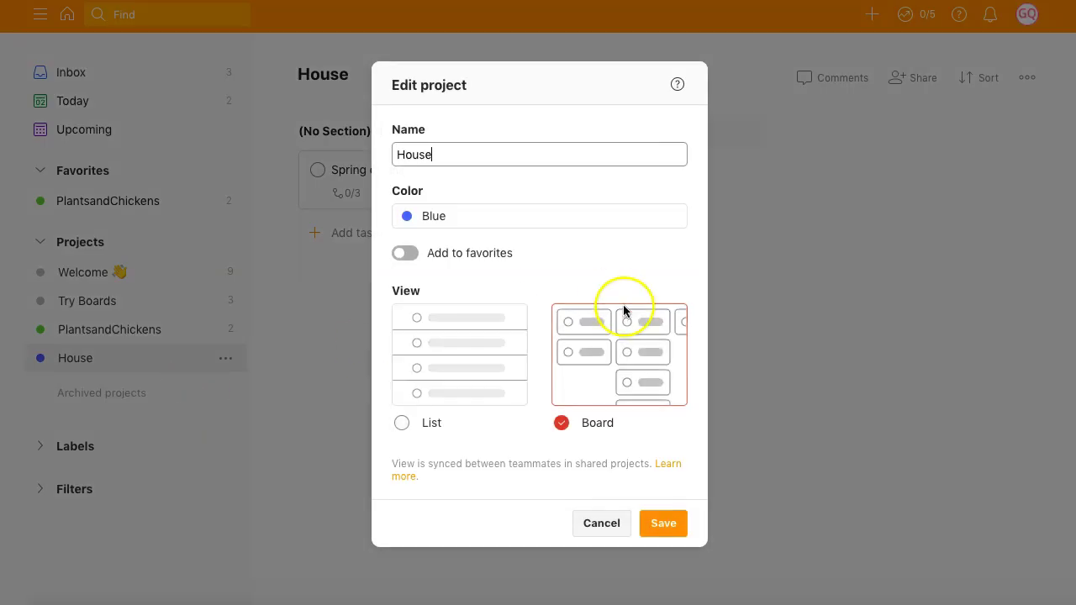
click(448, 353)
click(672, 527)
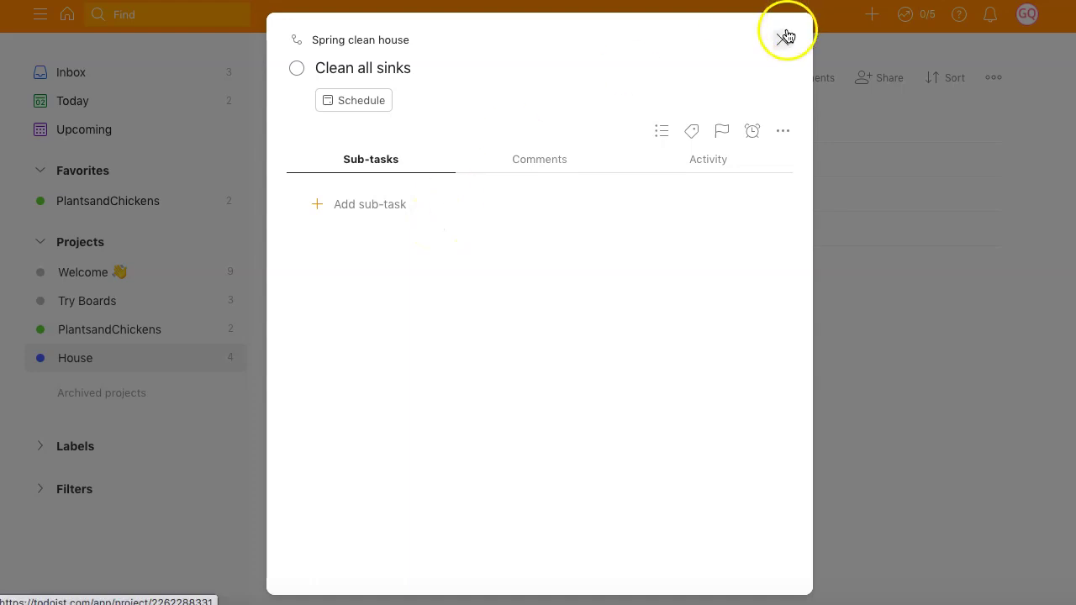
- Add the sub-tasks "Bathroom sink" and "kitchen sink" under "Clean all sinks" and close the task
click(377, 207)
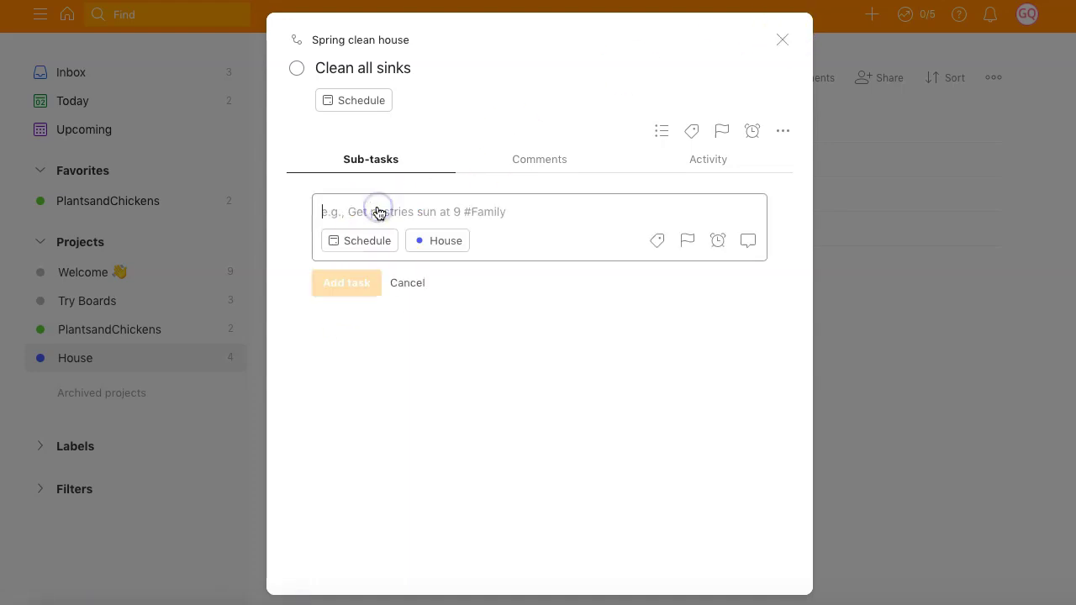
text(B)
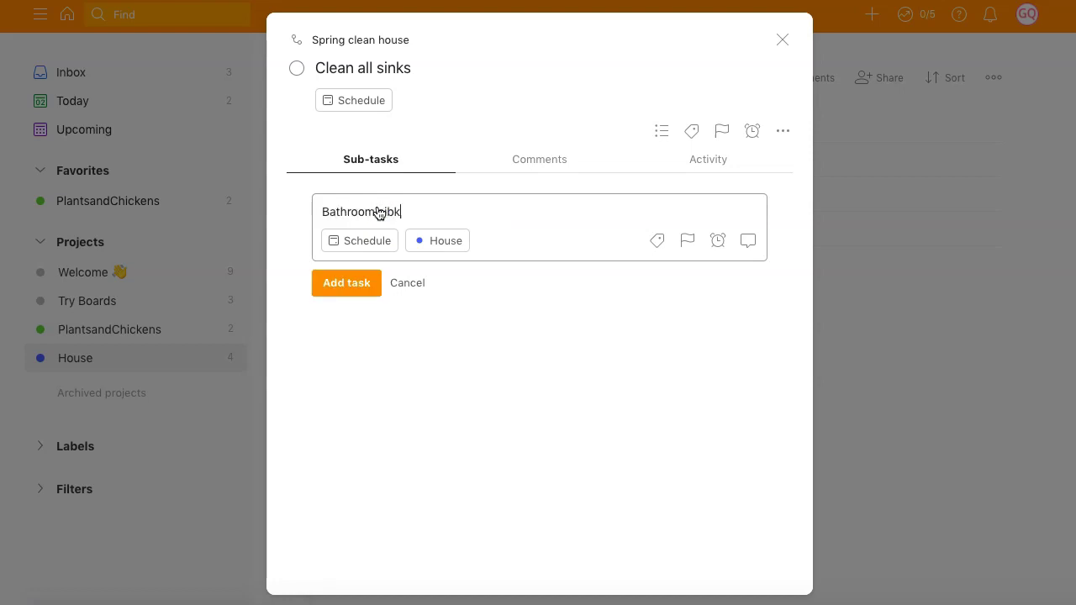
text(athroom sink)
key(Return)
text(kitchen sink)
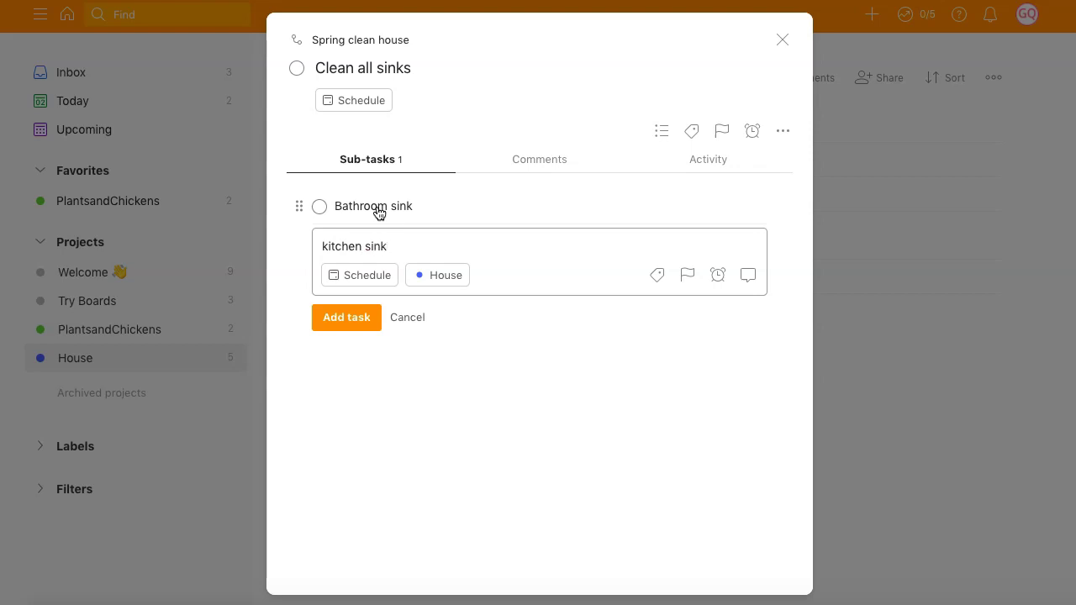
key(Return)
key(Escape)
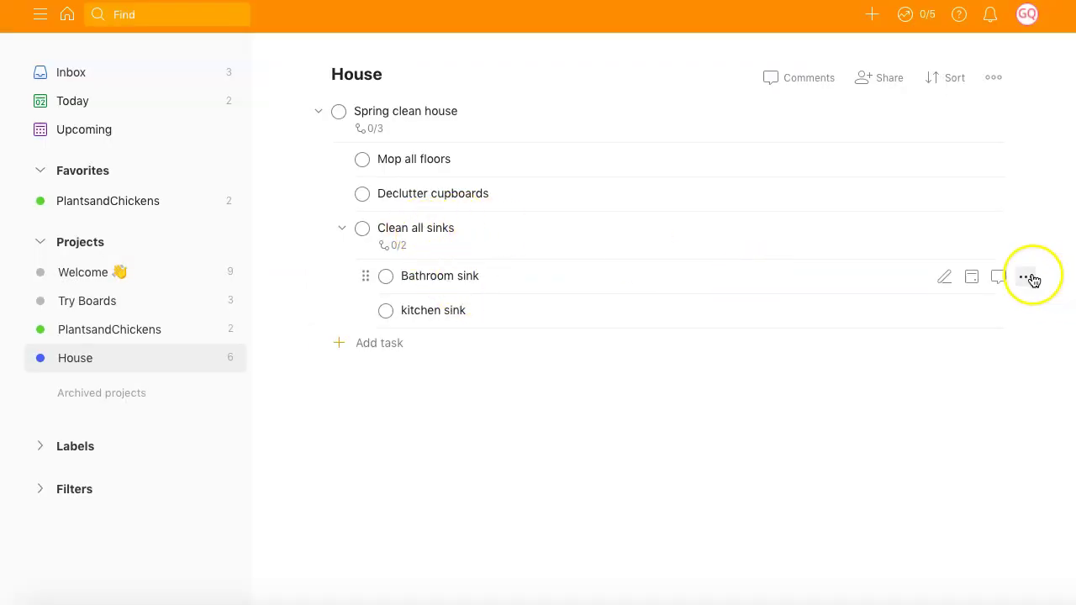
- Create a label named "Fitness" with the color Yellow
click(91, 454)
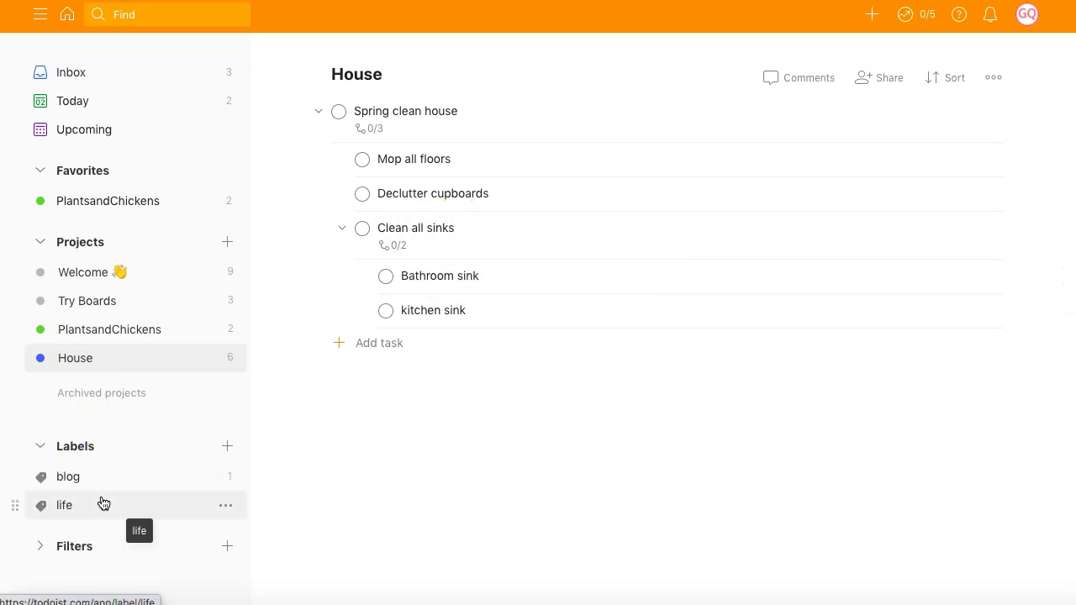
click(227, 446)
click(413, 260)
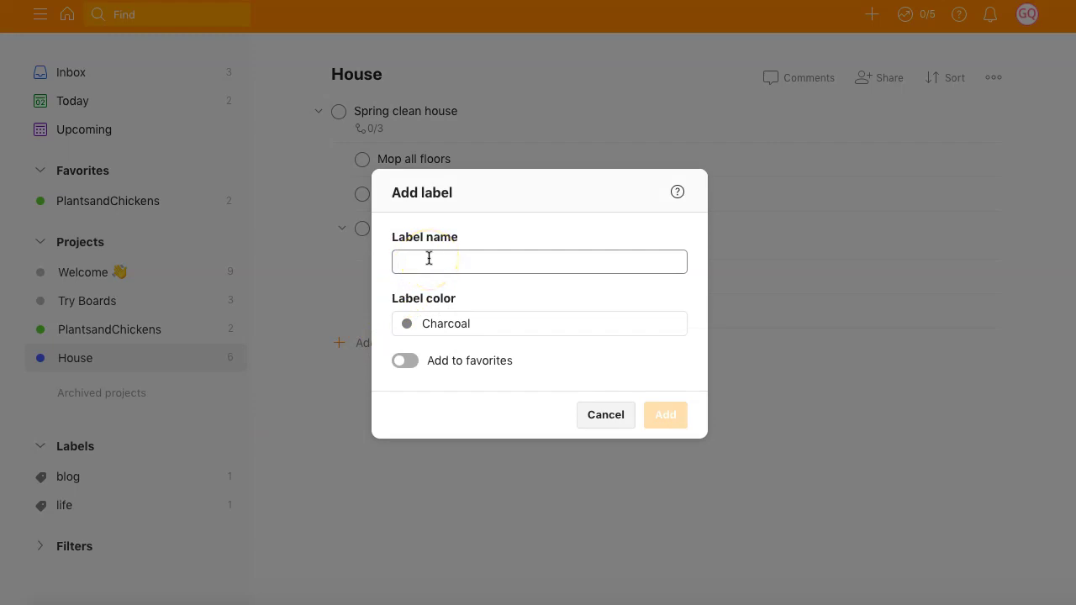
text(Fi)
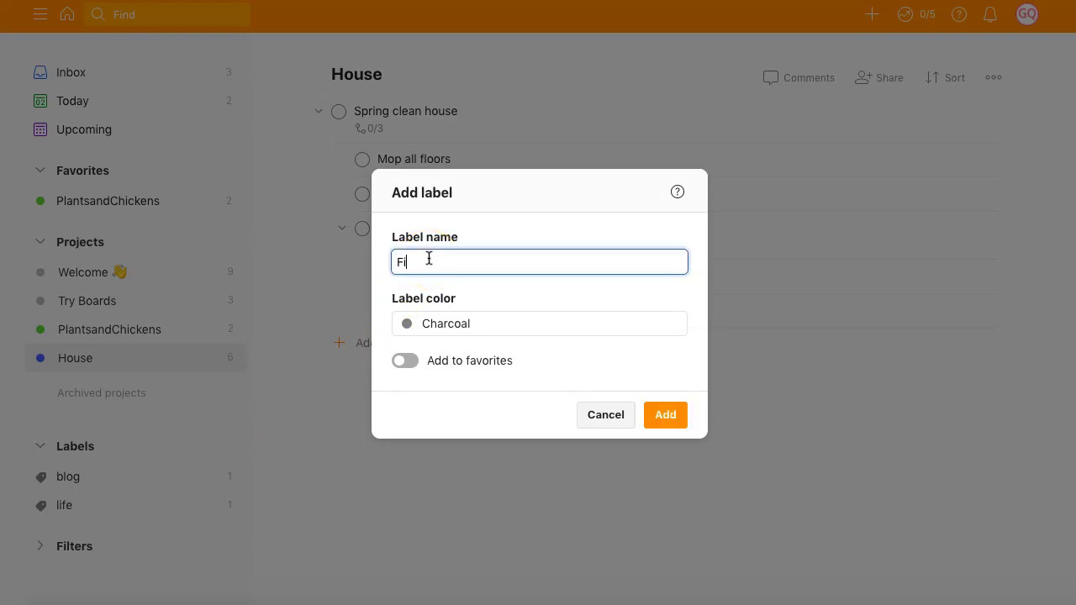
text(tness)
click(402, 321)
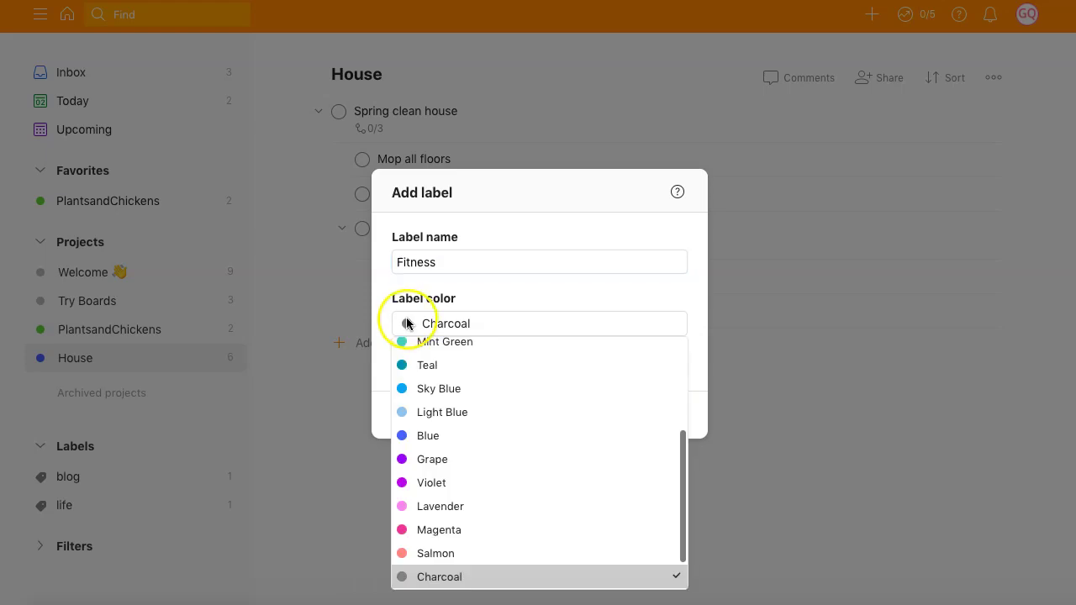
click(401, 365)
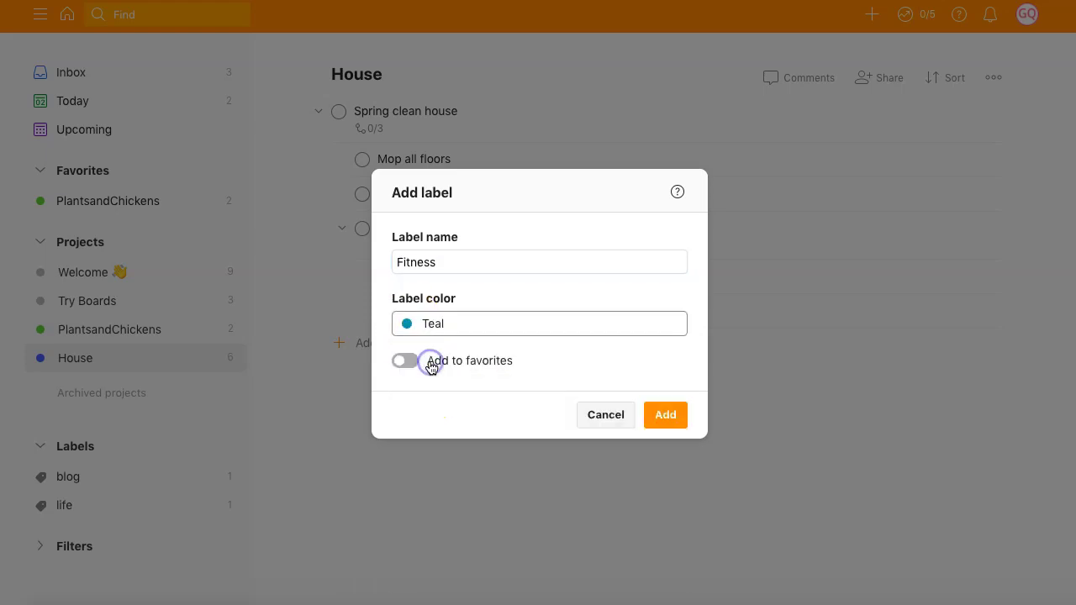
click(408, 322)
click(432, 418)
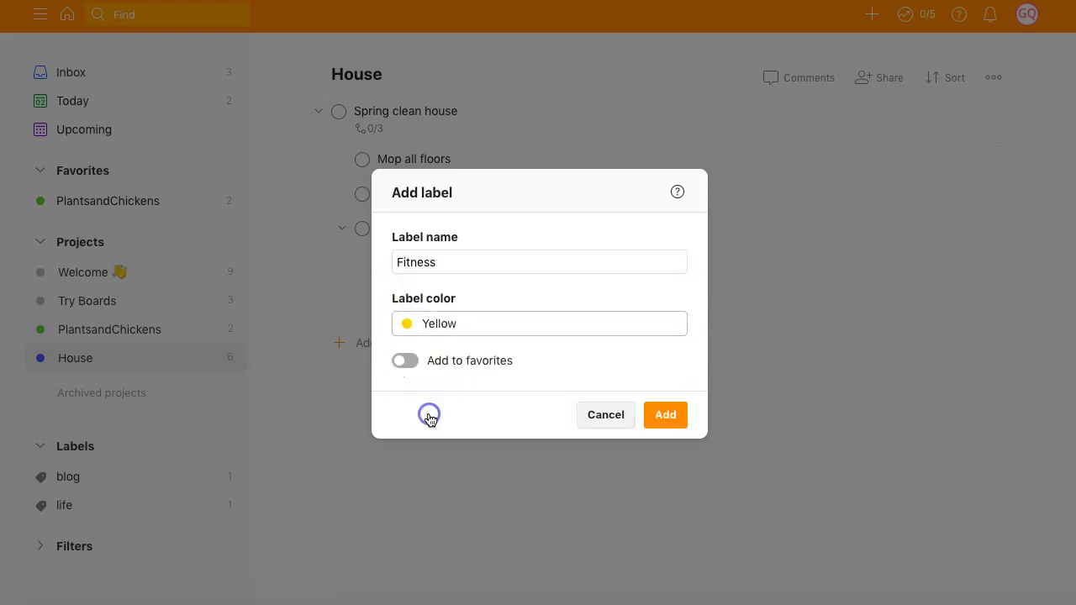
click(664, 414)
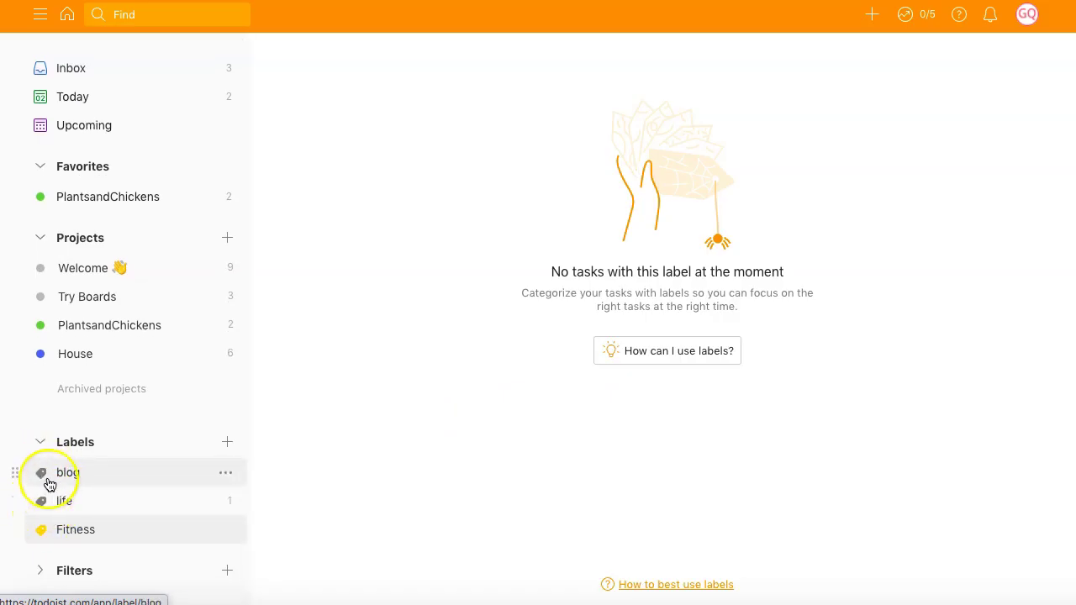
- Create a label named "Work" with the color Berry Red and include it in the favorites
click(228, 443)
text(Work)
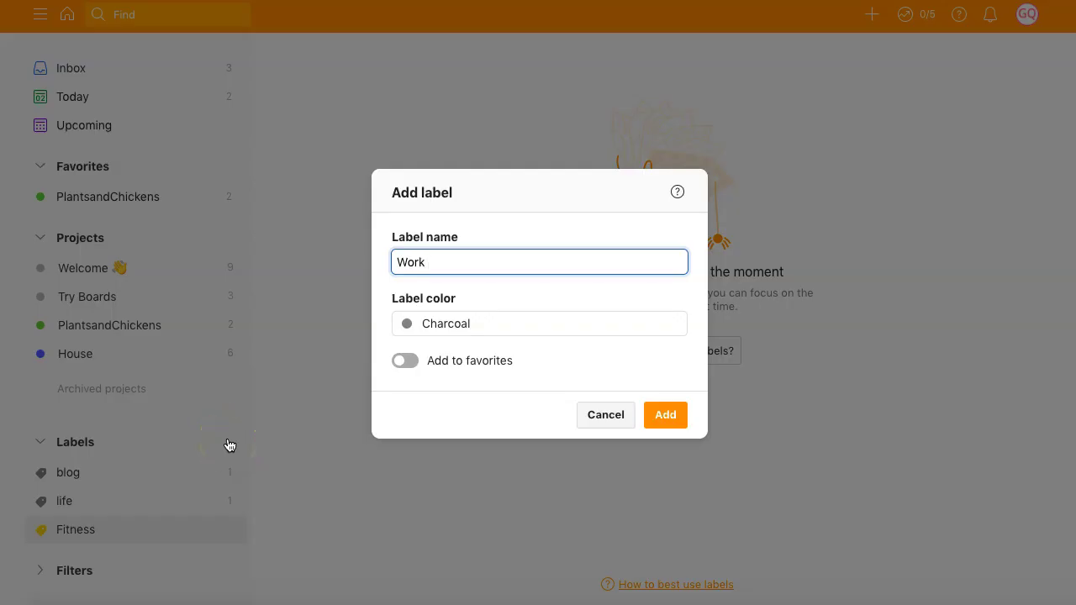
click(440, 329)
click(405, 360)
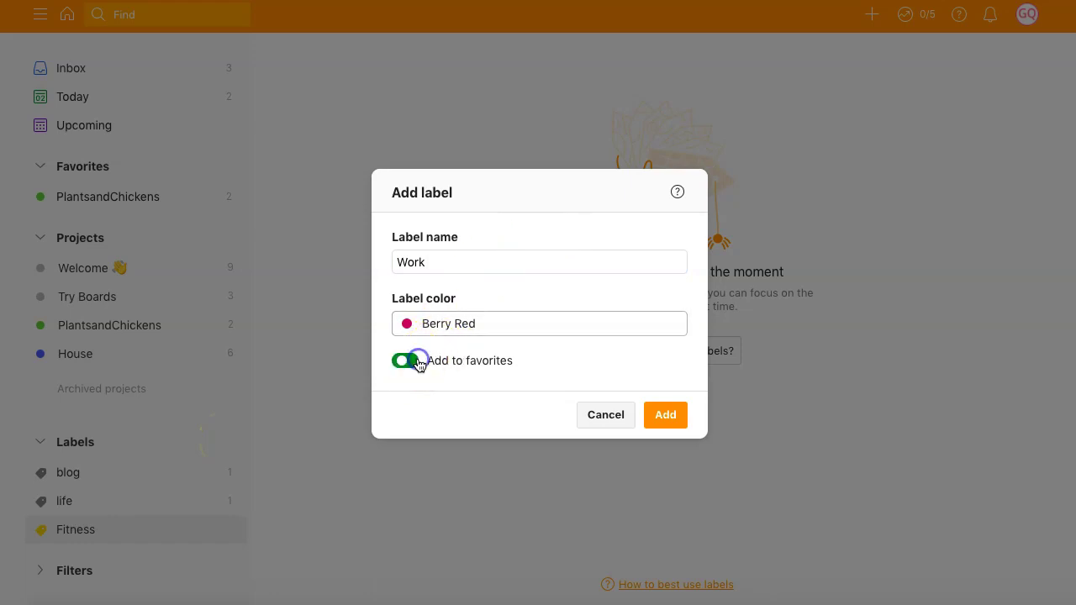
click(666, 414)
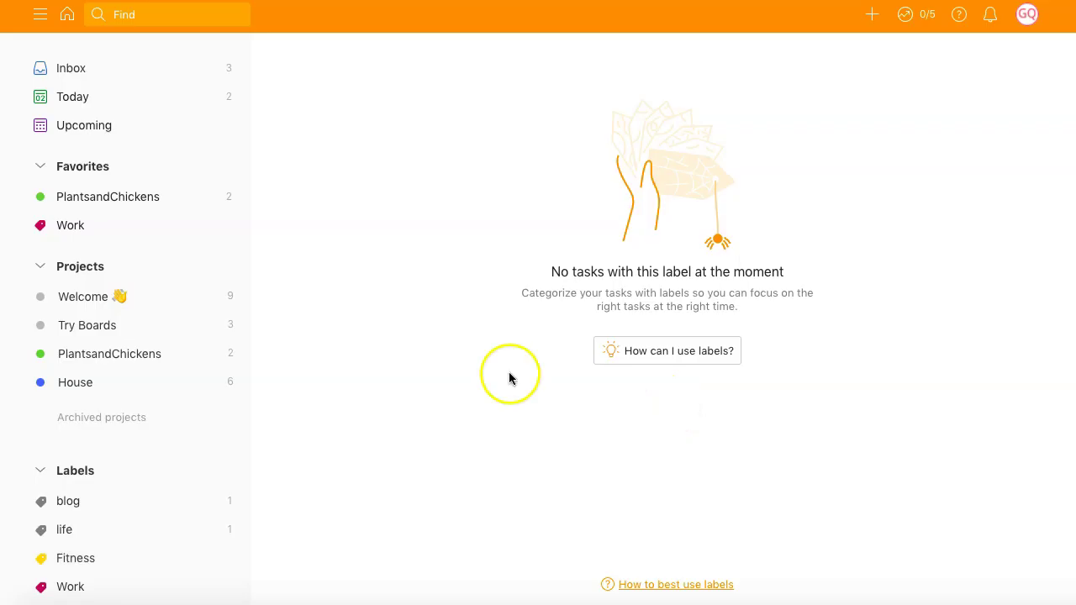
- Look through the tasks listed by the Priority 1, Priority 2 and Priority 3 filters
scroll(82, 353, down, 3)
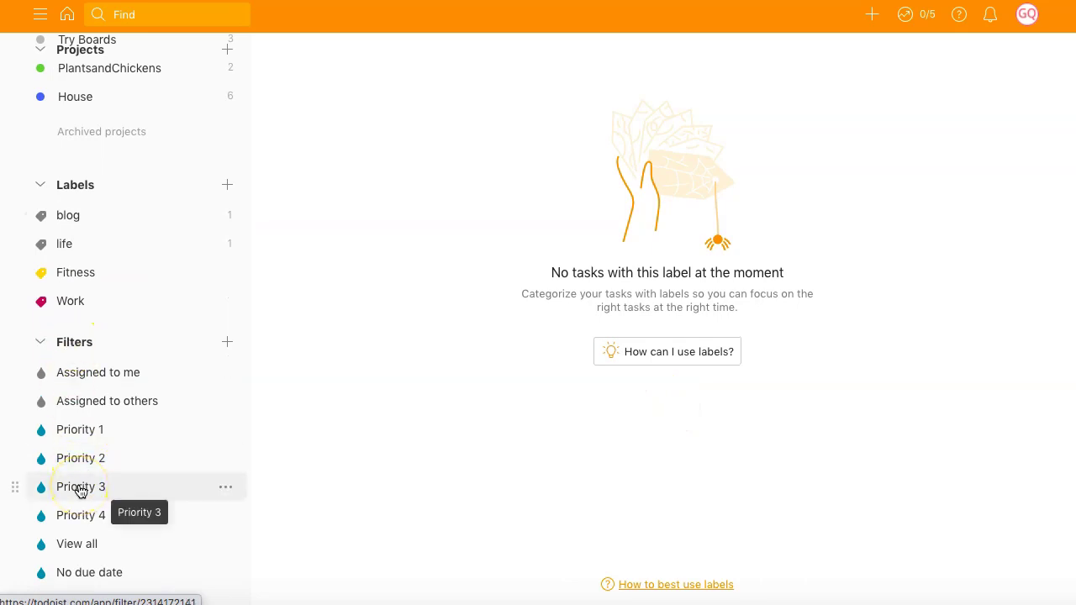
click(98, 434)
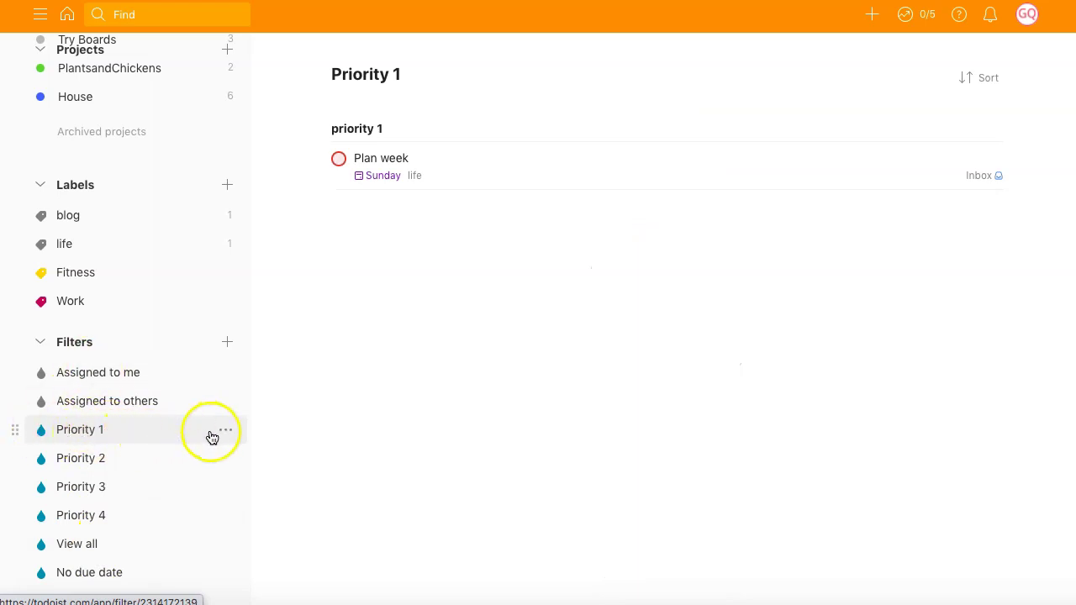
click(65, 454)
click(77, 491)
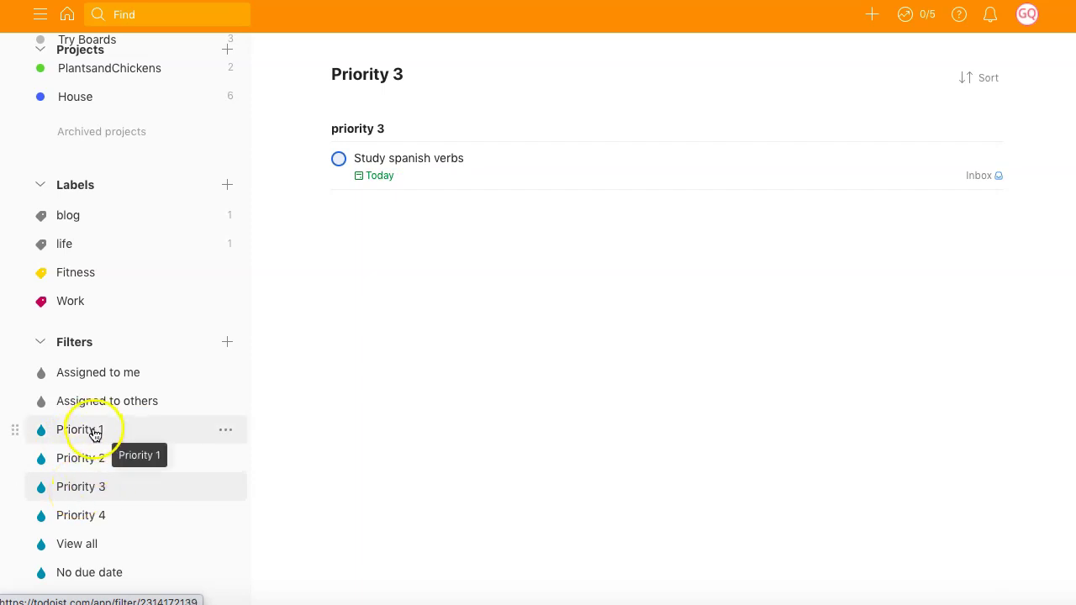
click(89, 432)
click(226, 342)
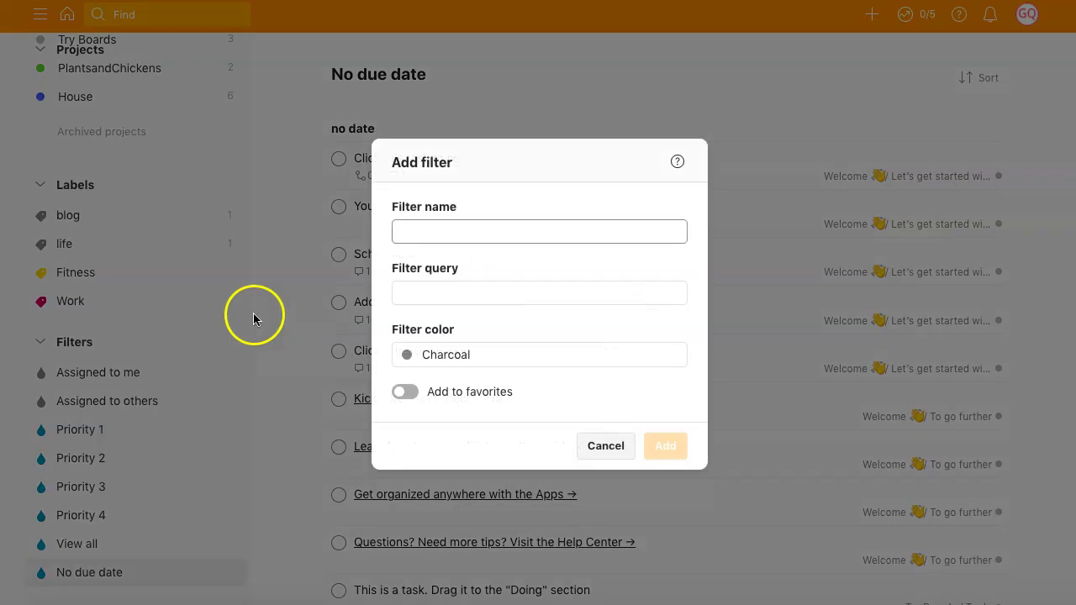
click(463, 227)
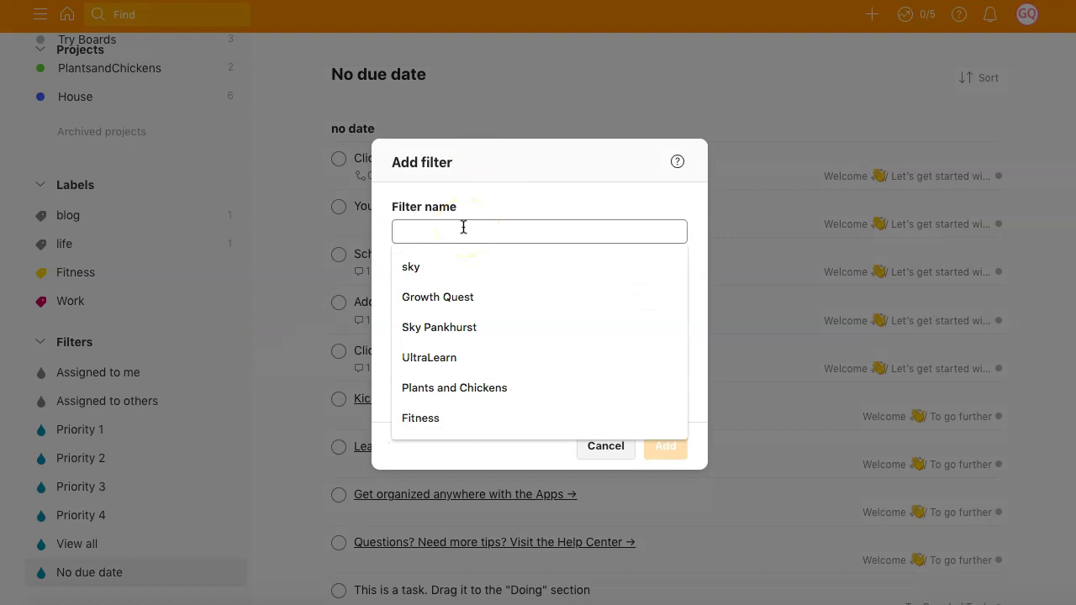
click(464, 237)
text(Quick)
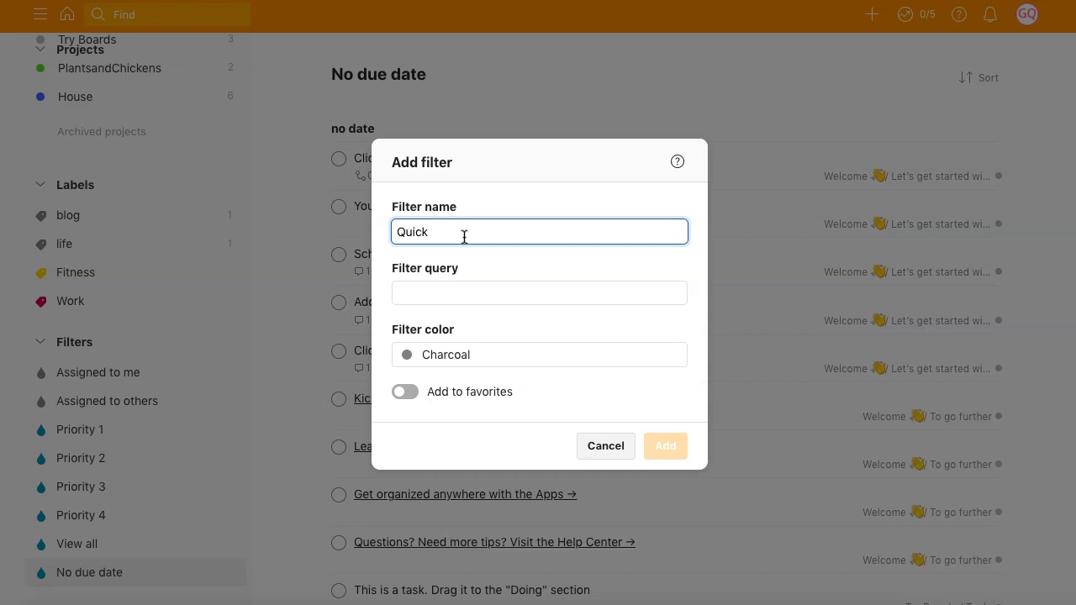
click(410, 354)
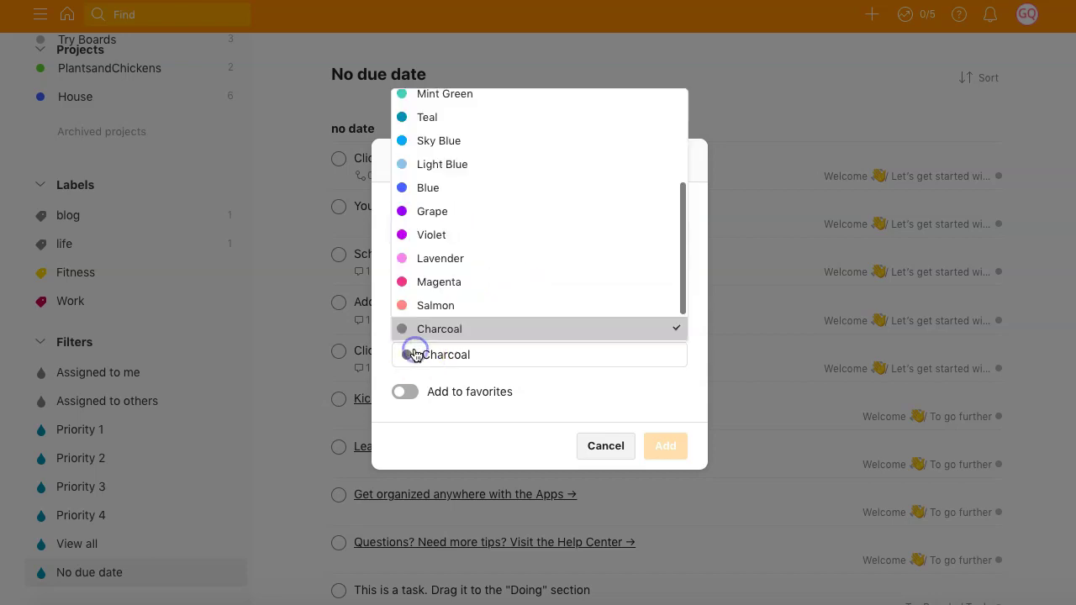
scroll(426, 190, up, 4)
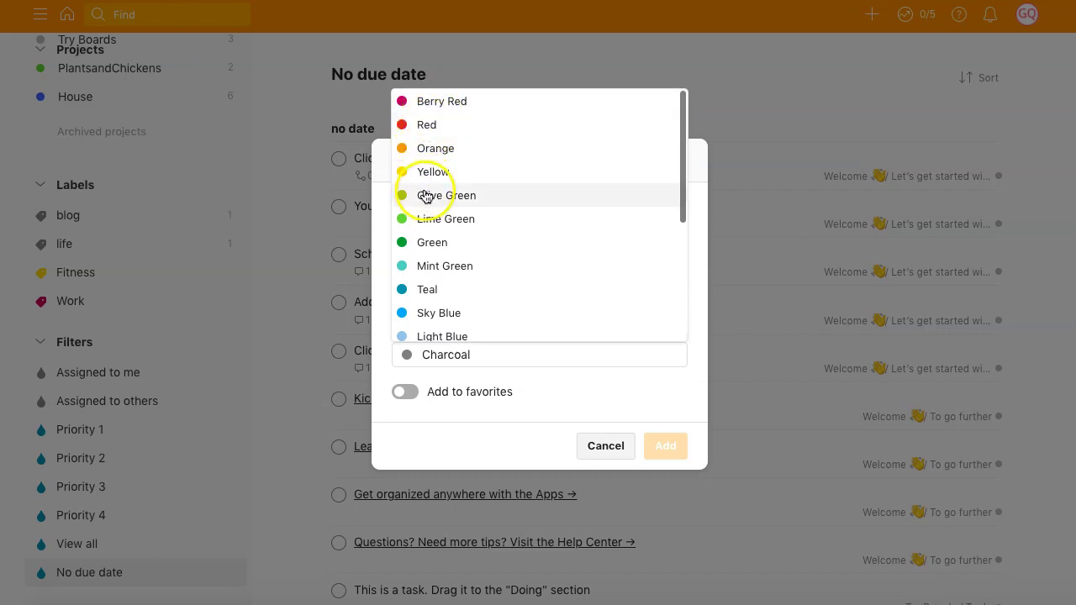
click(434, 196)
click(437, 294)
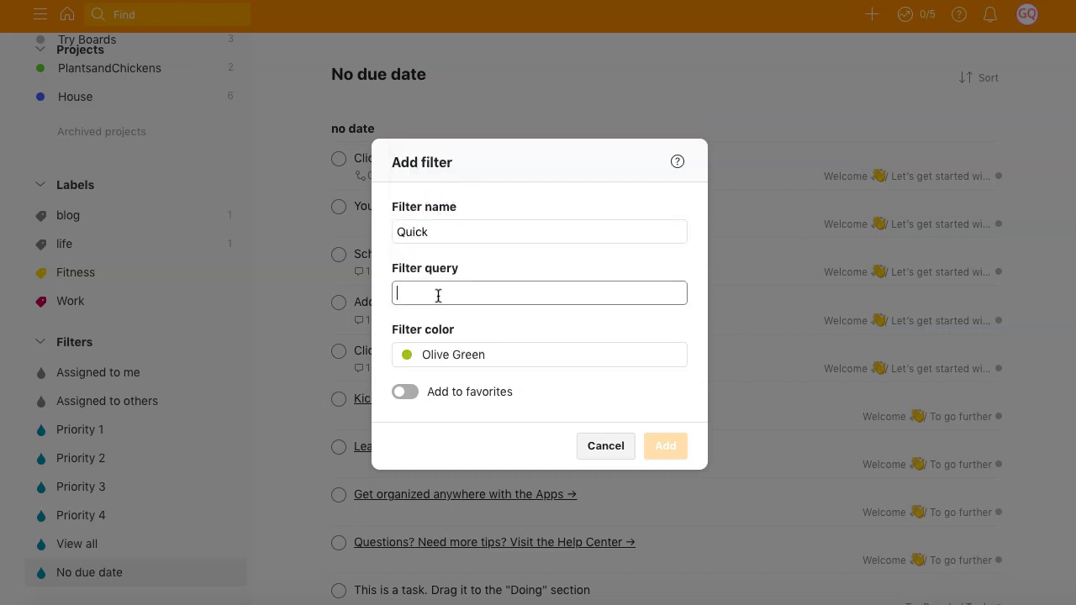
text(@)
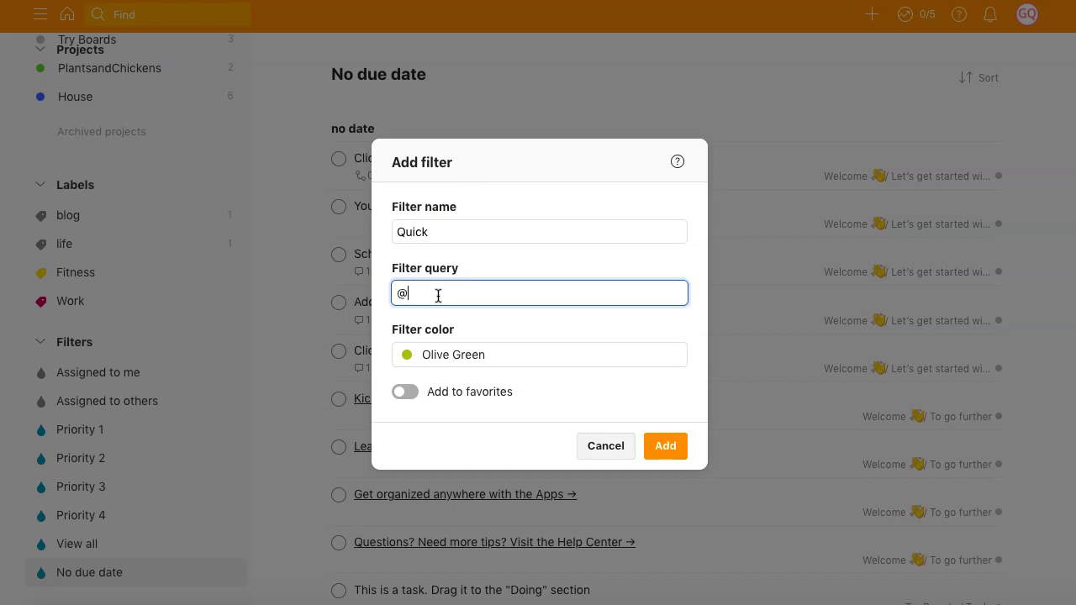
text(quick)
click(665, 446)
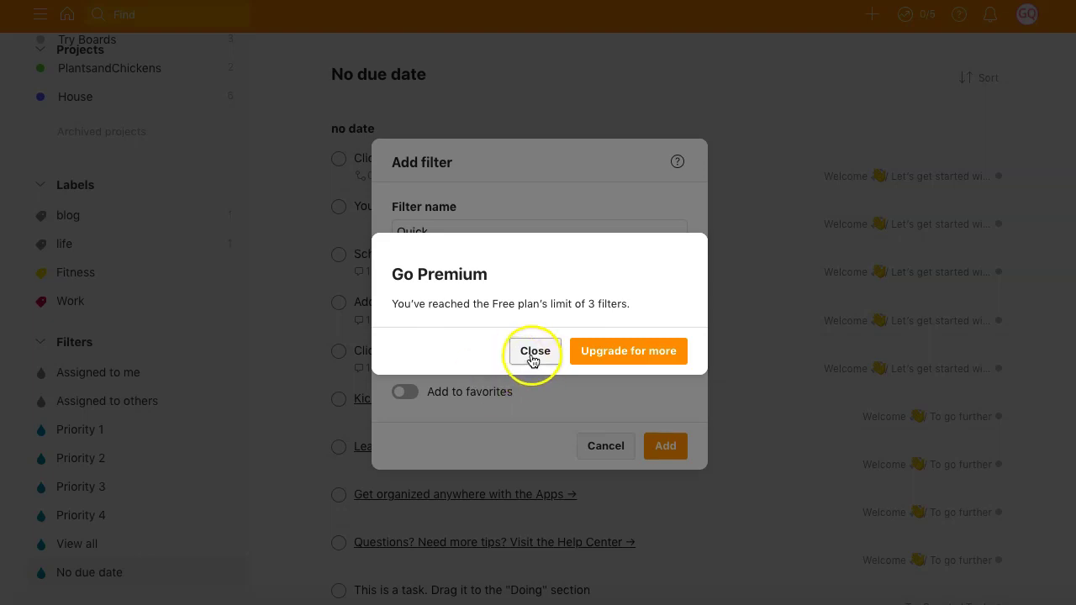
- Open the Premium upgrade page and compare the yearly and monthly payment plans
click(609, 353)
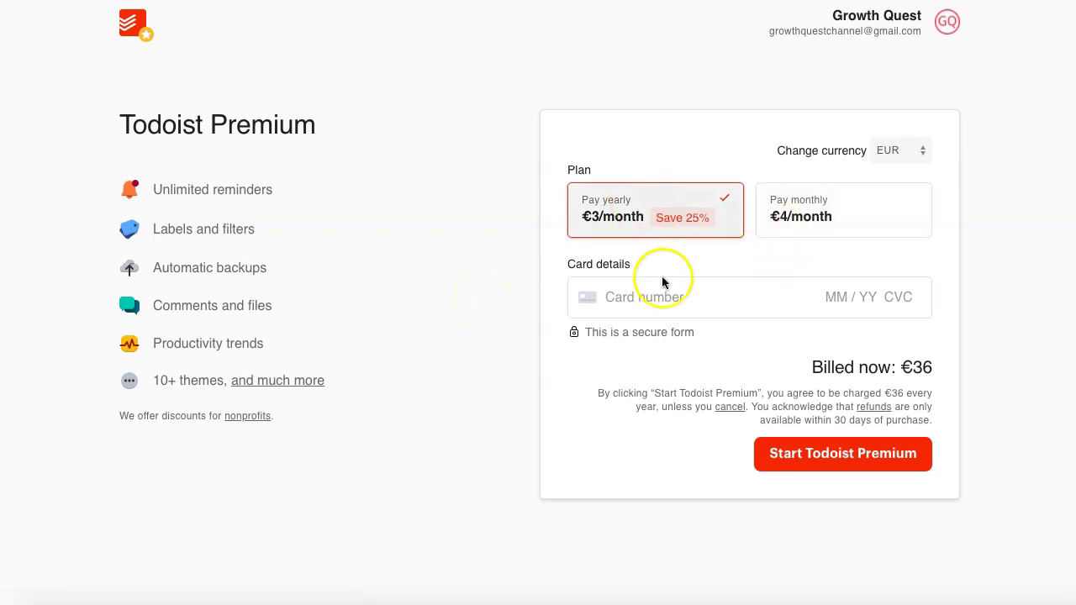
click(808, 222)
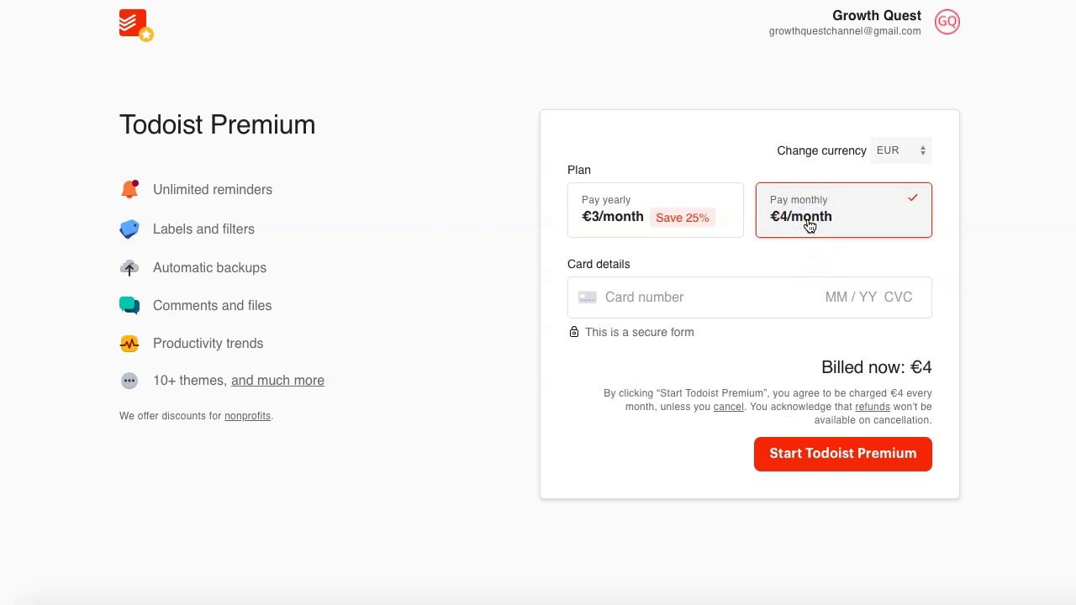
click(636, 223)
click(837, 195)
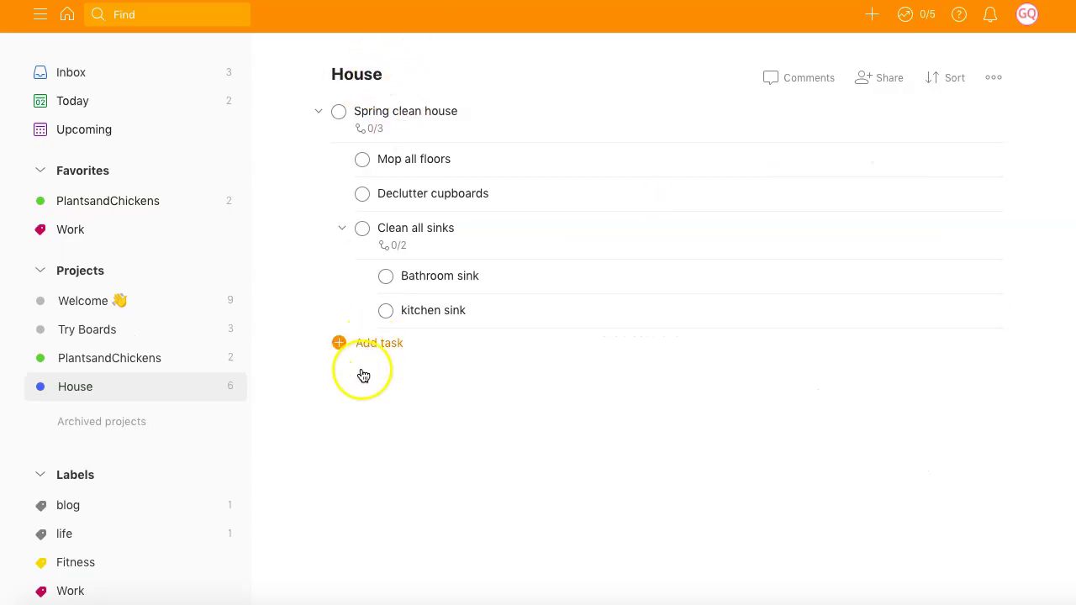
- Add a section named "Garden" below the tasks in the House project
mouse_move(361, 378)
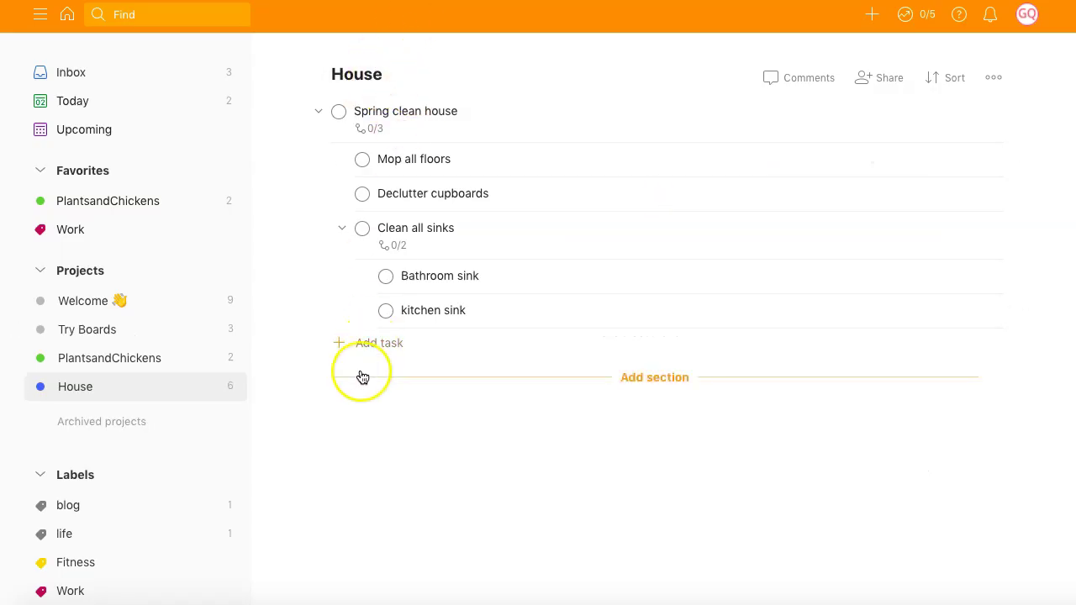
click(656, 379)
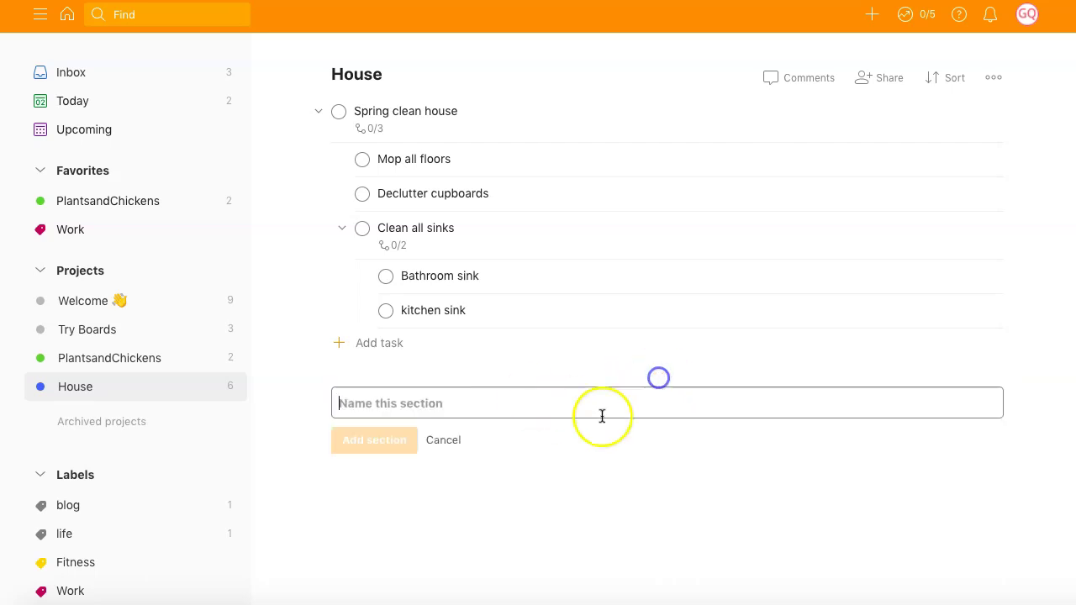
click(488, 400)
text(Gar)
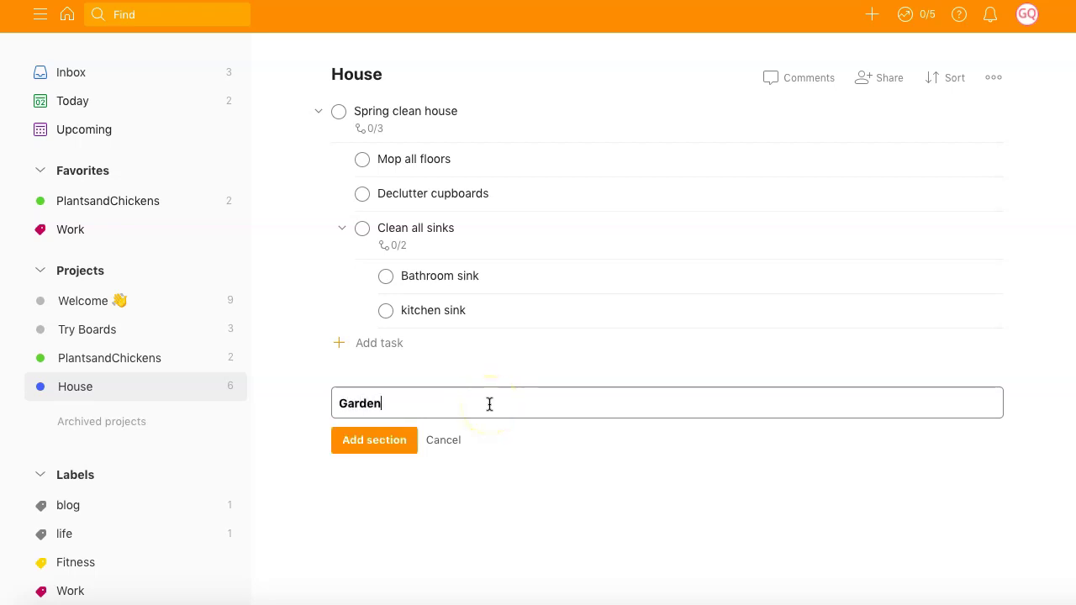
text(den)
click(392, 446)
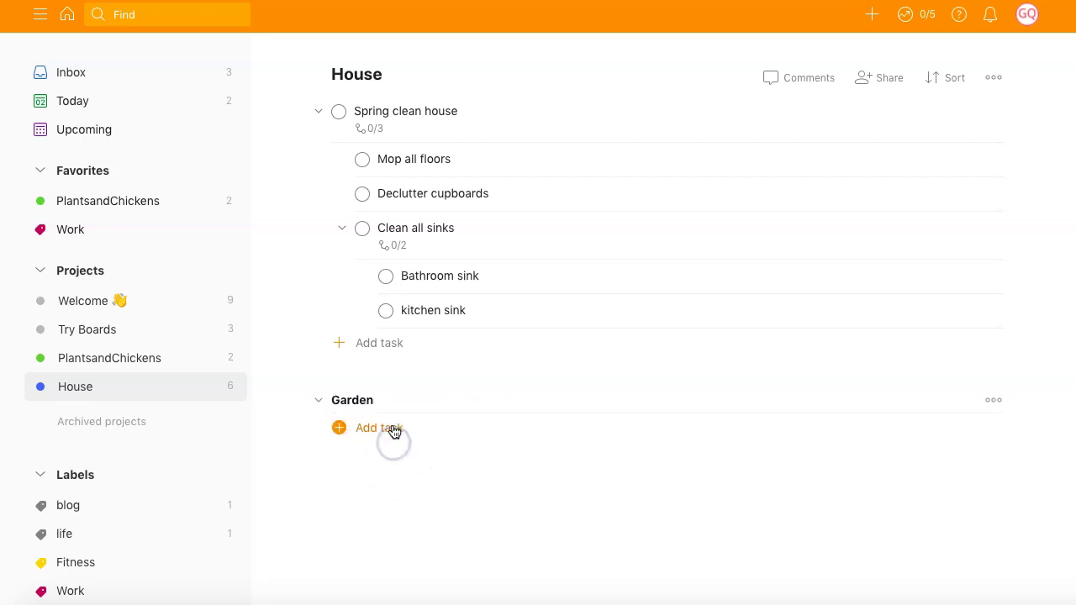
- Add the task "Mow lawn" to the Garden section, due Tomorrow with Priority 3
click(395, 430)
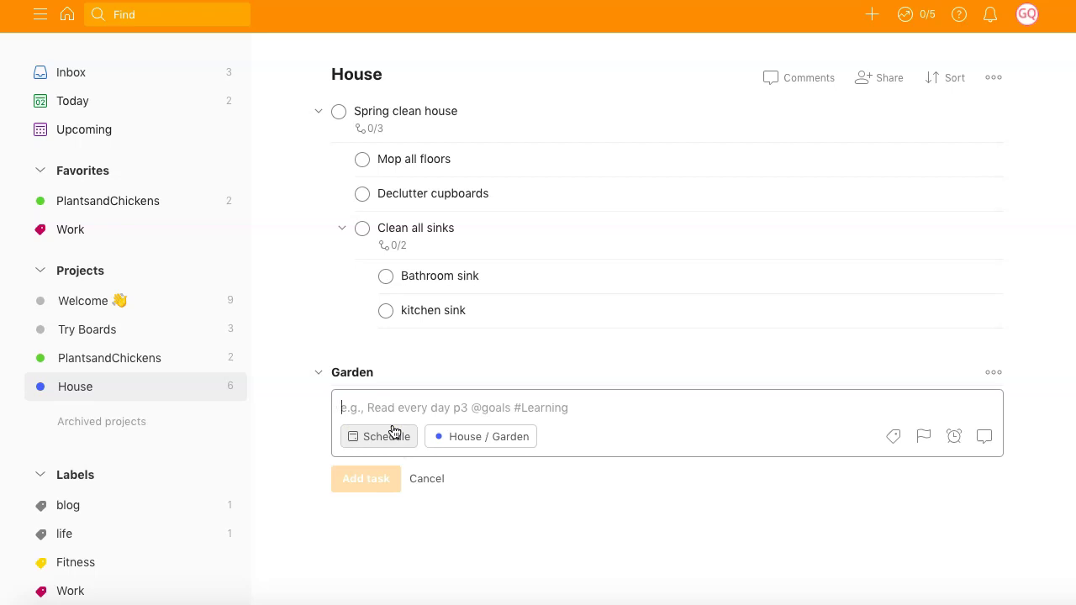
text(Mow lawn)
click(378, 445)
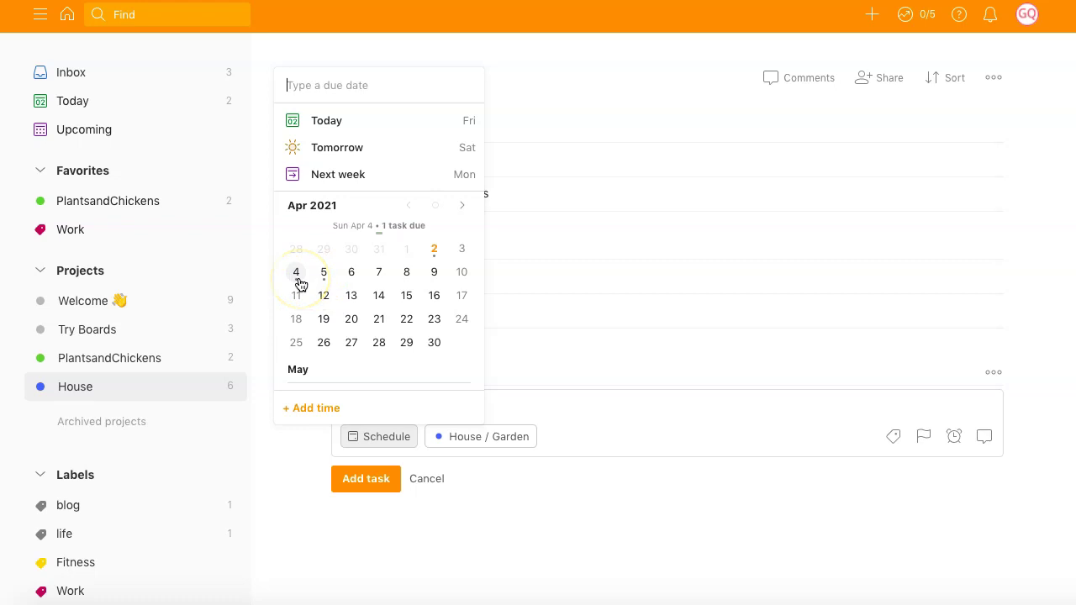
click(336, 147)
click(923, 436)
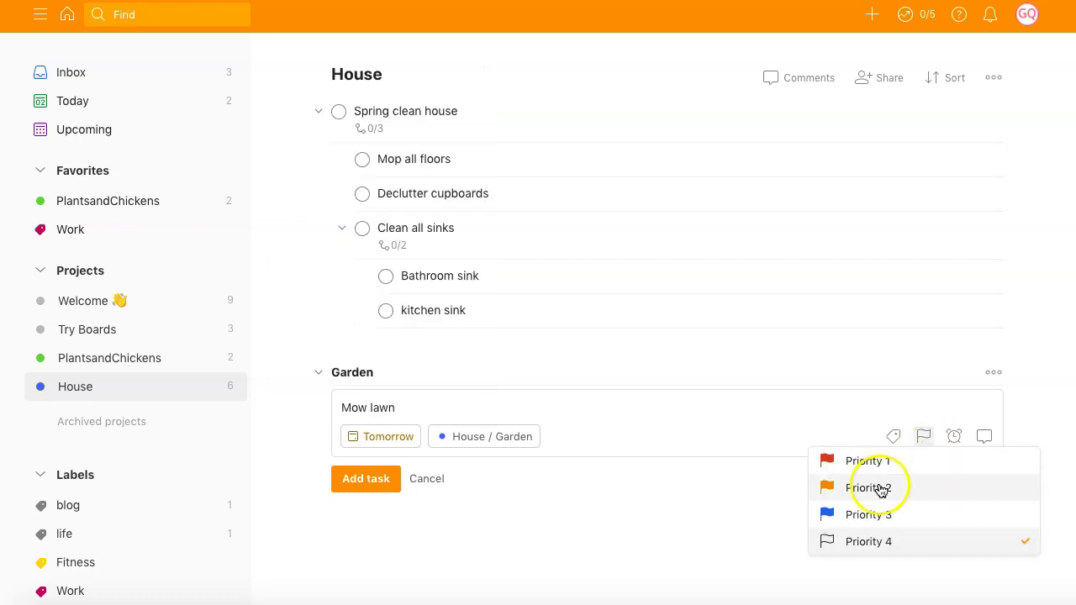
click(874, 513)
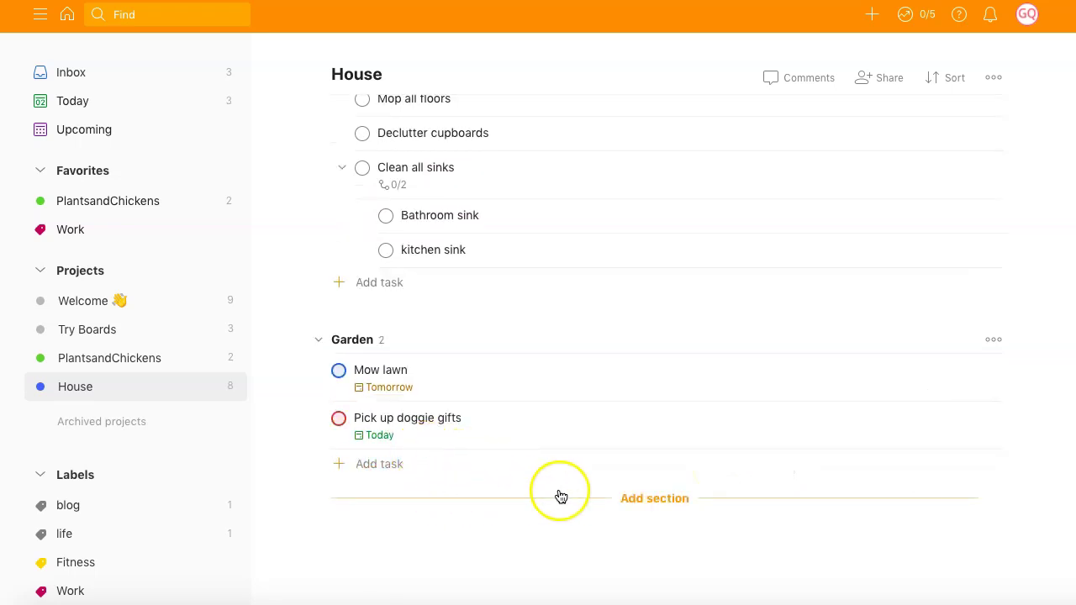
- Add a section named "Renovations" below the Garden section of the House project
click(622, 503)
text(Re)
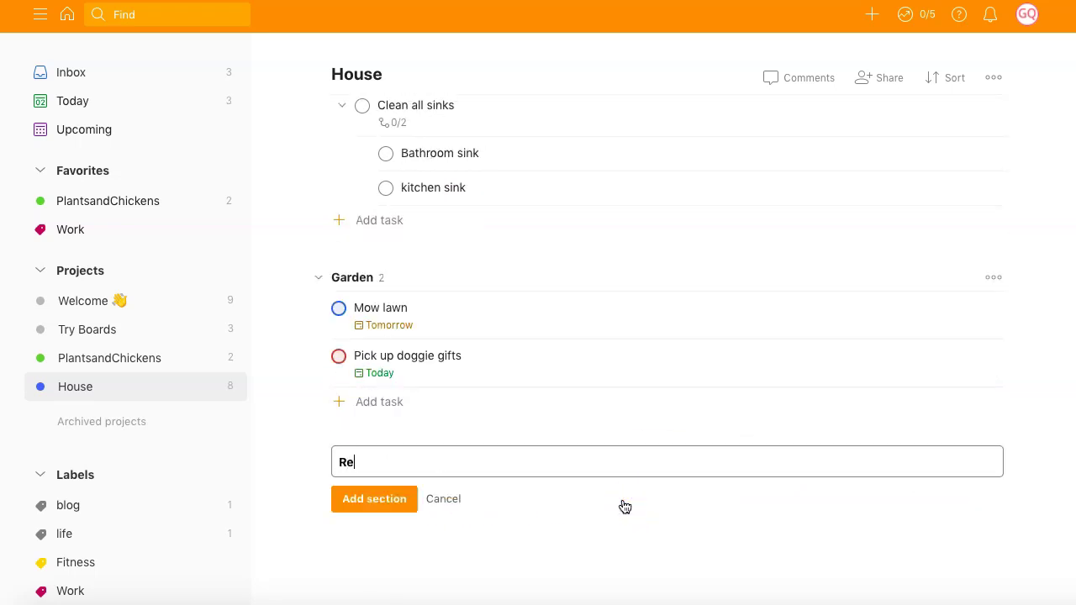
text(novations)
key(Return)
click(345, 296)
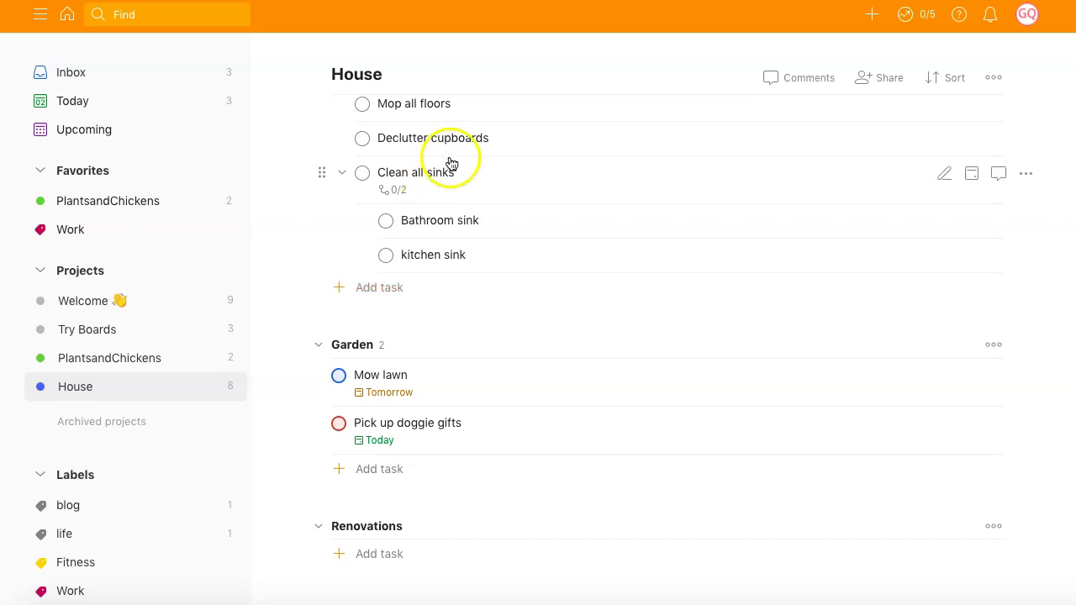
scroll(513, 523, up, 1)
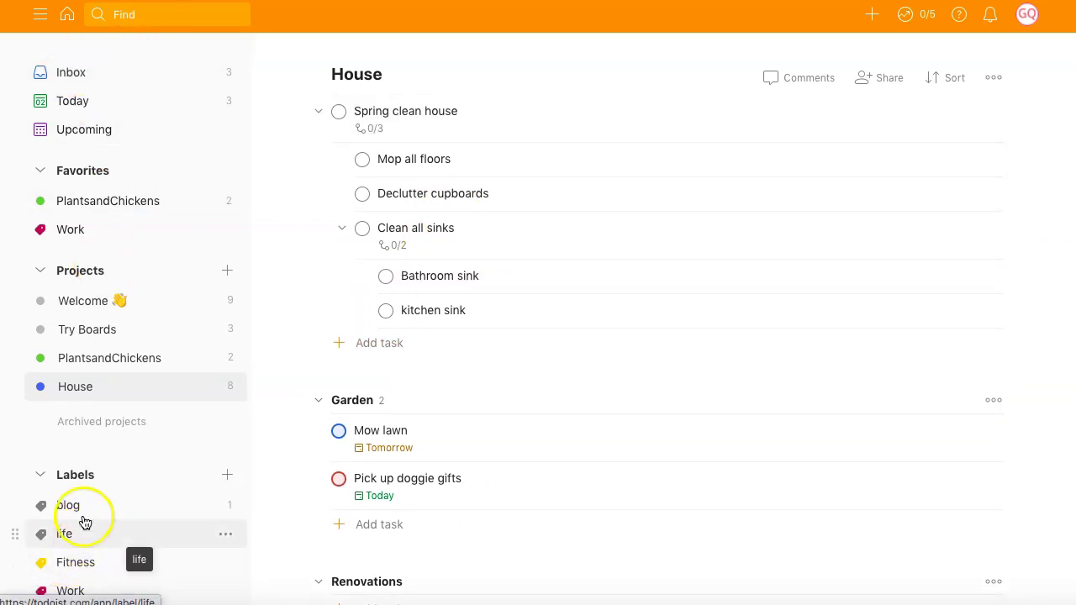
- Start a new task in the Inbox named "Do 1000 sit ups" and schedule it for Apr 12
click(96, 72)
click(361, 263)
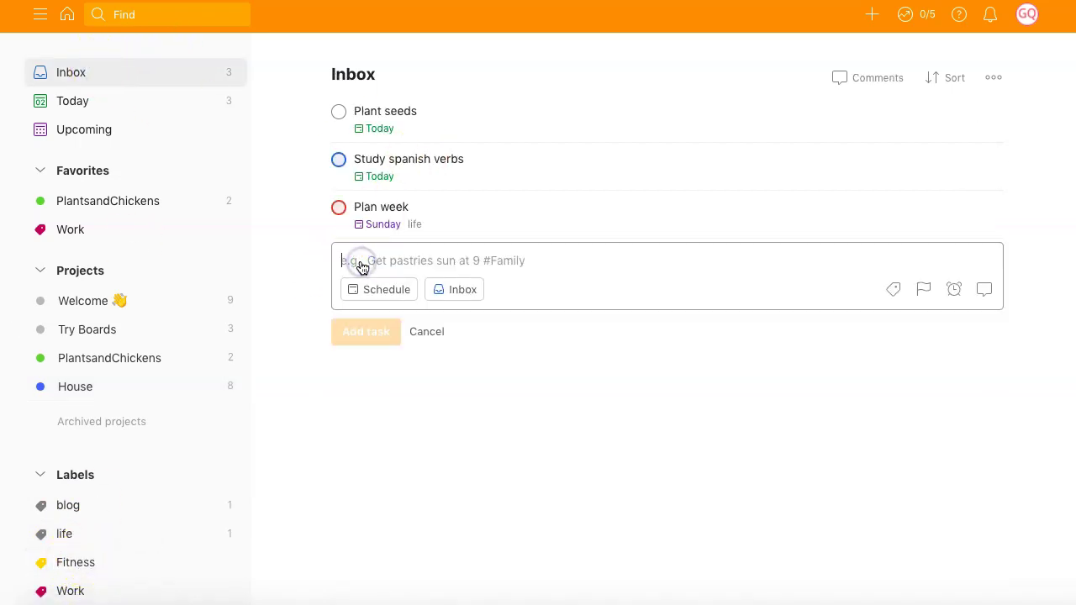
text(Do 1000)
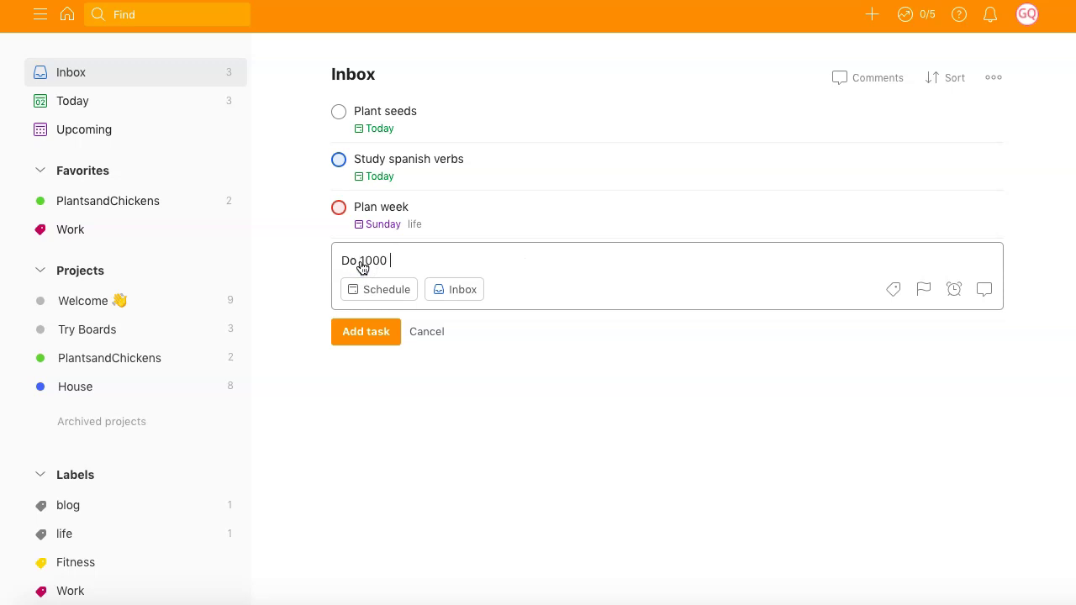
text( sit ups)
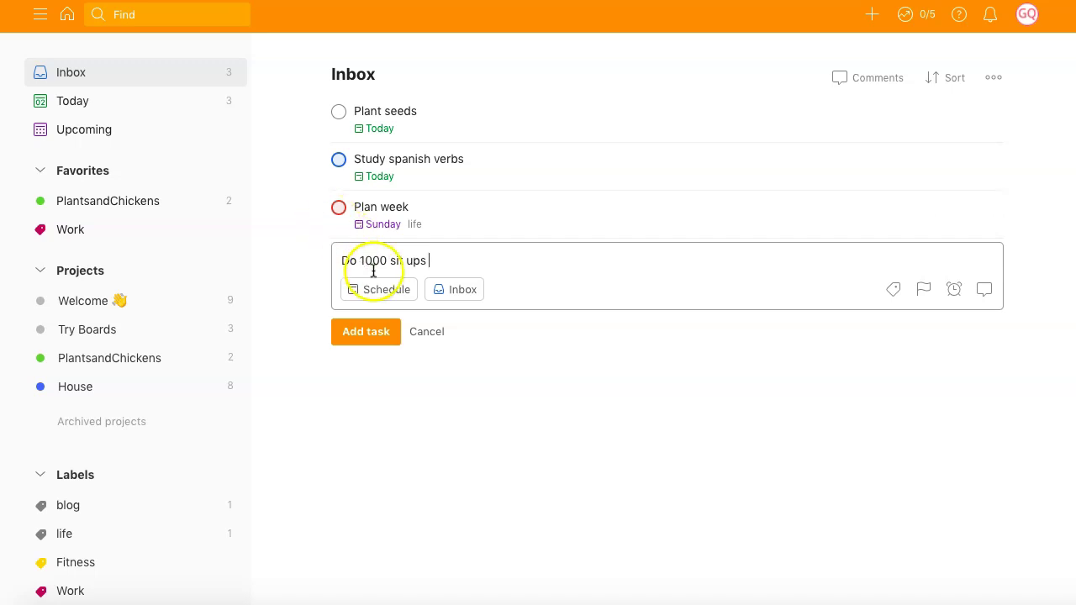
click(374, 288)
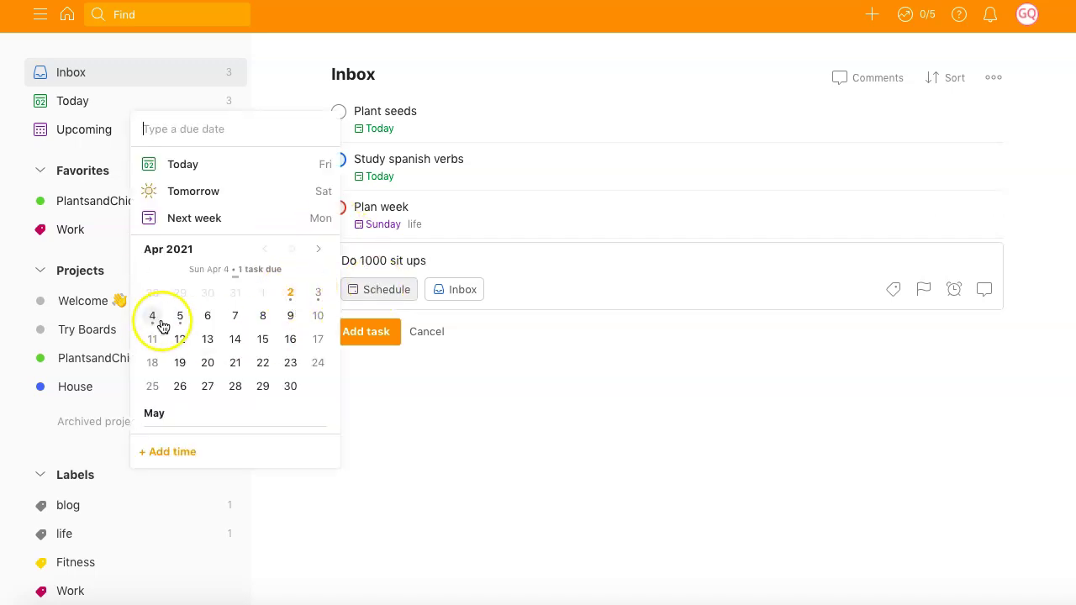
click(181, 341)
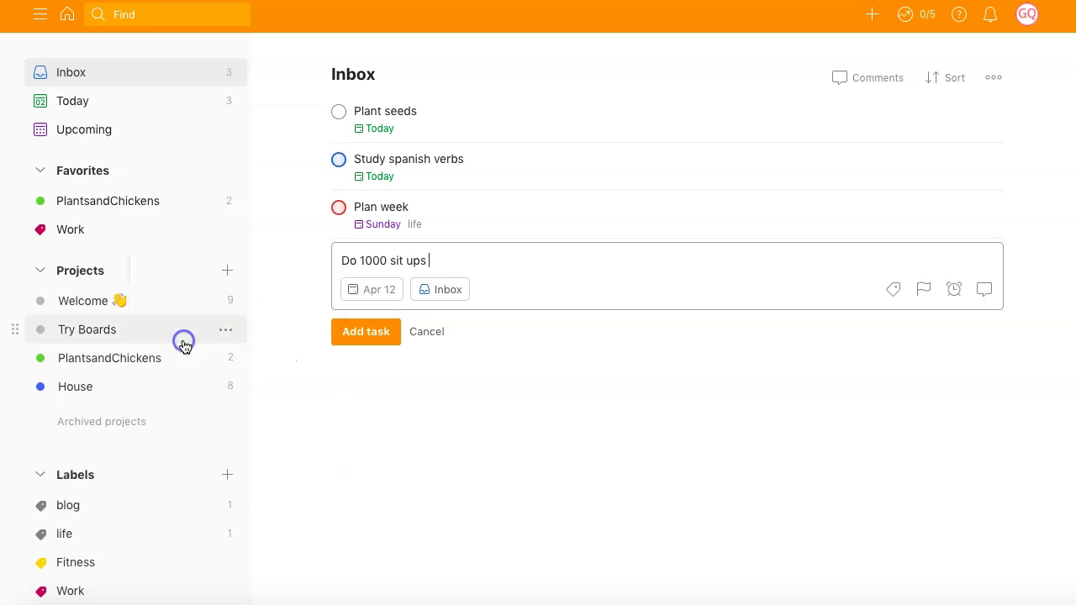
- Give the new sit-ups task the red Priority 1 flag and the Fitness label, and add it to the Inbox
click(923, 289)
click(874, 318)
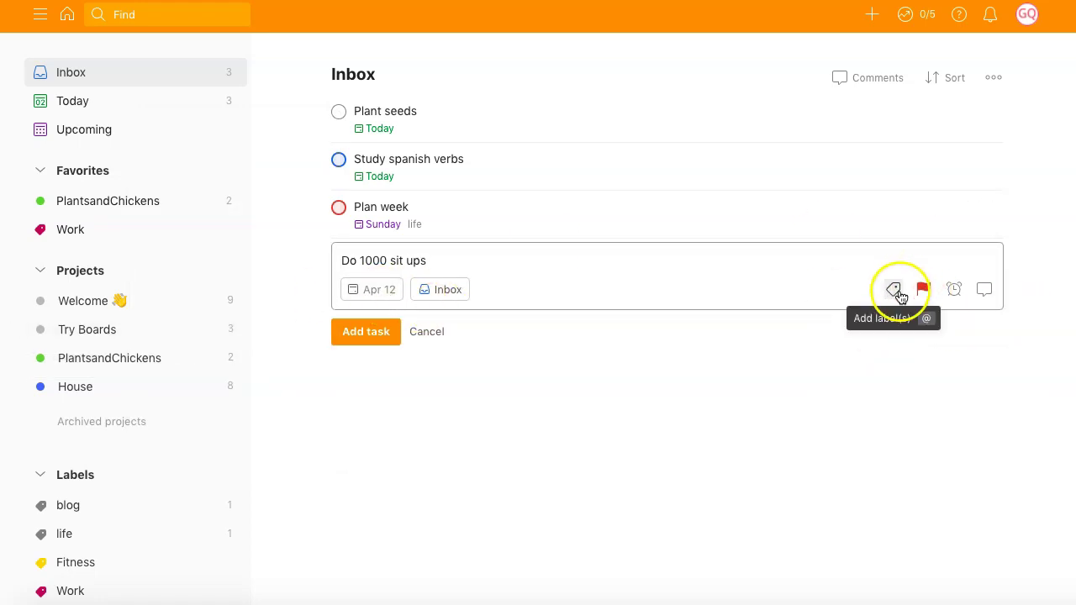
click(894, 289)
click(832, 397)
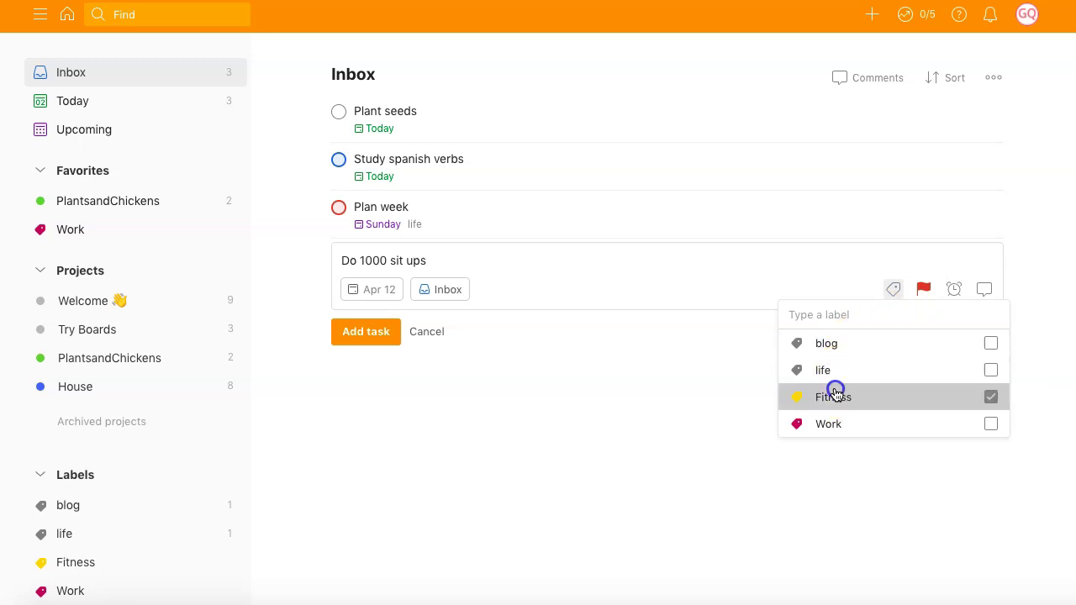
click(365, 334)
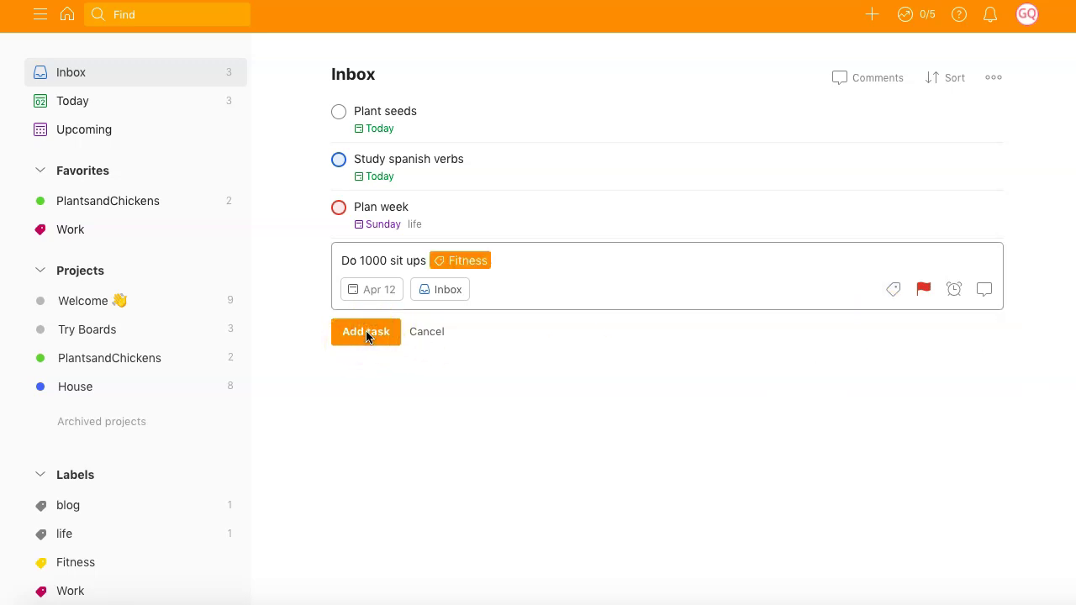
click(375, 333)
- View the tasks labelled Fitness and compare the Inbox list with the dated schedule in Upcoming
scroll(75, 555, down, 1)
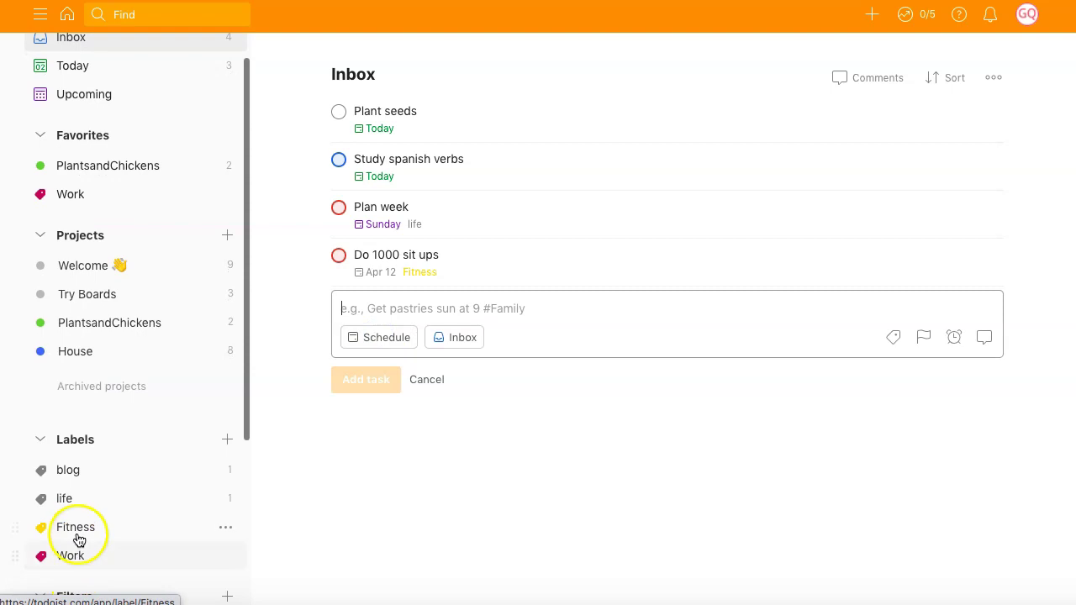
click(75, 528)
key(g)
key(u)
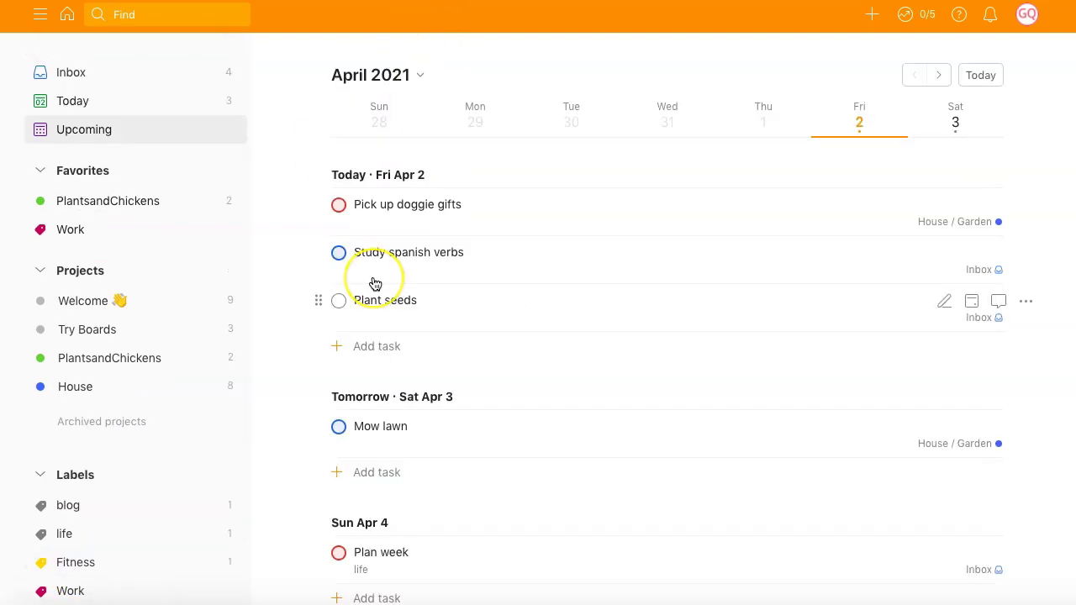
click(67, 82)
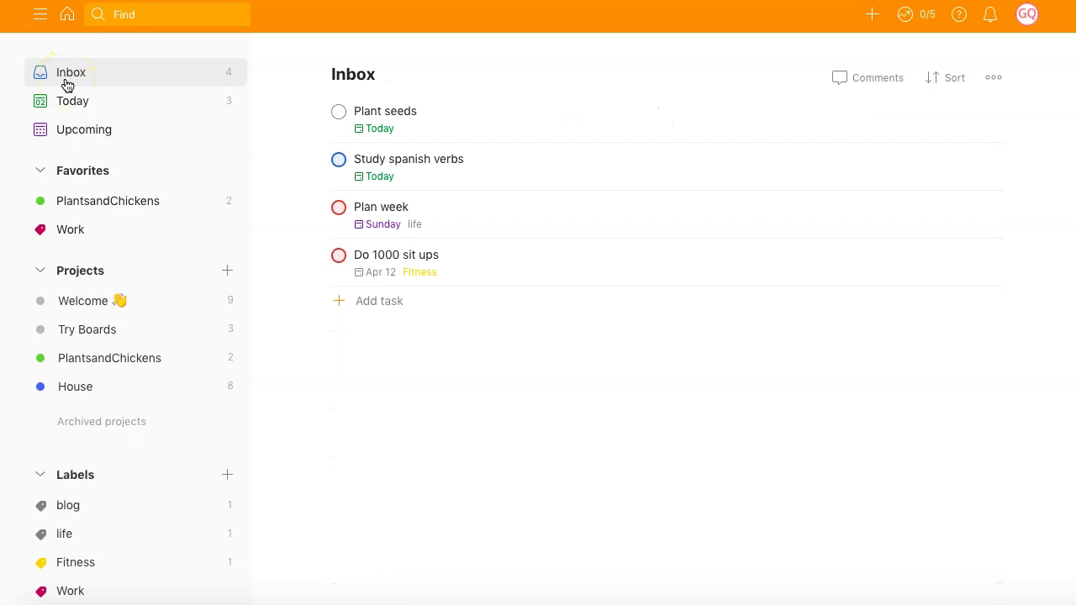
click(92, 131)
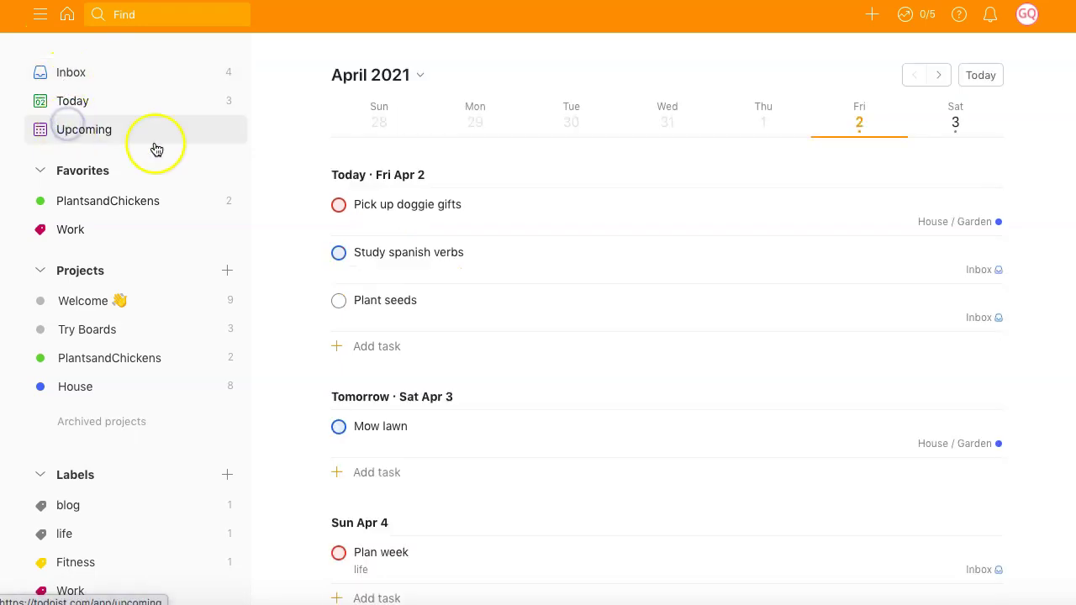
- Review the tasks due Today and return to the Inbox to look over its task list
click(109, 105)
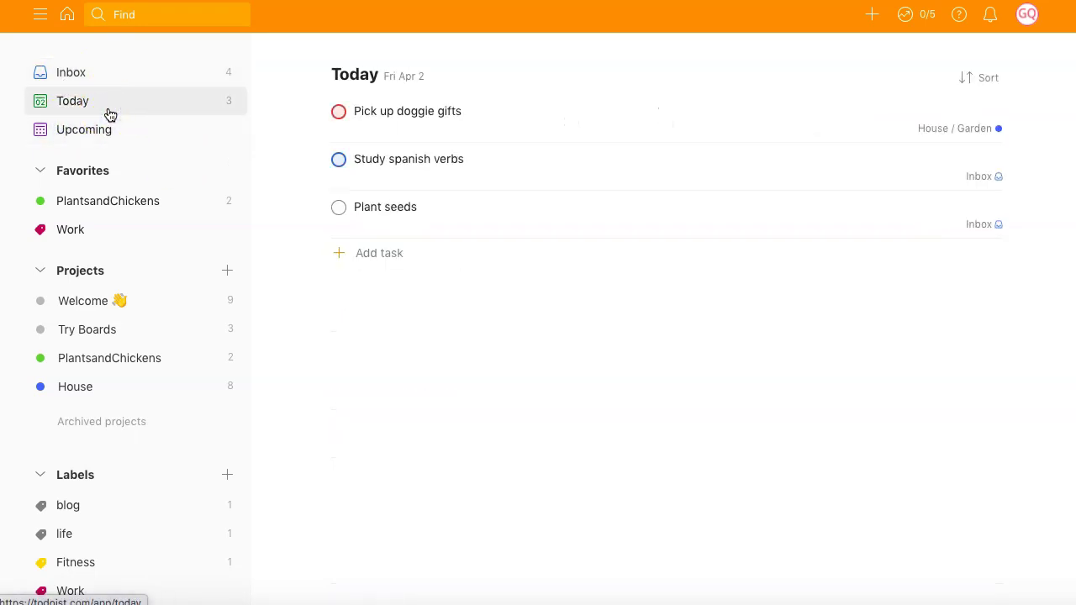
scroll(125, 319, down, 3)
scroll(125, 319, up, 3)
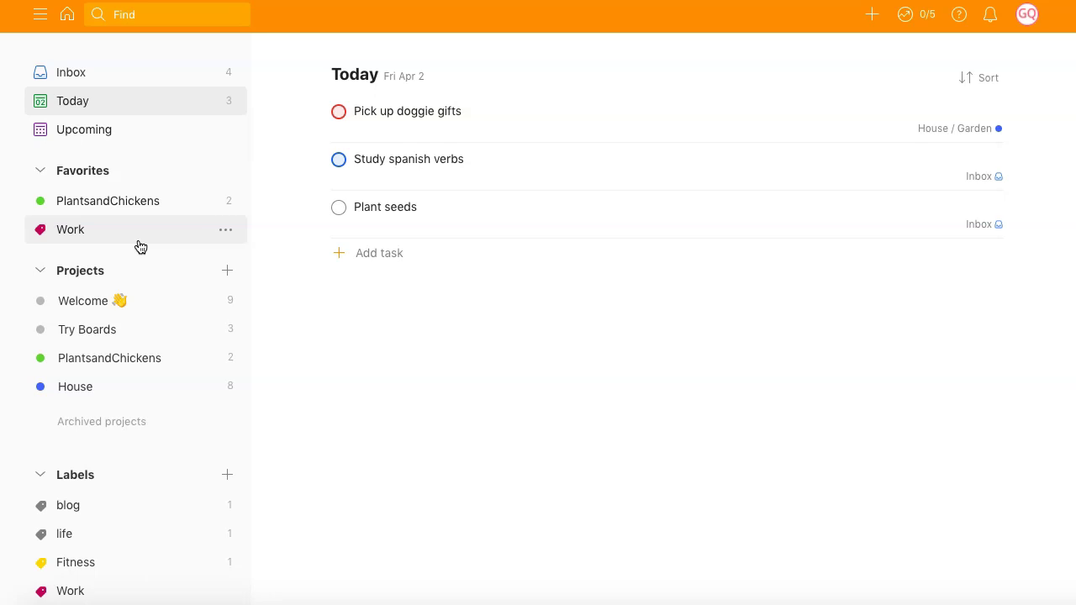
click(100, 77)
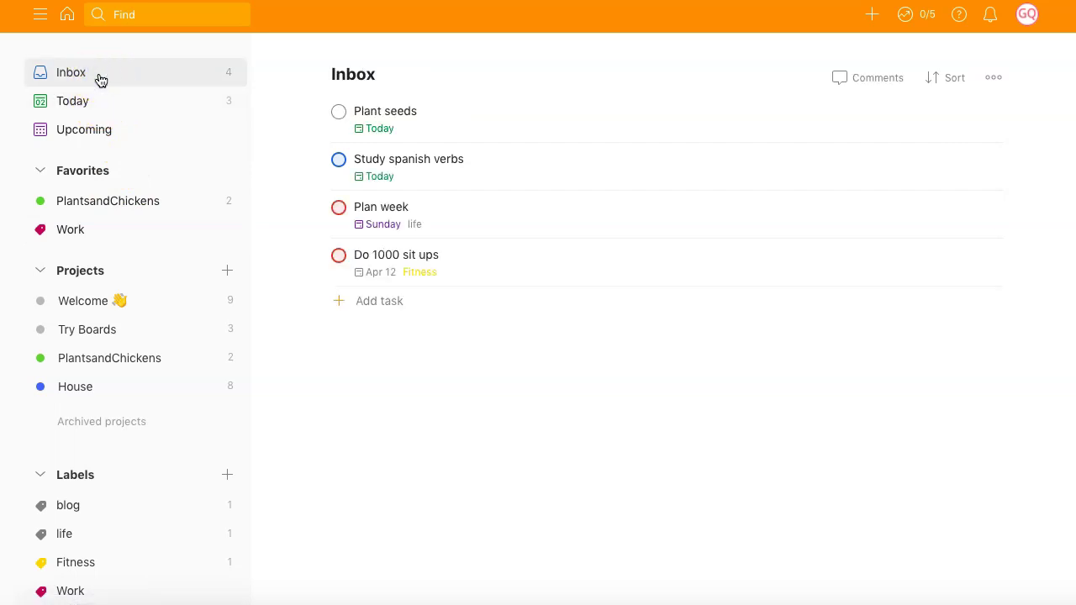
click(522, 395)
click(132, 76)
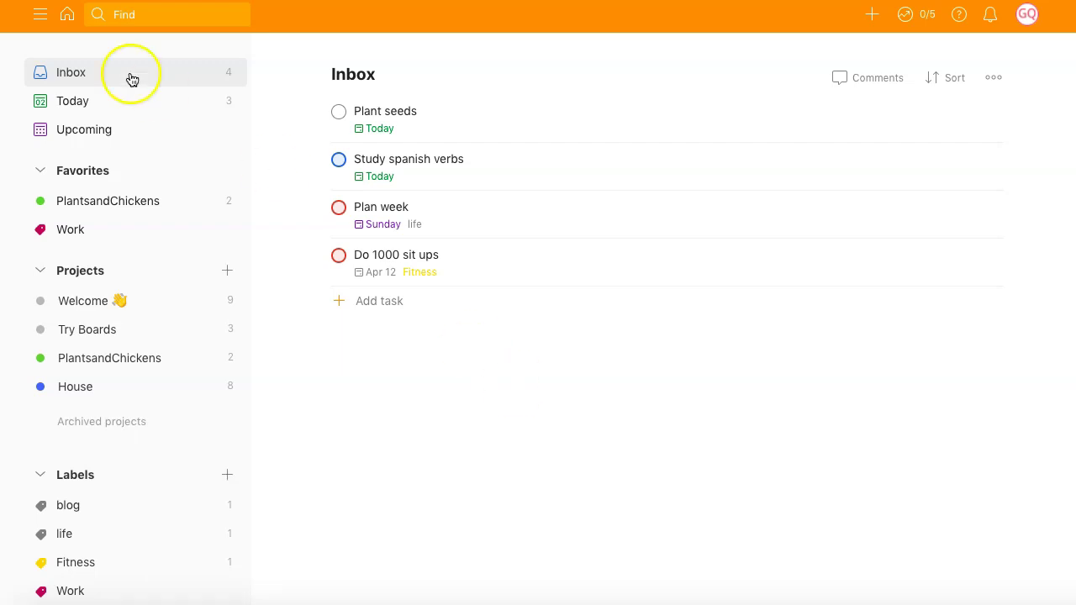